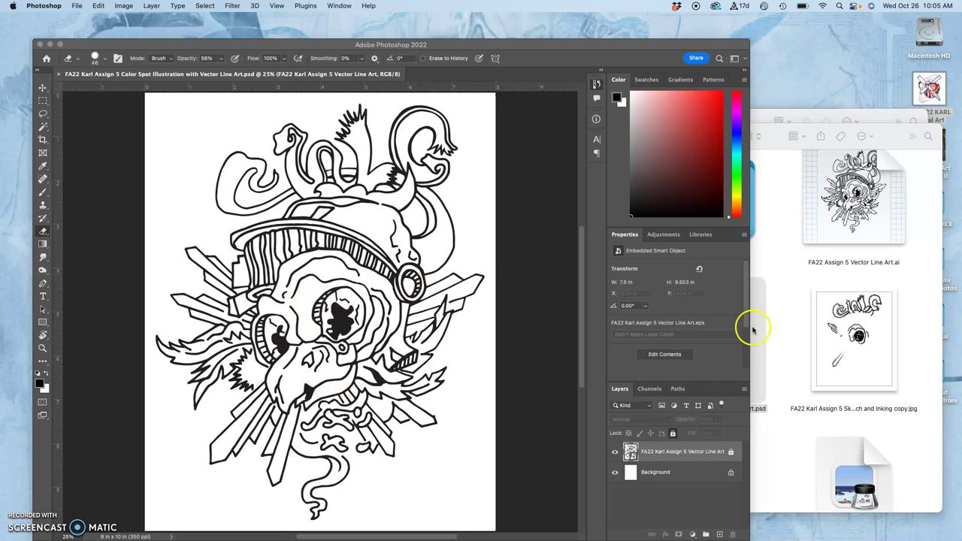
Return to the Photoshop document and close the floating History panel
click(780, 267)
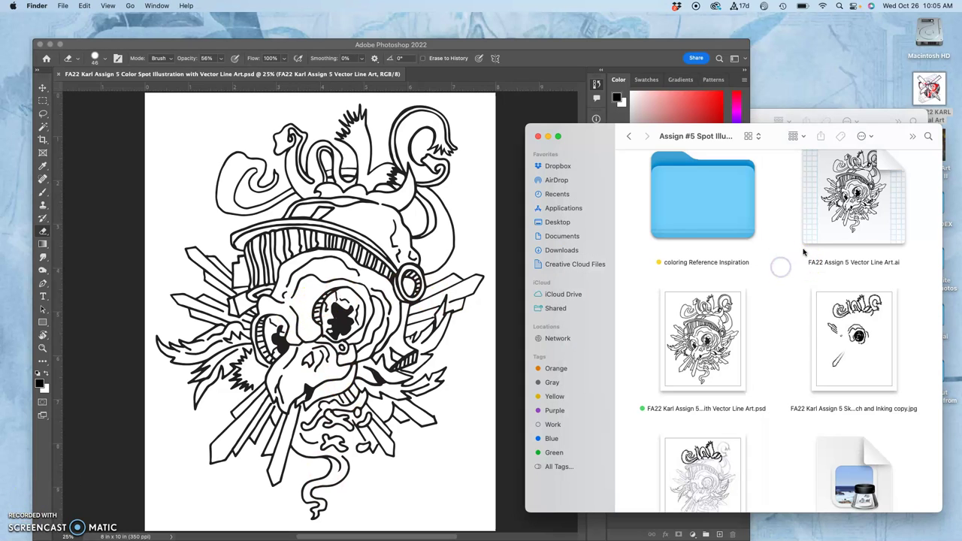
scroll(835, 361, down, 3)
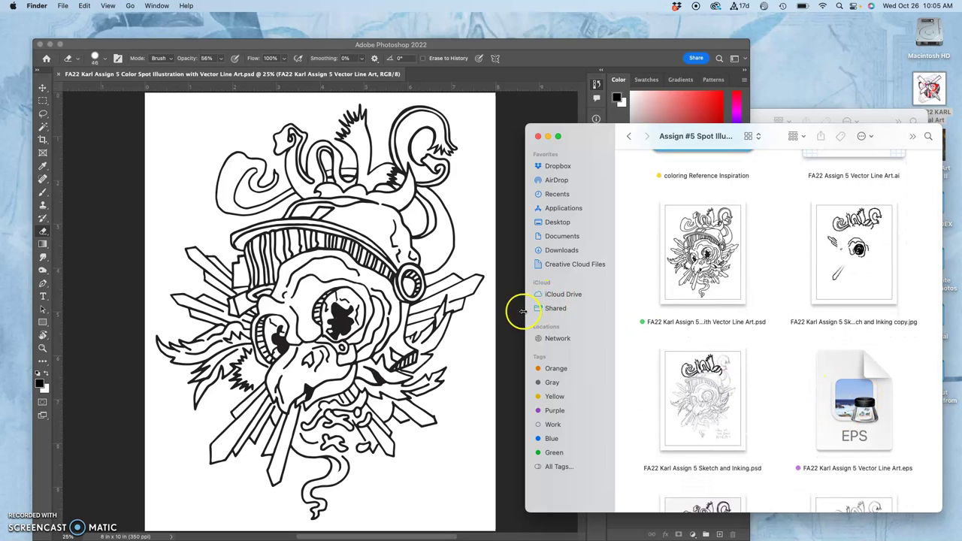
click(454, 327)
mouse_move(454, 327)
mouse_down()
mouse_move(348, 271)
mouse_move(438, 344)
mouse_move(402, 327)
mouse_move(435, 298)
mouse_move(404, 272)
mouse_up()
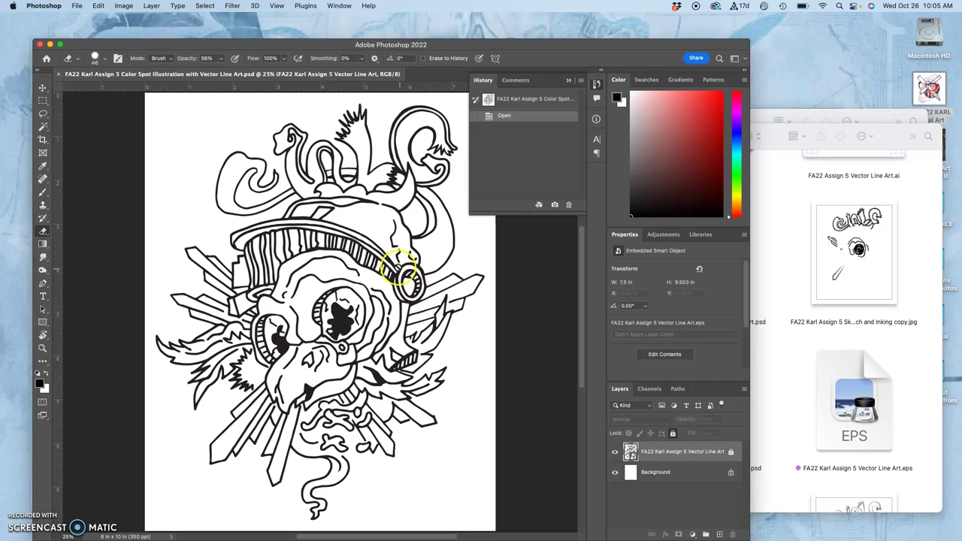
click(567, 82)
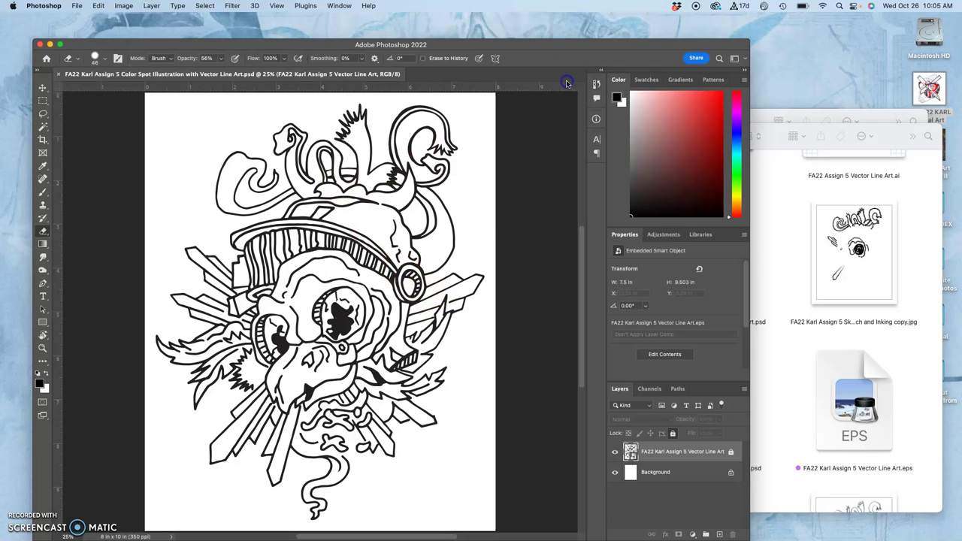
Toggle the line-art layer's visibility and its Lock All setting, leaving it unlocked
click(614, 454)
click(614, 454)
click(614, 454)
click(614, 454)
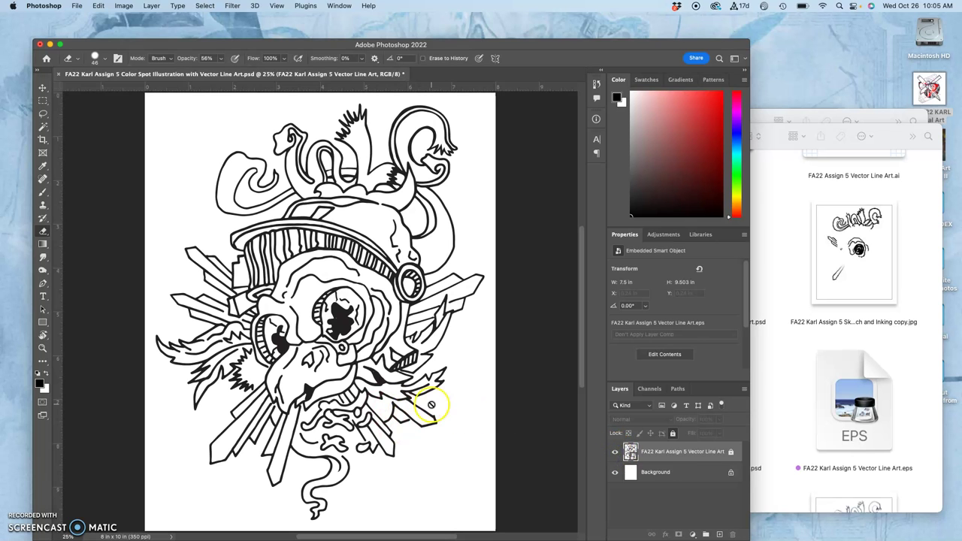
click(673, 434)
click(672, 434)
drag(739, 456, 615, 452)
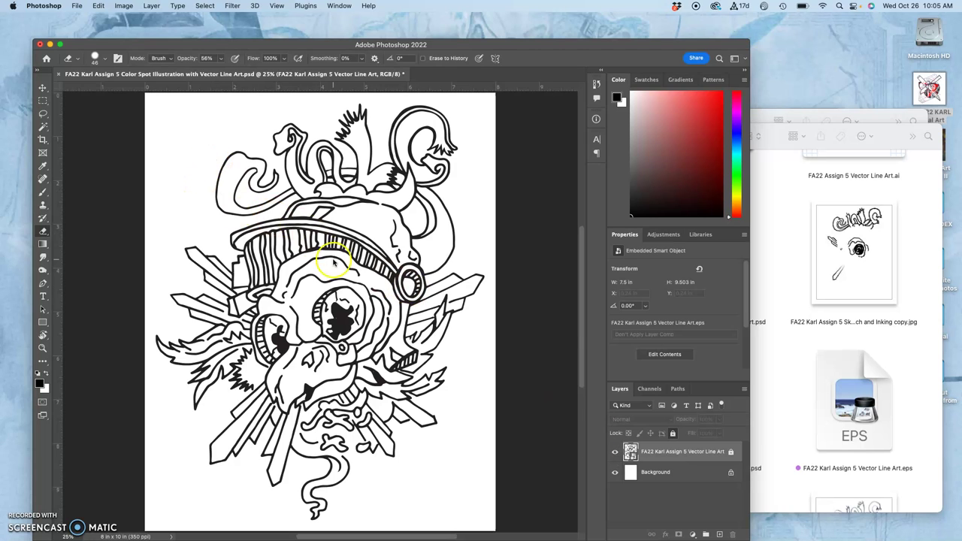
click(673, 434)
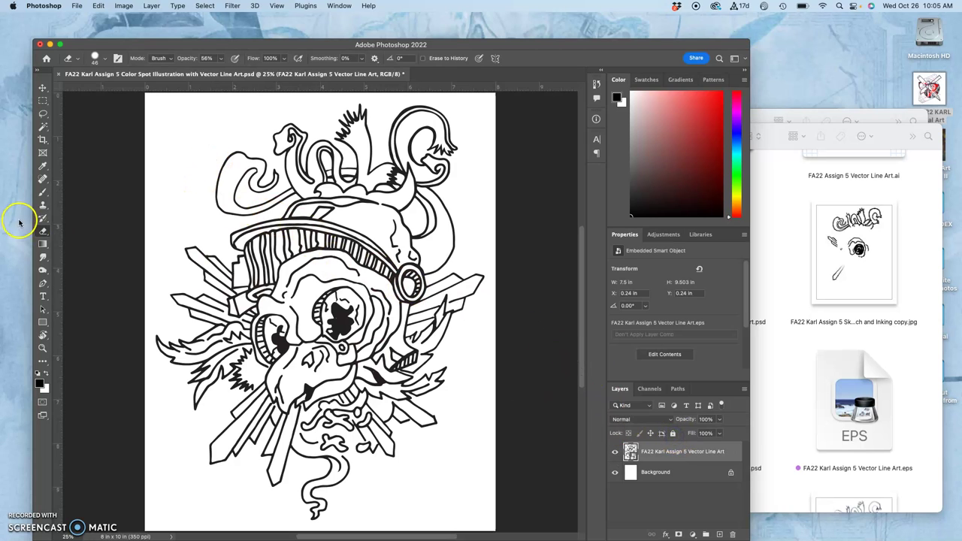
Try painting on the line-art smart object with the Brush, declining to rasterize it
click(43, 193)
click(260, 194)
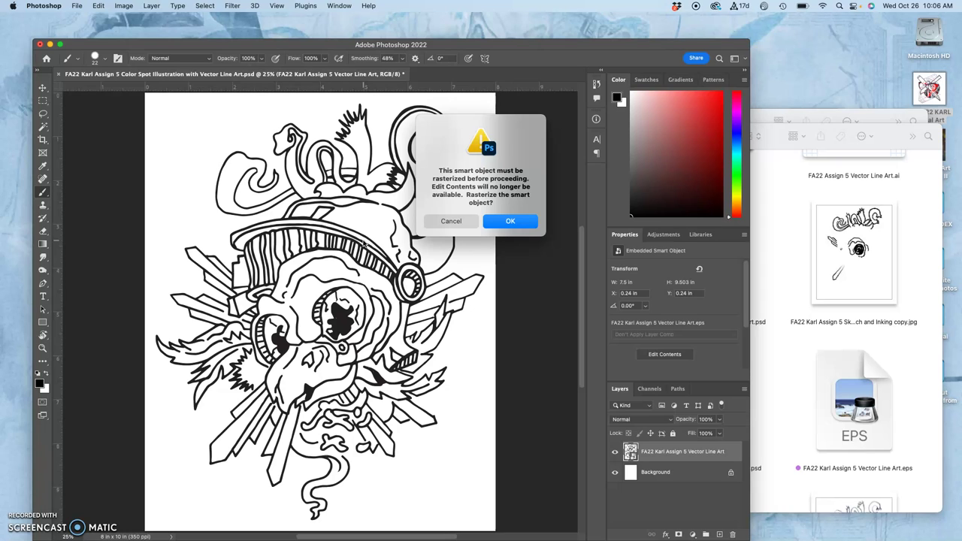
click(449, 220)
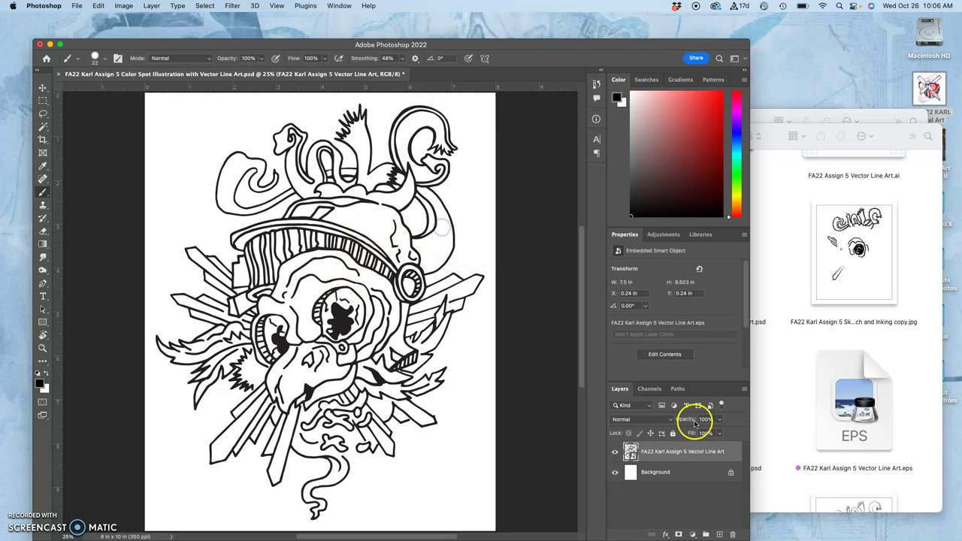
Relock the line-art layer, dismiss the cannot-paint warning, and keep the layer active
click(673, 433)
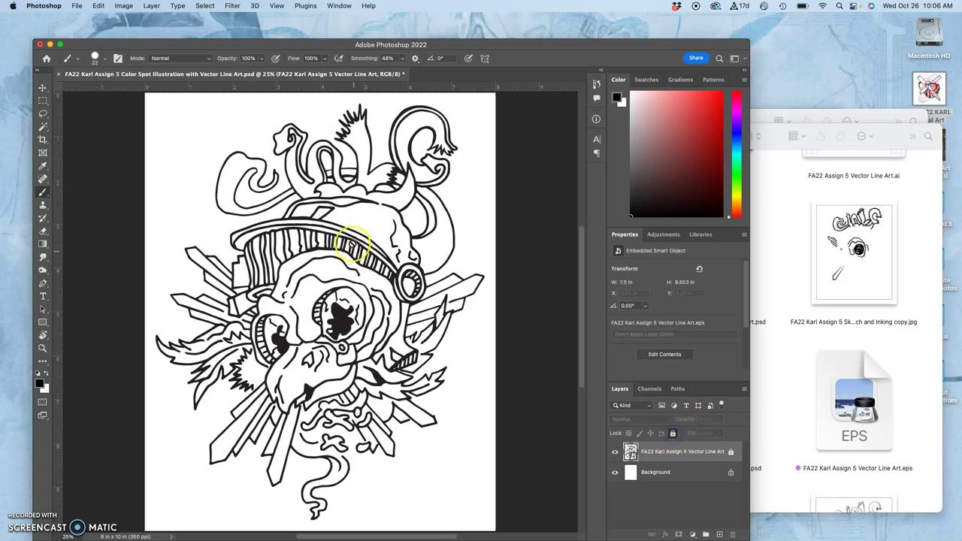
click(383, 191)
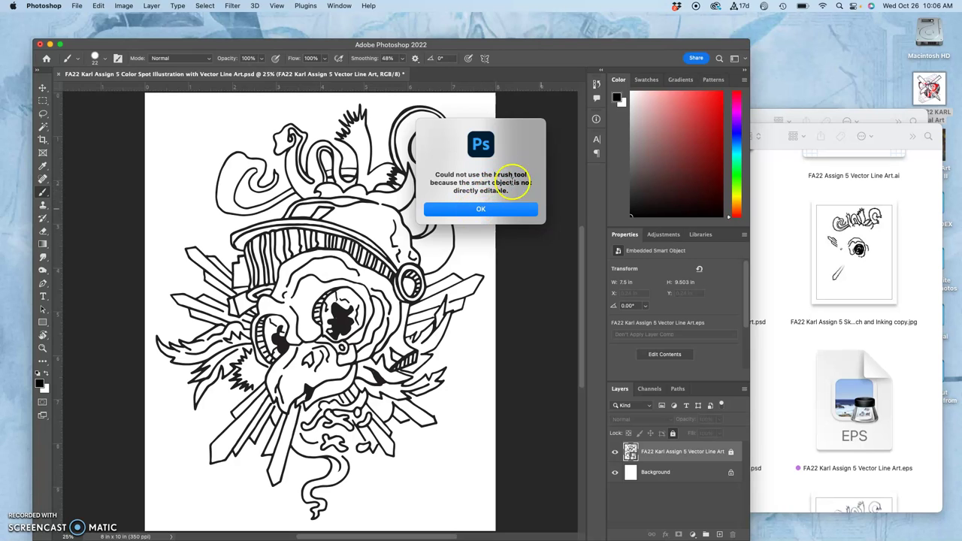
click(500, 218)
click(698, 455)
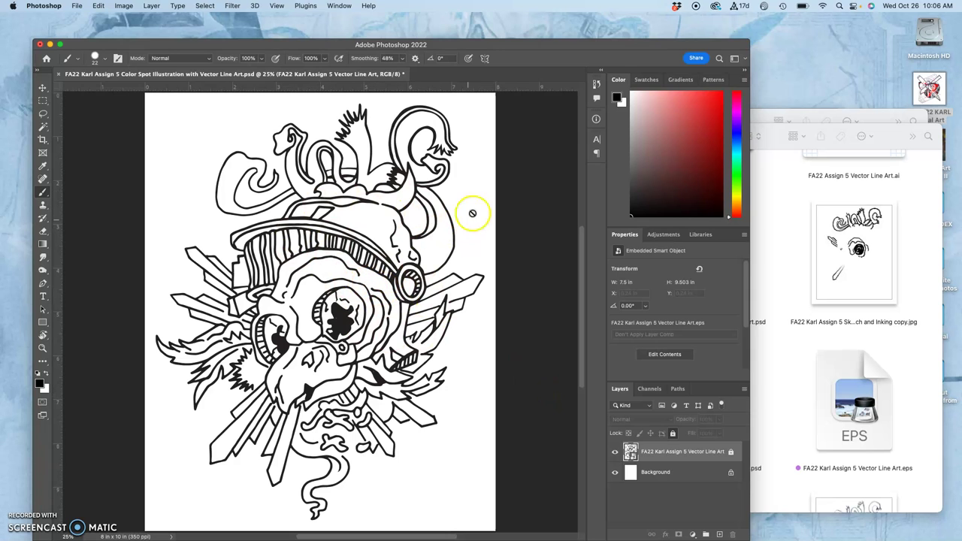
drag(622, 47, 613, 35)
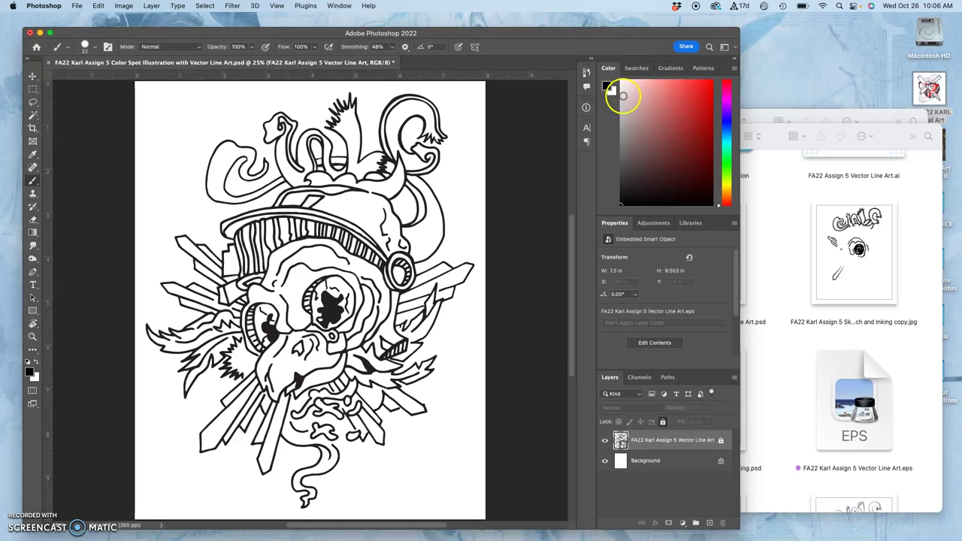
Pick the magenta swatch from the expanded RGB group in the Swatches panel
mouse_move(725, 92)
mouse_down()
mouse_move(724, 83)
mouse_move(729, 198)
mouse_move(724, 88)
mouse_up()
click(639, 67)
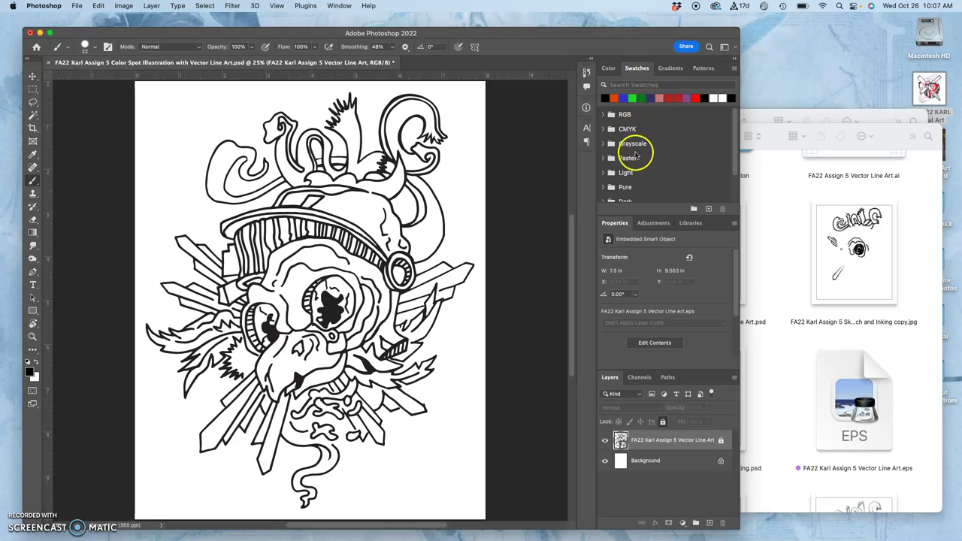
scroll(635, 159, down, 2)
scroll(635, 159, up, 2)
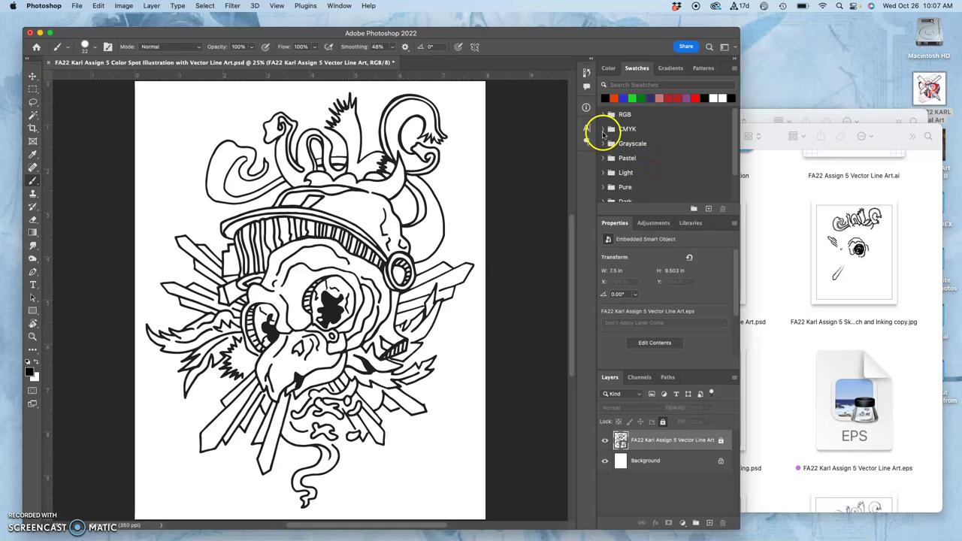
click(602, 131)
click(604, 132)
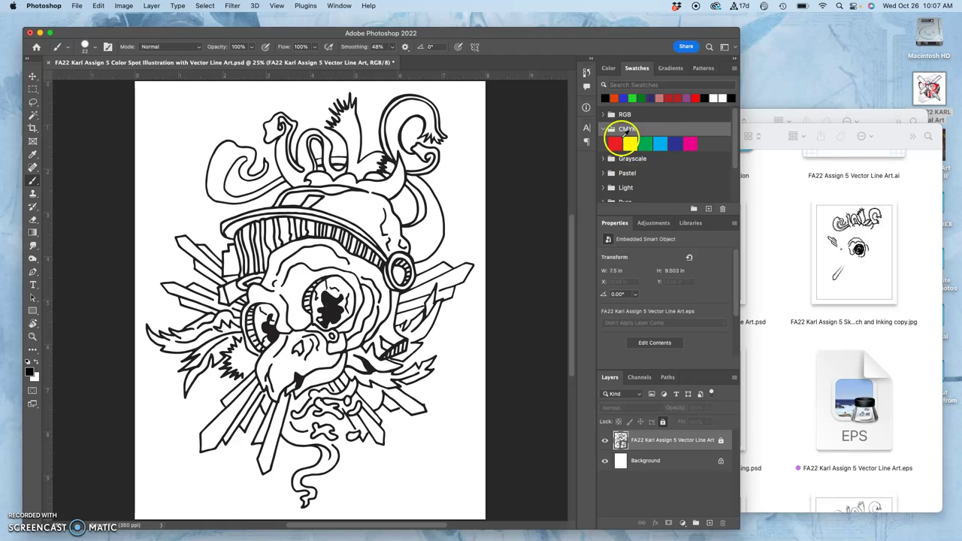
click(603, 114)
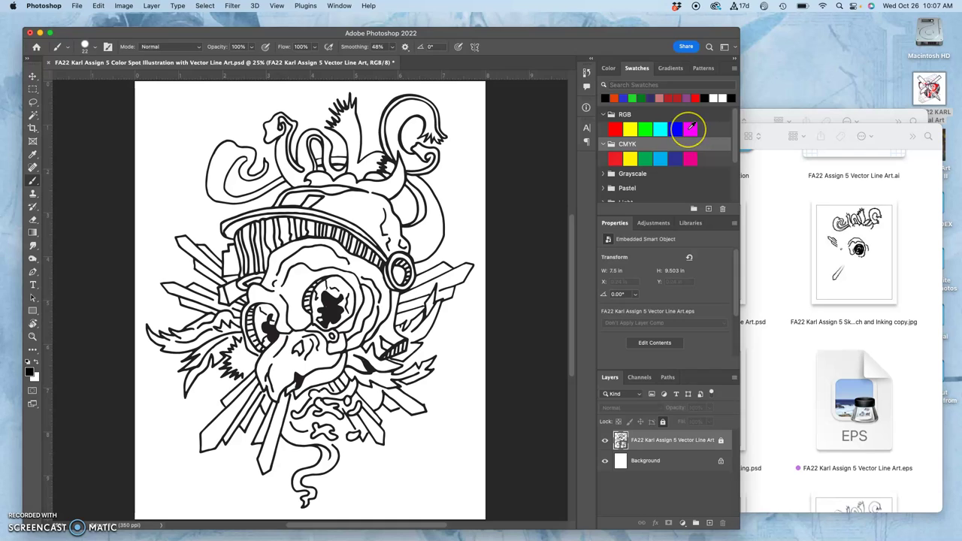
click(691, 128)
click(594, 159)
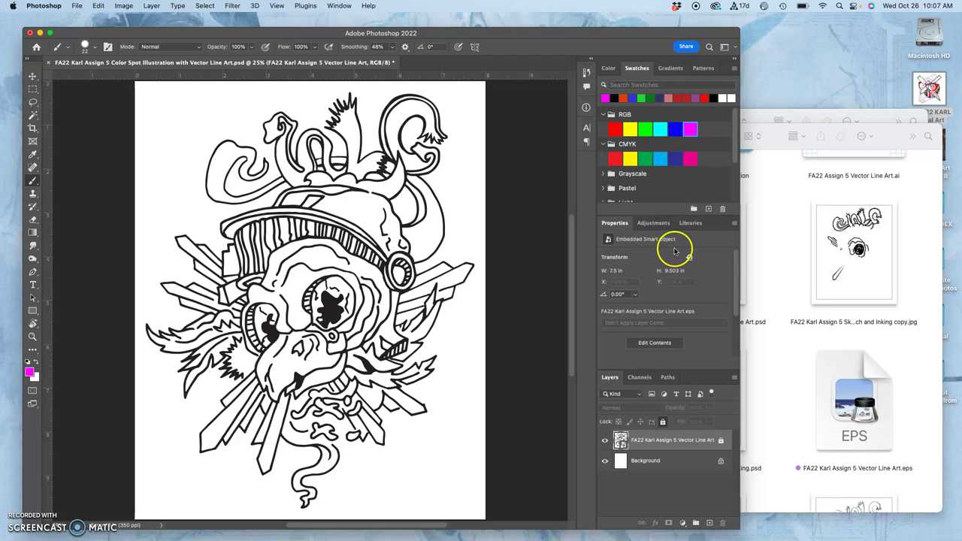
Add a new empty layer directly above Background and check the layer visibility
click(685, 461)
click(710, 524)
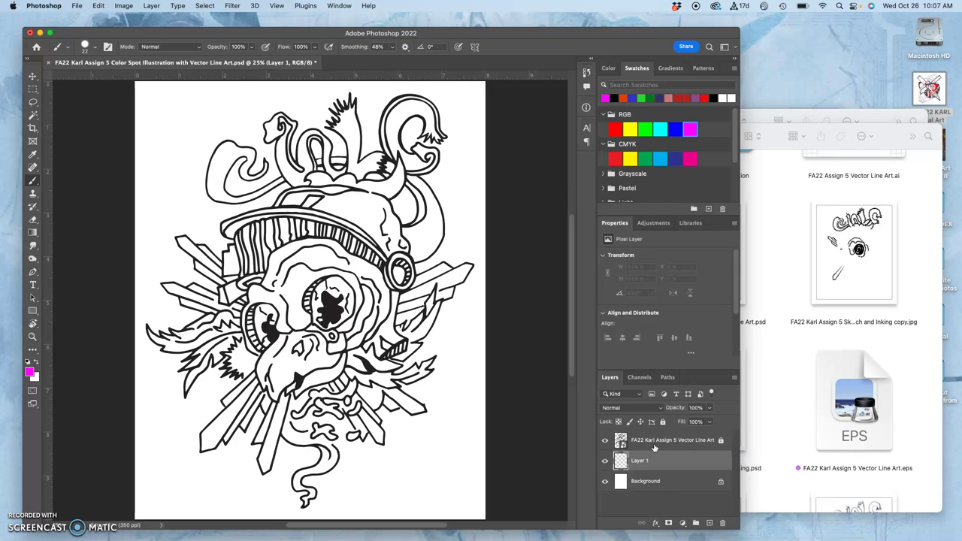
drag(637, 467, 643, 484)
click(602, 442)
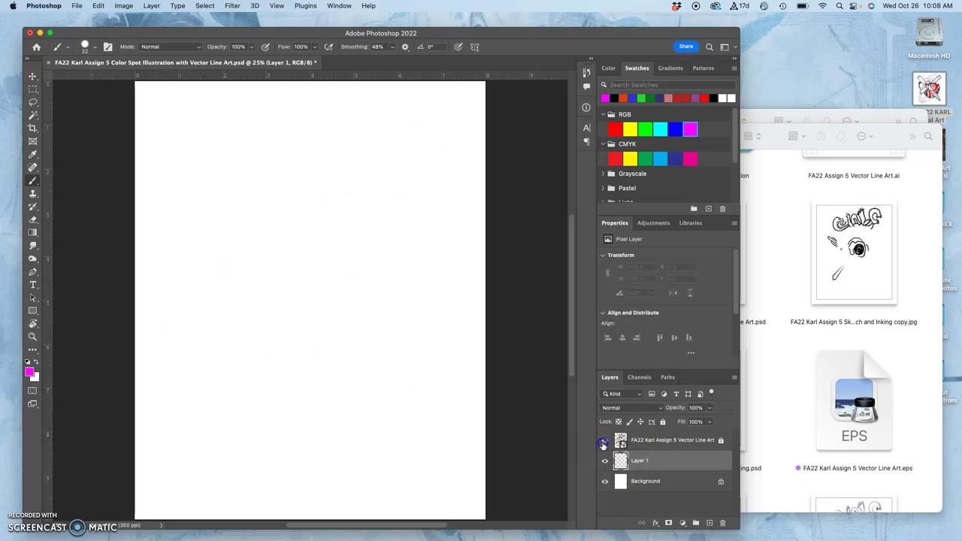
click(603, 443)
click(606, 482)
click(605, 482)
Rename Layer 1 to FLAT COLOR and bring up its colour-label options
click(641, 461)
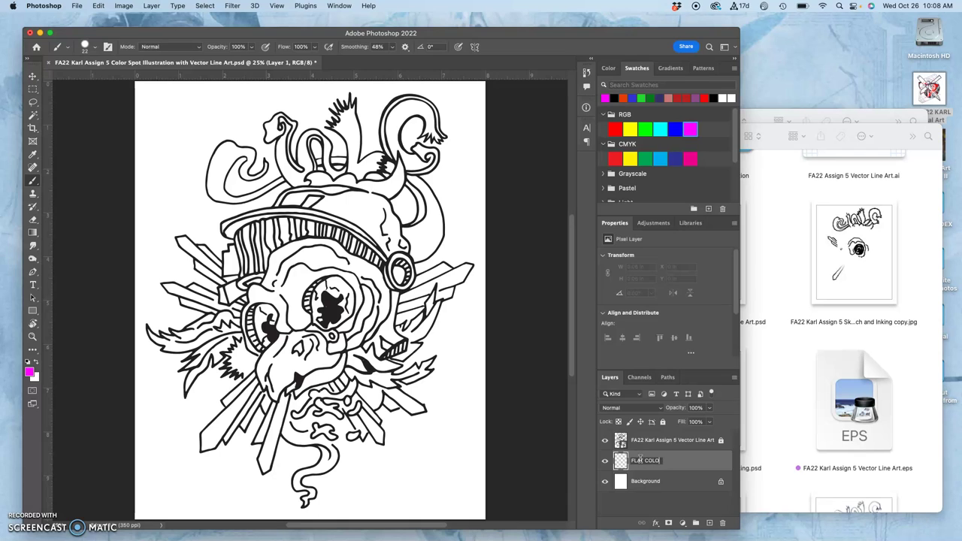
click(658, 459)
key(Return)
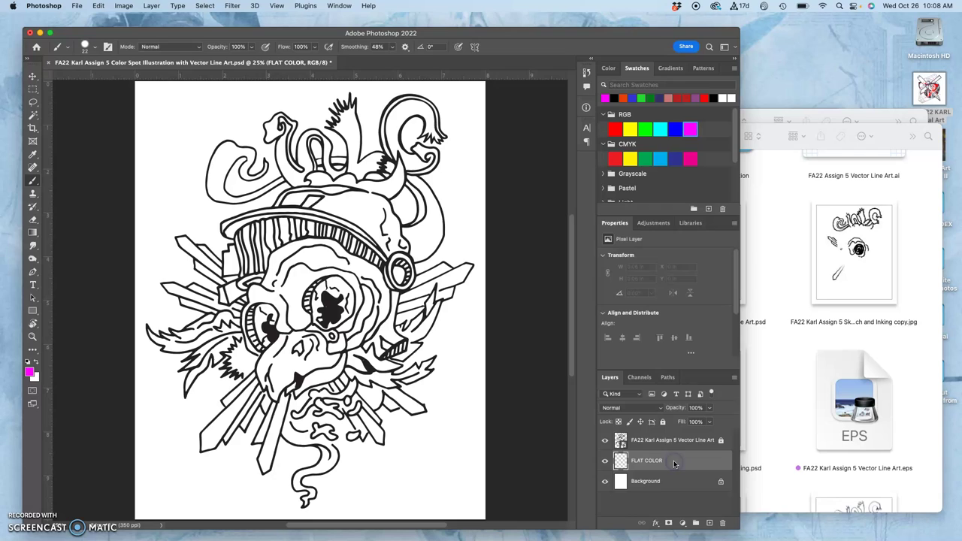
right_click(605, 458)
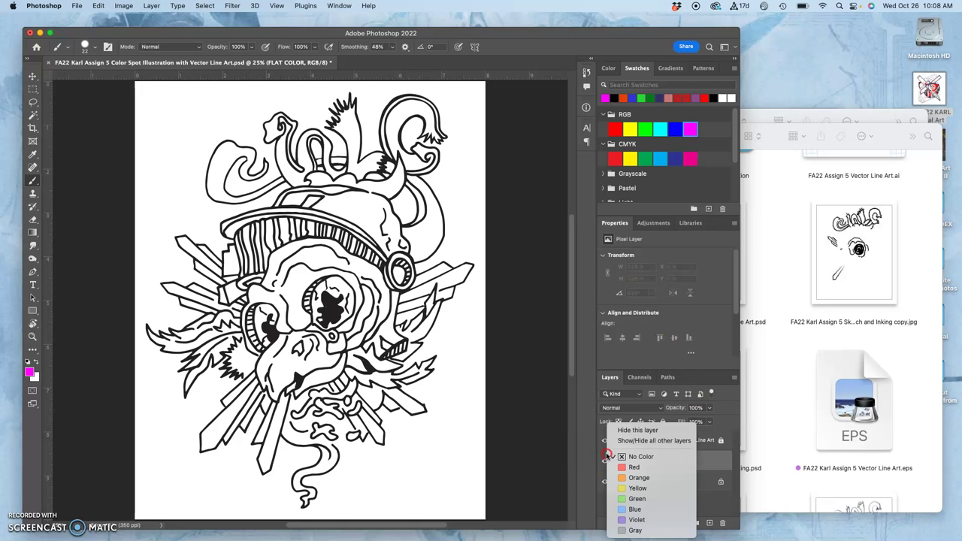
Label the FLAT COLOR layer green and set the brush size to 332 px
click(629, 500)
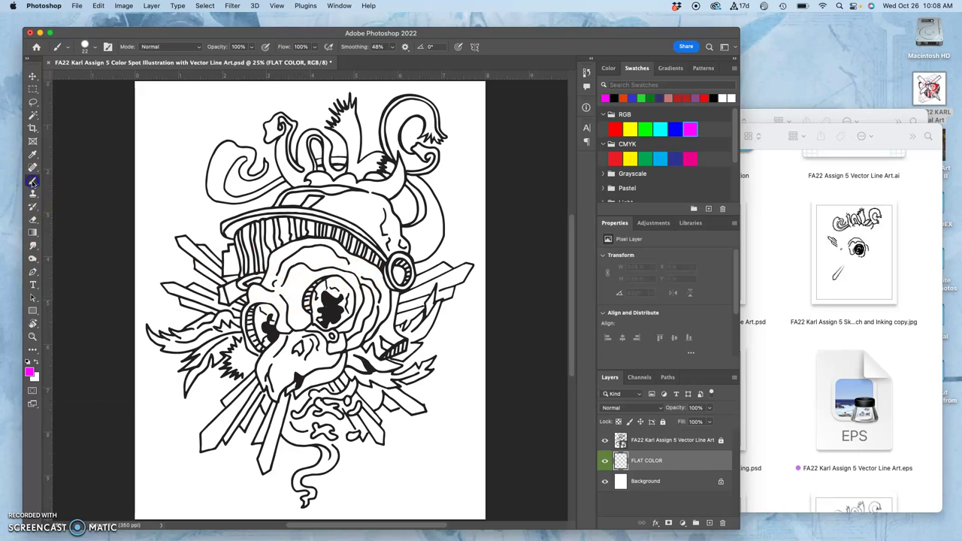
click(85, 47)
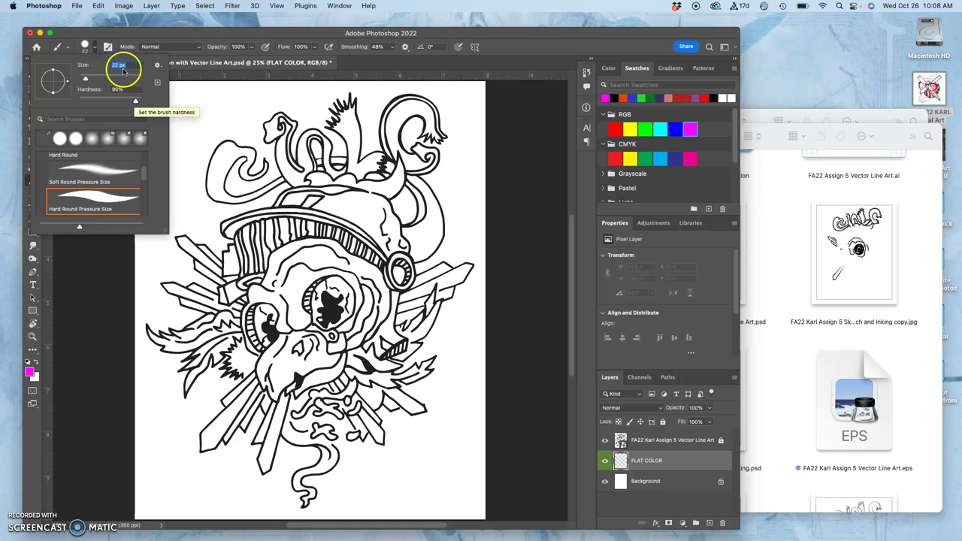
drag(126, 78, 131, 79)
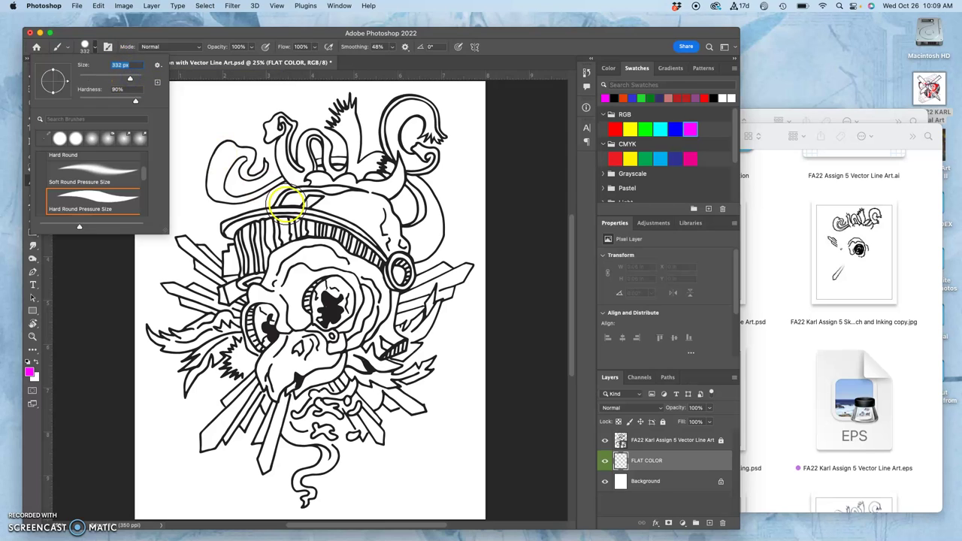
Paint magenta test strokes across the eye and hat brim, undoing the first band
mouse_move(286, 197)
mouse_down()
mouse_move(419, 241)
mouse_move(227, 232)
mouse_move(424, 246)
mouse_move(294, 281)
mouse_move(253, 346)
mouse_move(364, 321)
mouse_up()
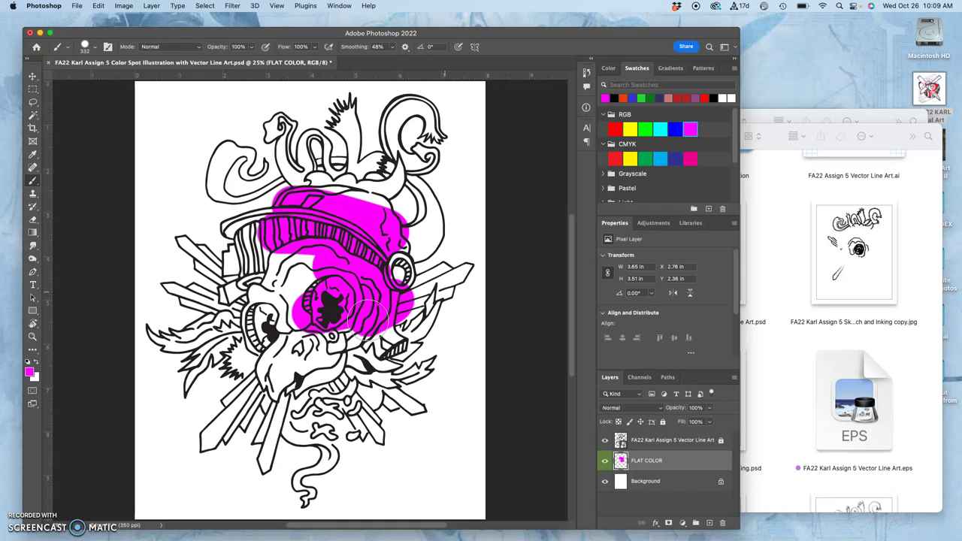
key(super+z)
drag(372, 325, 282, 285)
click(256, 217)
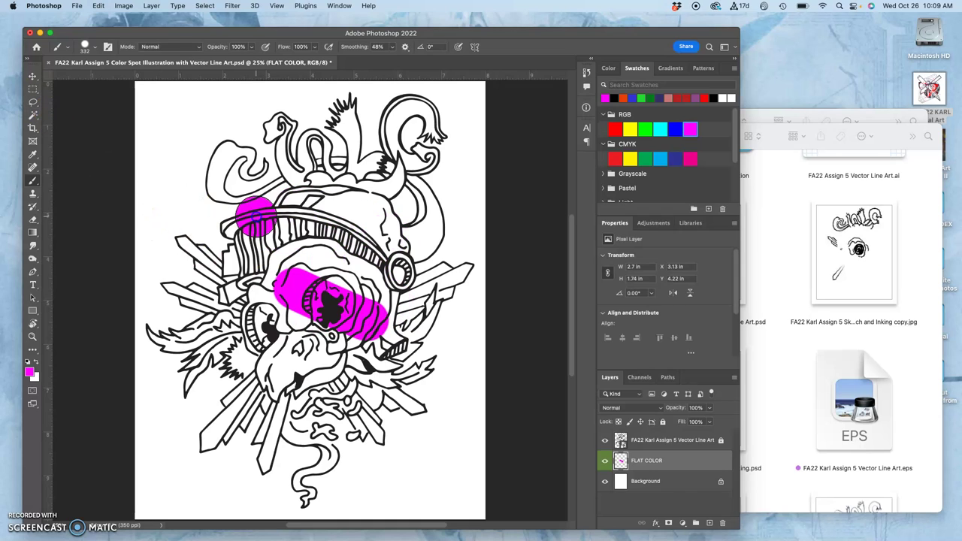
Undo the magenta test strokes and lasso loosely around the skull's cap
click(34, 103)
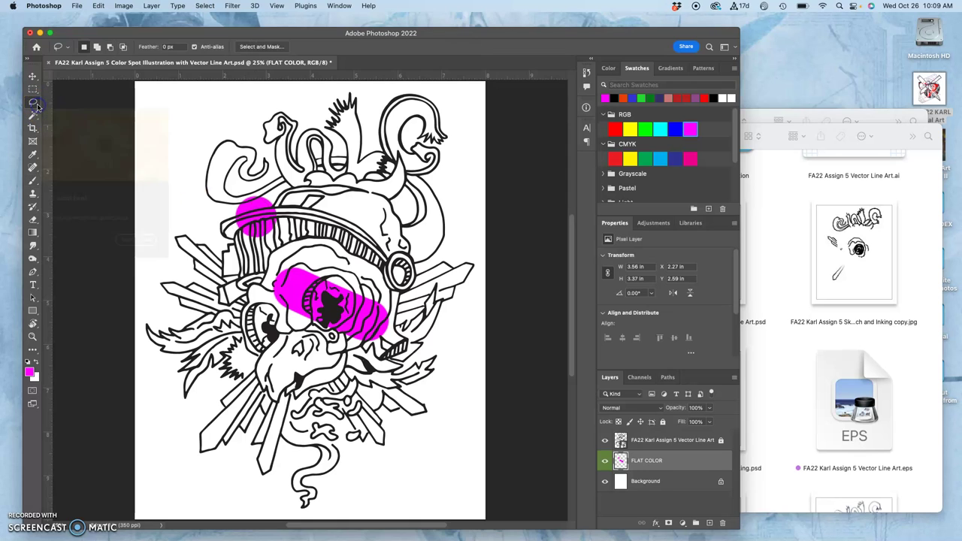
key(super+z)
key(super+z)
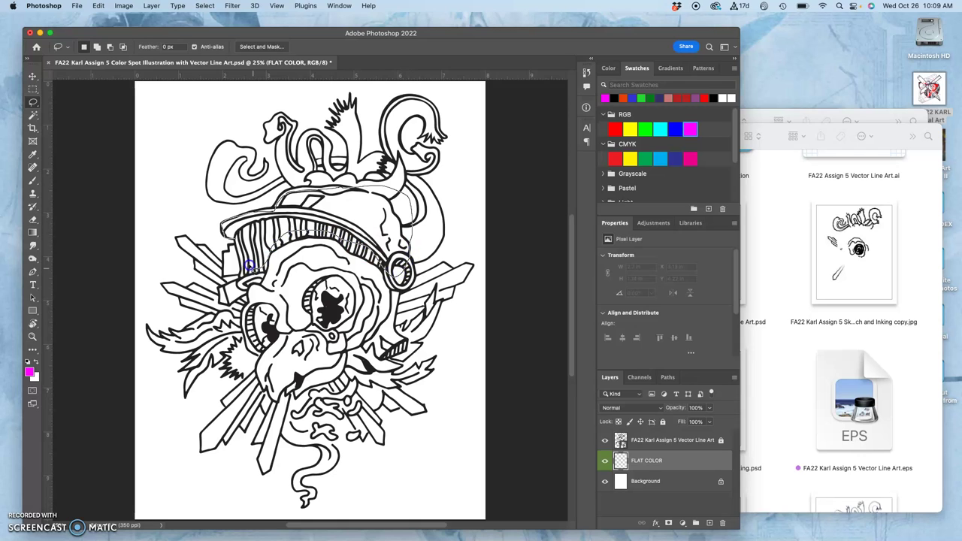
drag(237, 241, 239, 242)
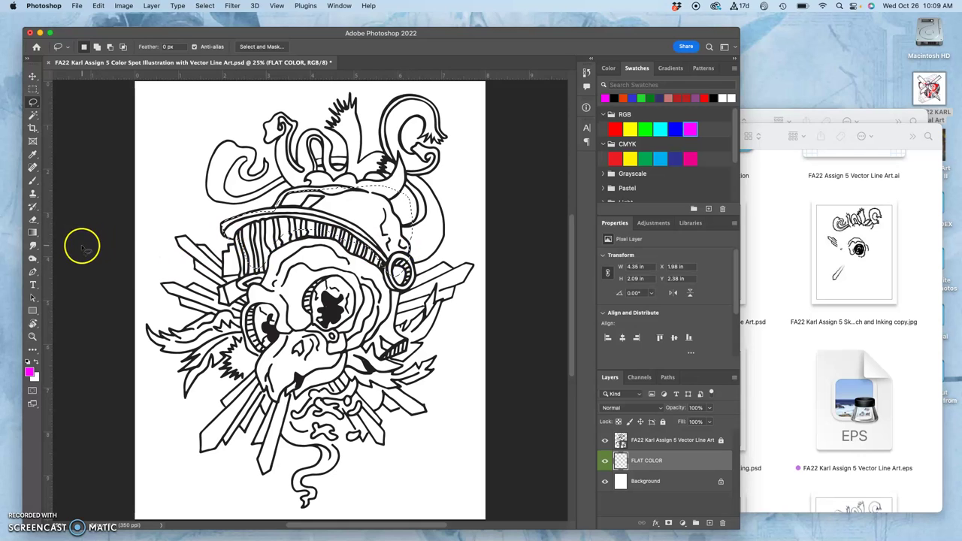
Try filling the lasso selection with Foreground Color via Edit > Fill
click(98, 6)
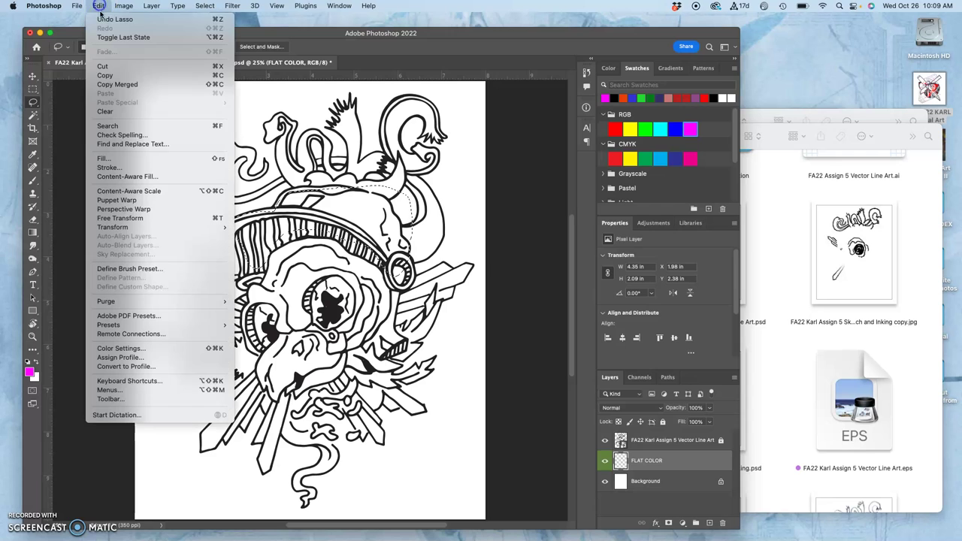
click(103, 158)
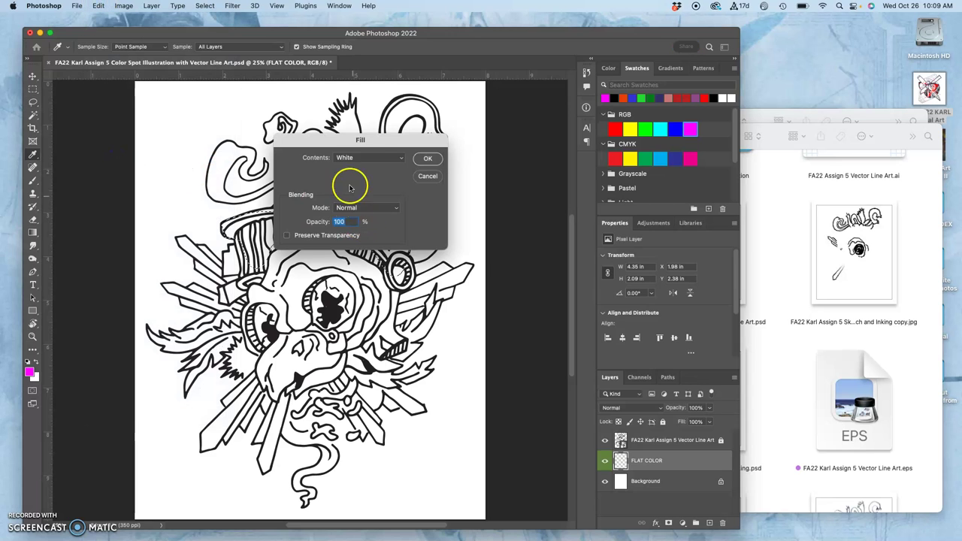
click(362, 159)
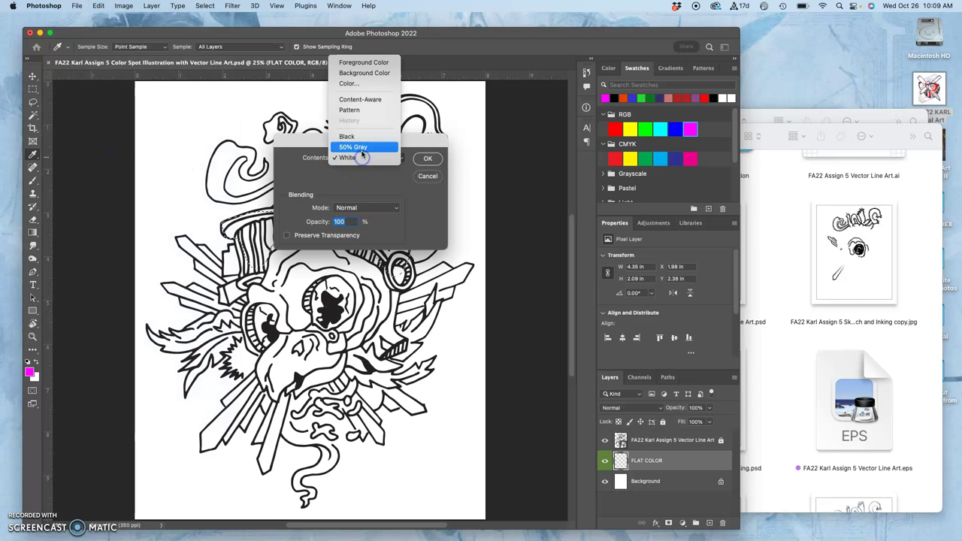
click(362, 65)
click(425, 159)
key(l)
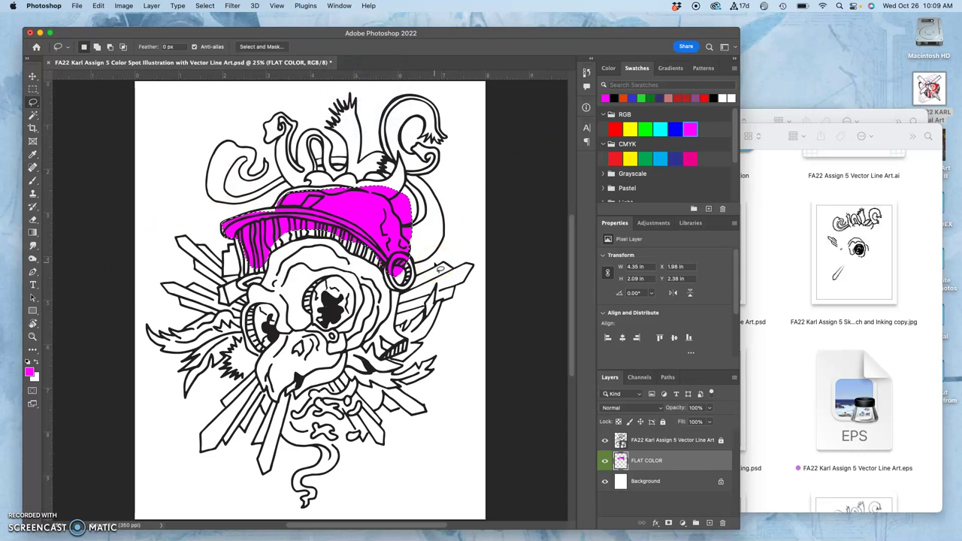
Fill the cap with magenta using the Paint Bucket, deselect, and check it without the line art
click(33, 233)
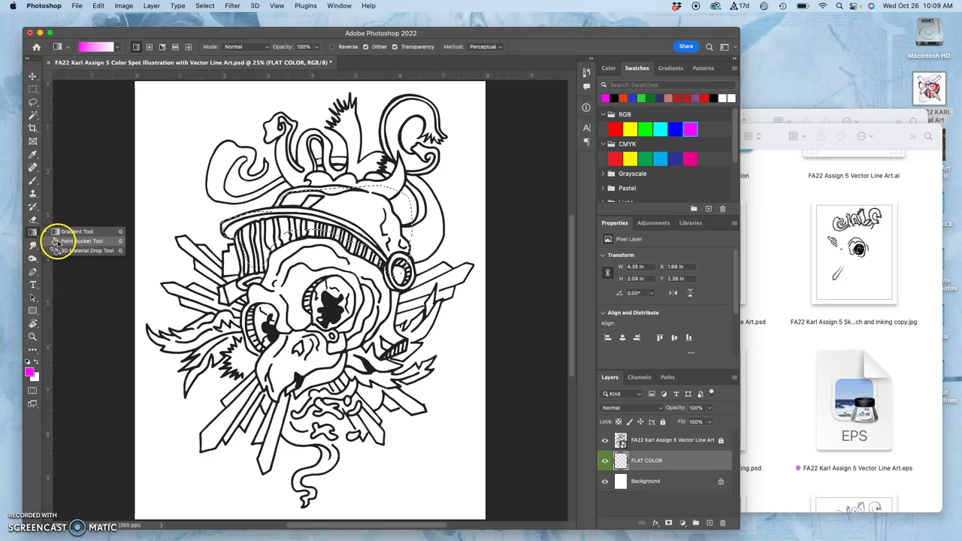
click(59, 241)
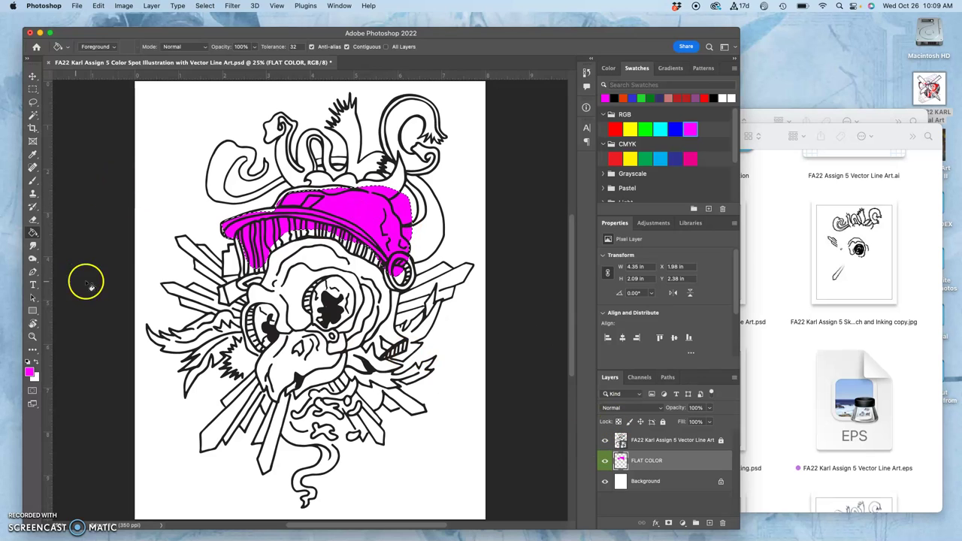
key(super+d)
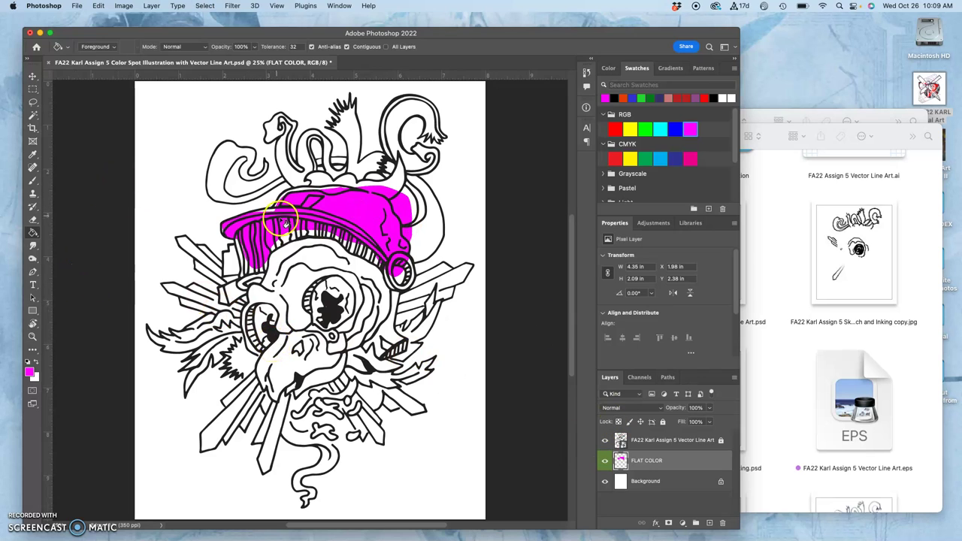
click(606, 441)
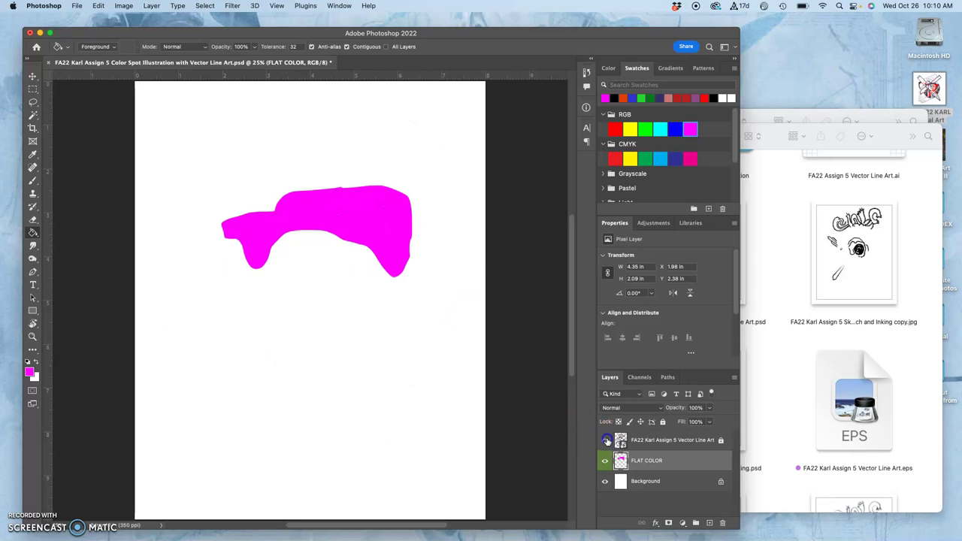
click(606, 441)
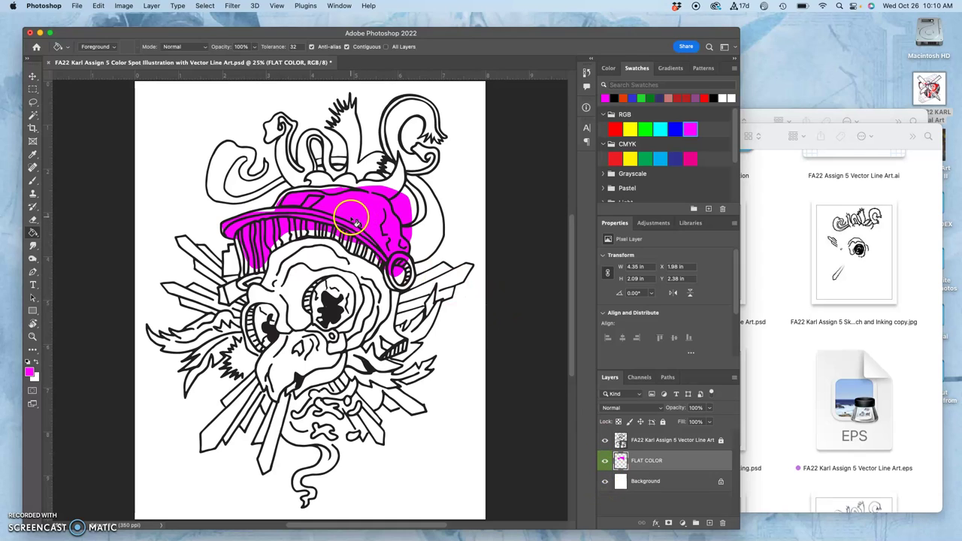
Clear the FLAT COLOR layer by selecting all and deleting
click(647, 456)
key(super+a)
key(BackSpace)
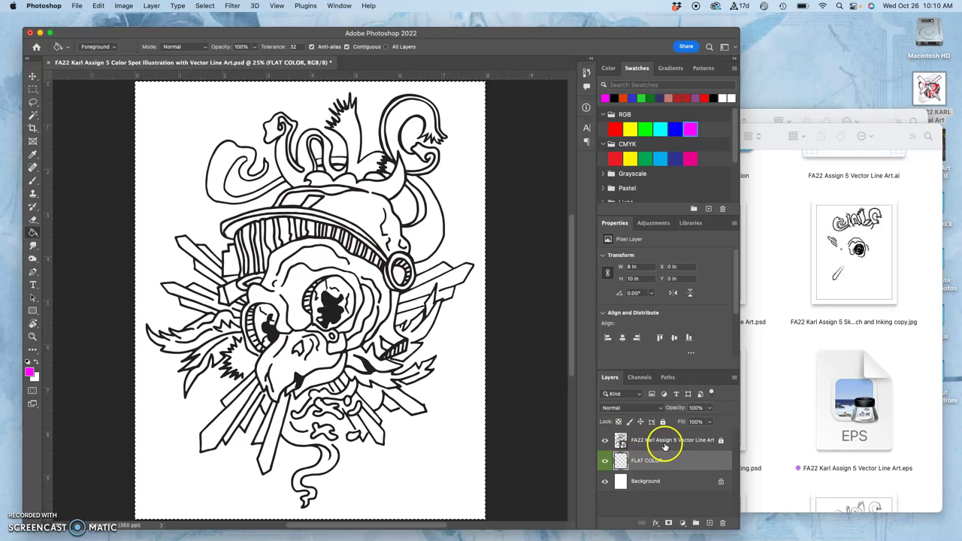
Activate the Vector Line Art layer, choose the Magic Wand, and hide the white Background
click(665, 441)
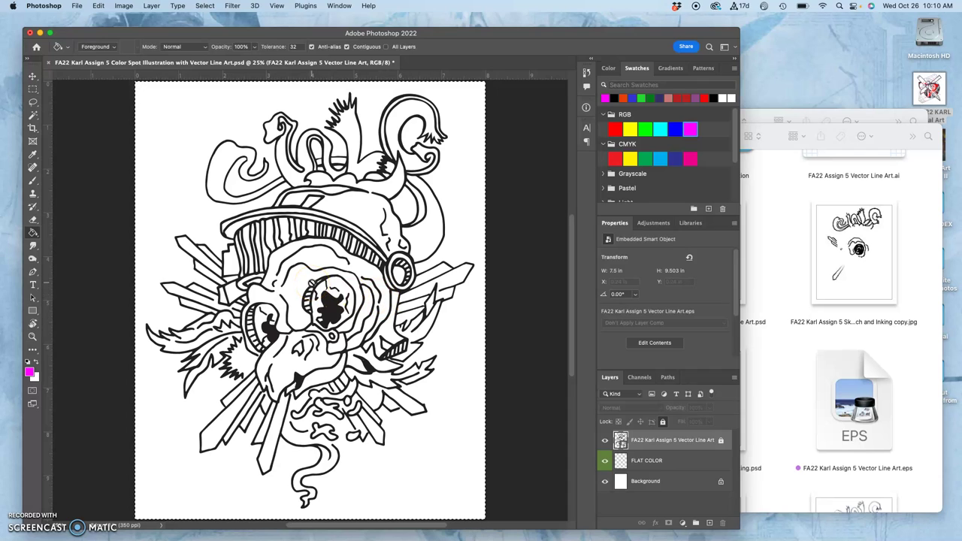
click(32, 114)
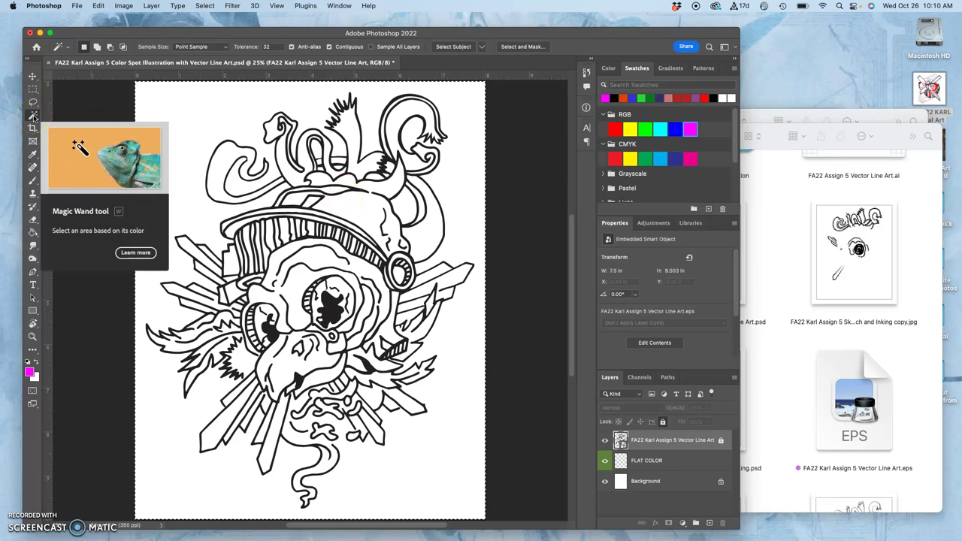
click(337, 70)
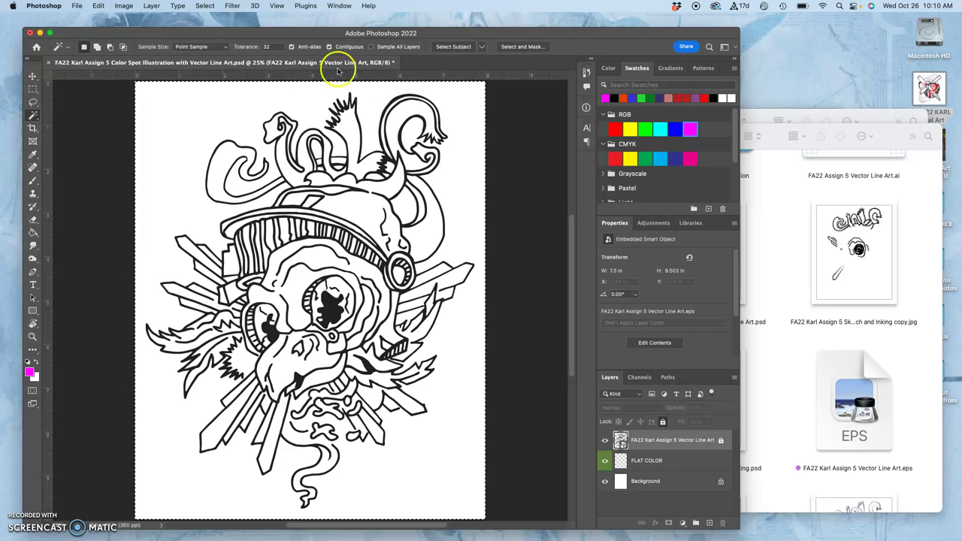
click(605, 482)
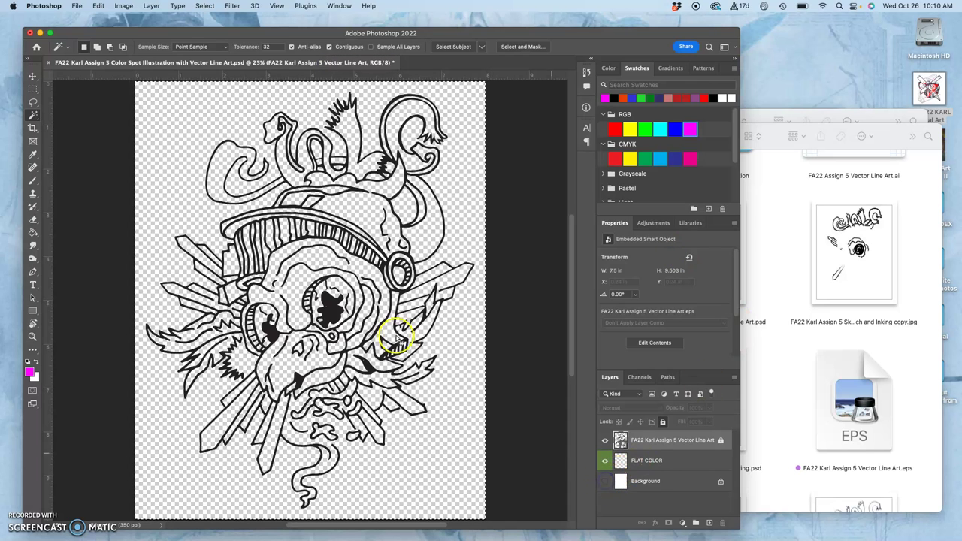
Magic Wand-select the cap area above the striped band, then restore Background visibility
click(350, 214)
click(350, 211)
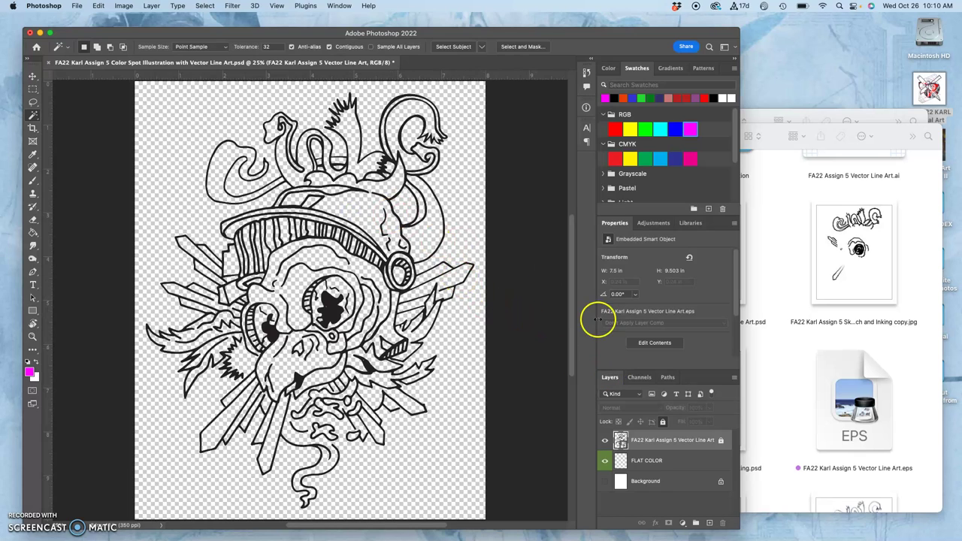
click(671, 448)
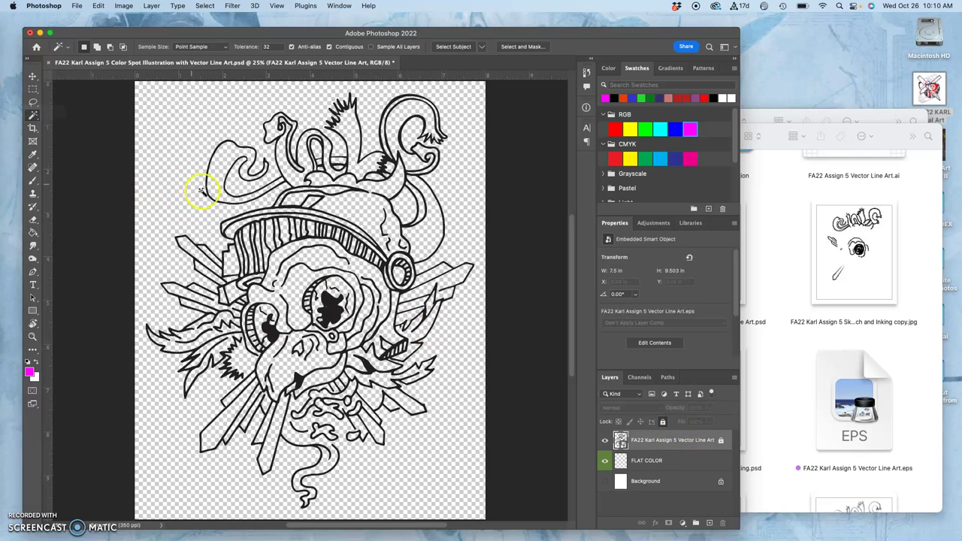
click(367, 215)
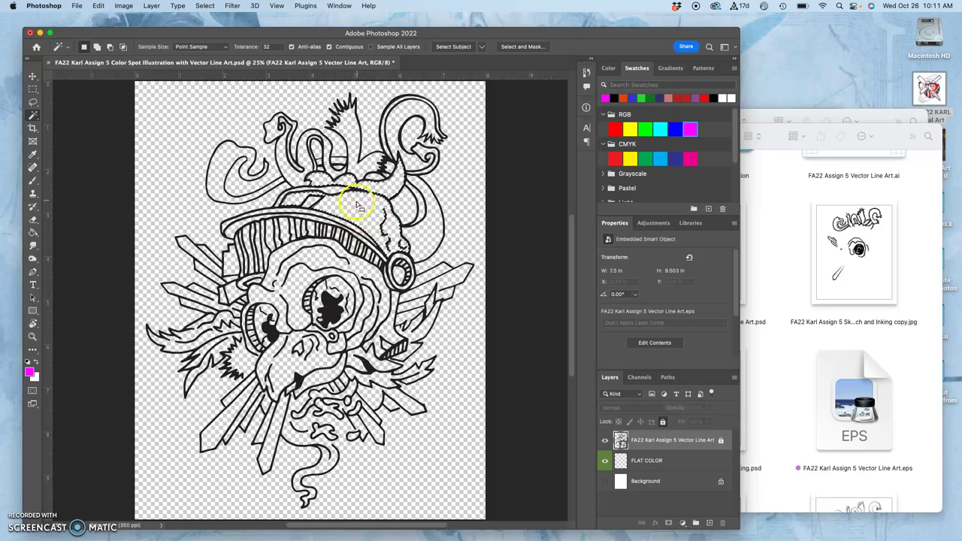
scroll(365, 203, up, 5)
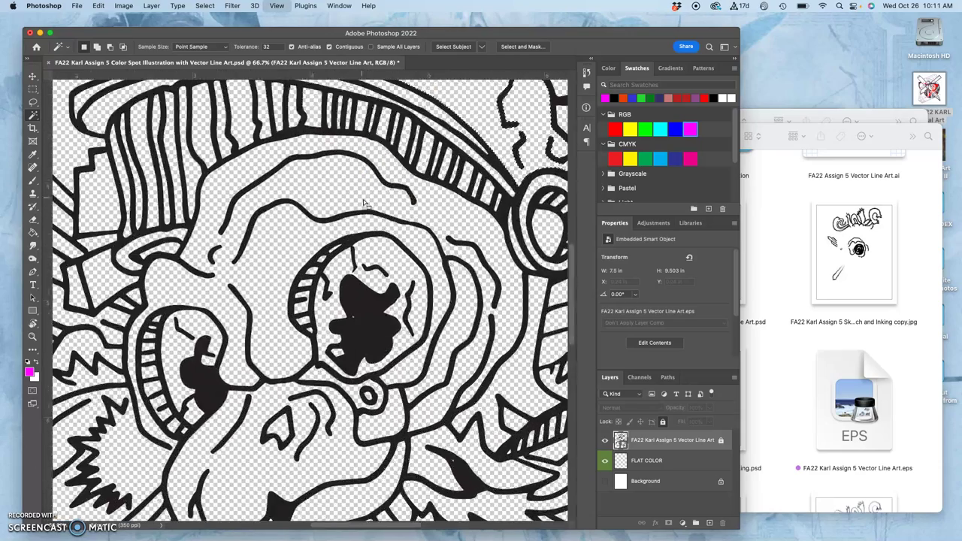
scroll(366, 204, right, 3)
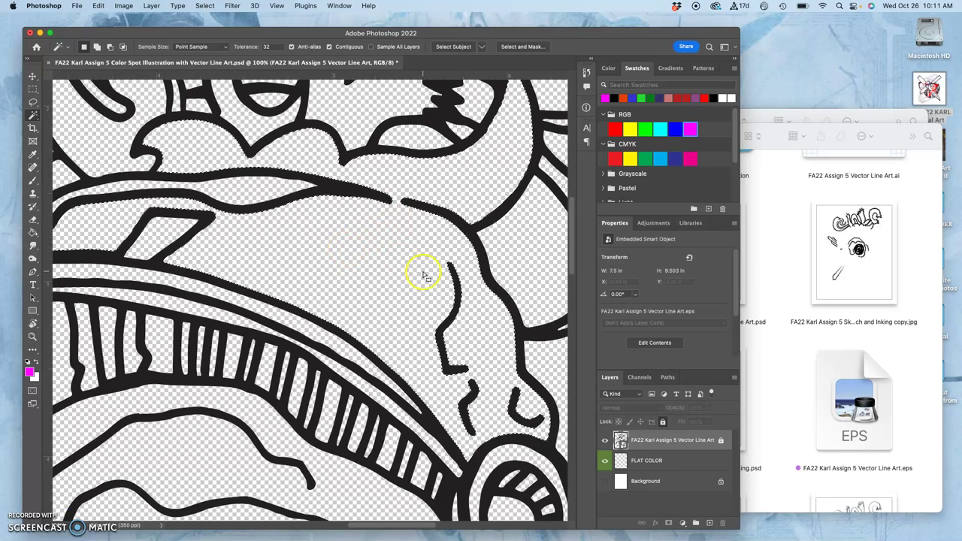
click(605, 440)
click(603, 482)
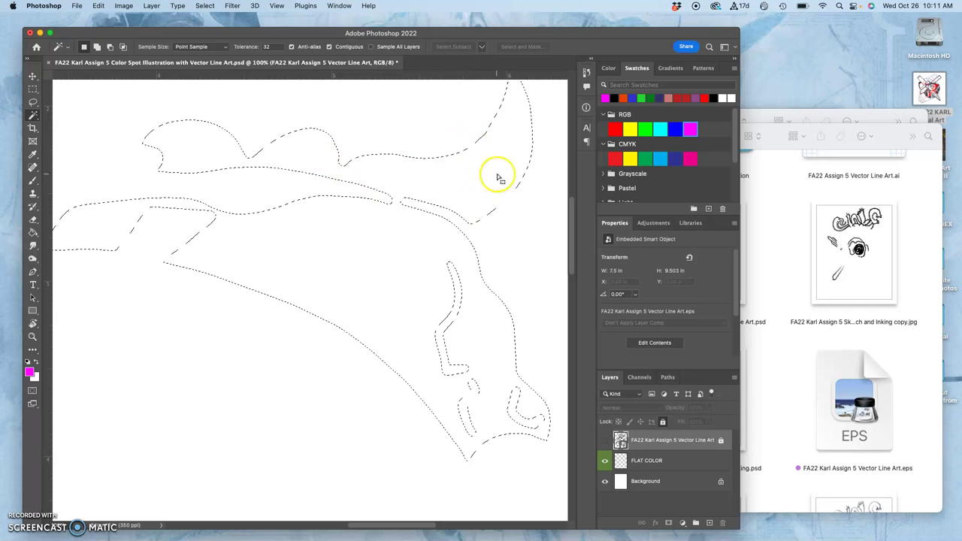
key(super+minus)
key(super+minus)
key(super+minus)
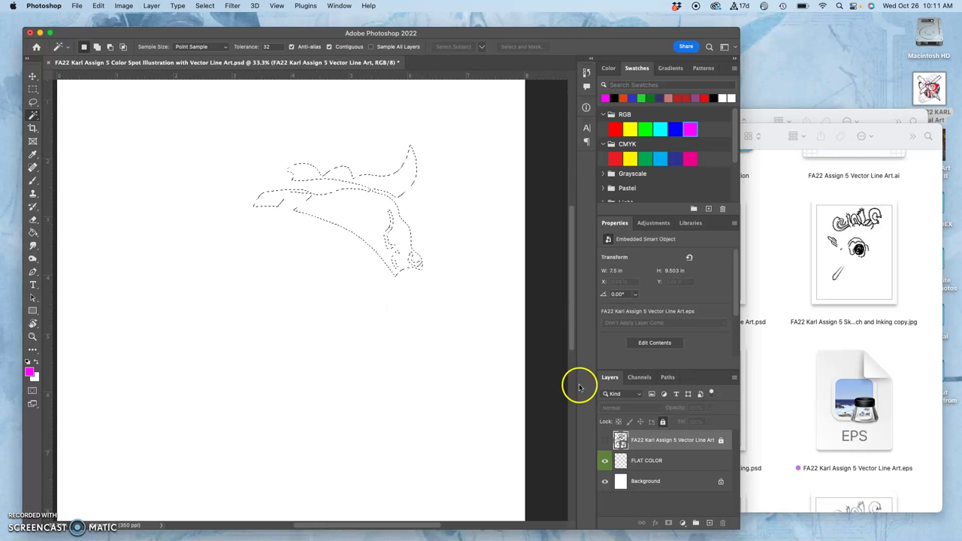
click(605, 440)
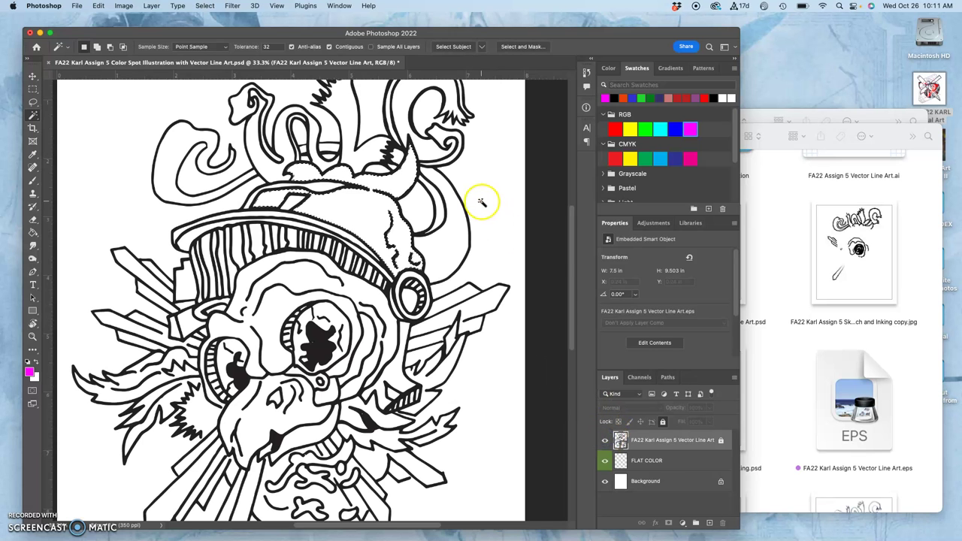
On FLAT COLOR, fill the cap magenta with the Paint Bucket, then pick the cyan swatch
click(664, 462)
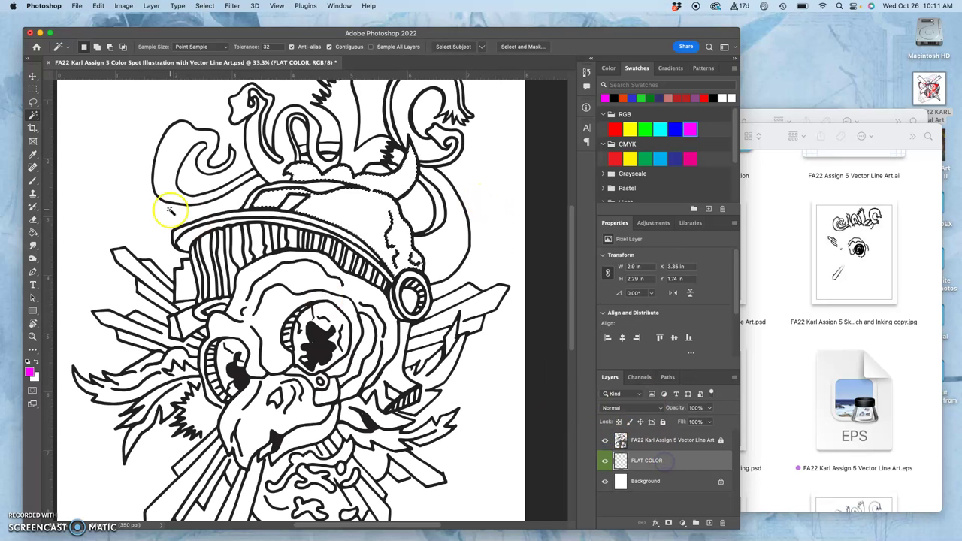
click(33, 234)
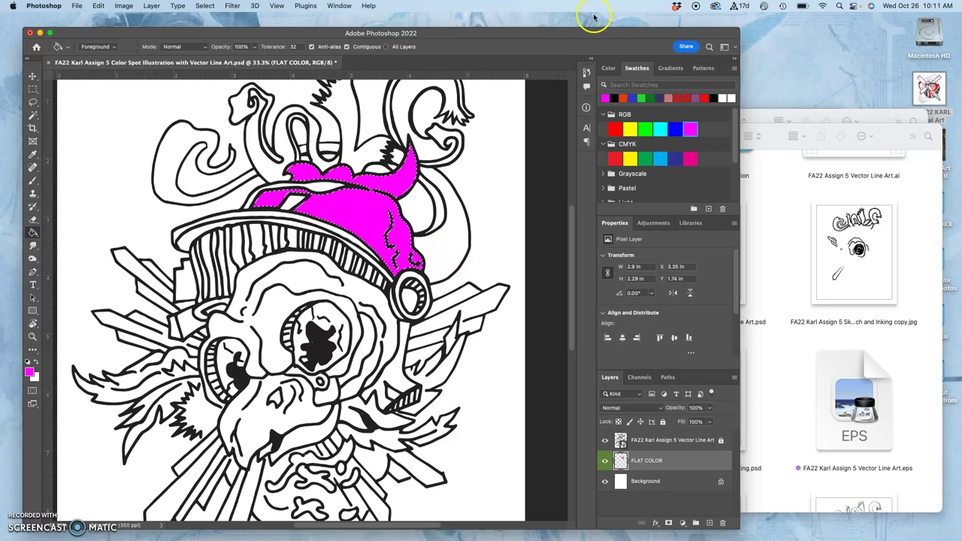
click(660, 129)
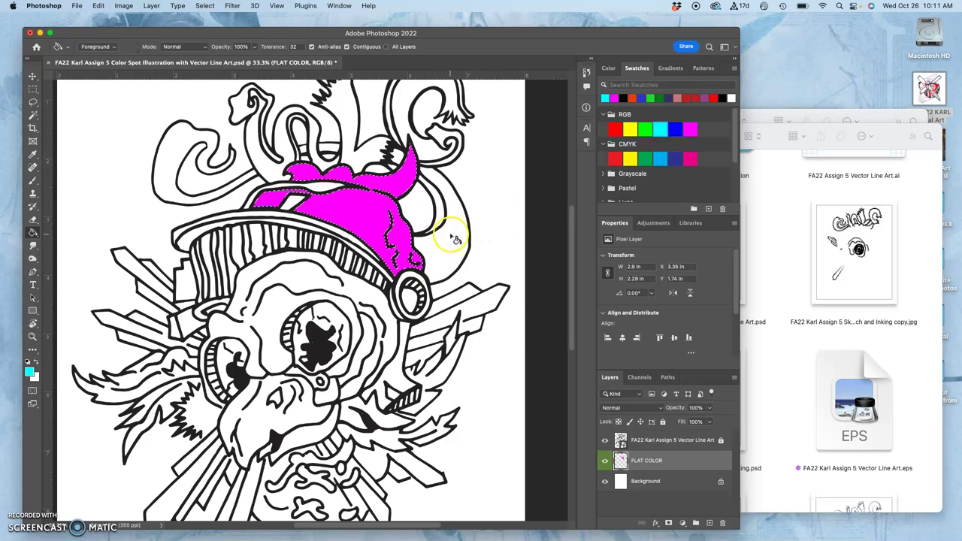
Magic Wand-select the left swirl and the curved shape beside the hat on the line art
click(645, 441)
click(32, 114)
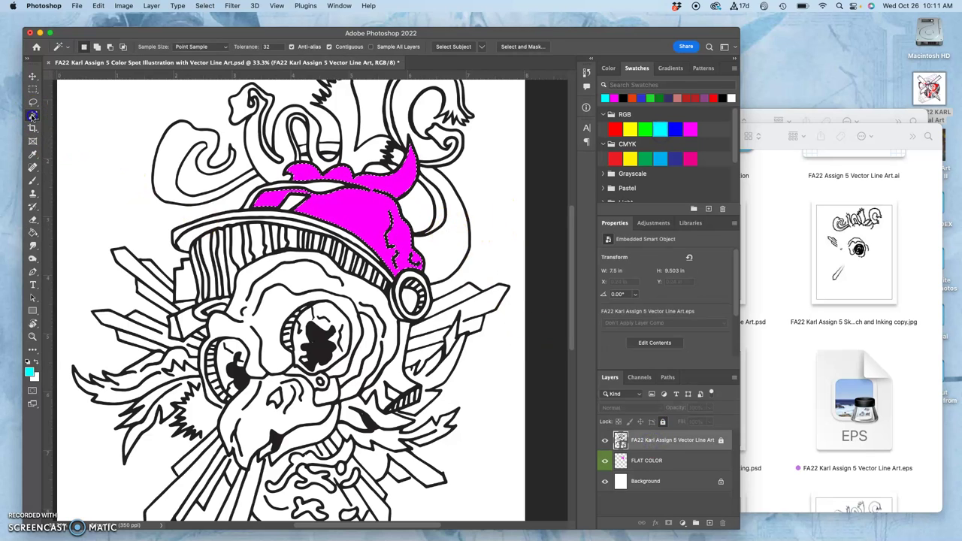
click(454, 243)
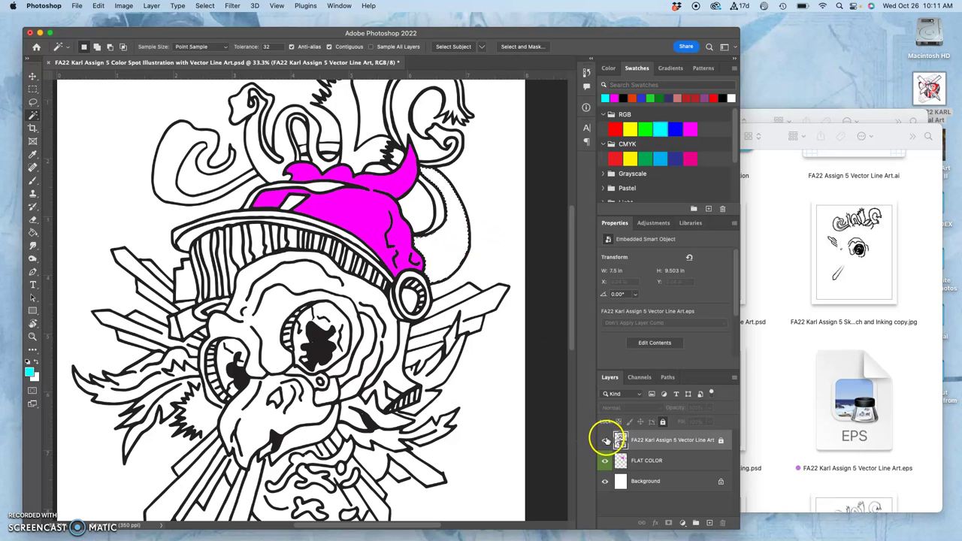
click(606, 441)
click(440, 284)
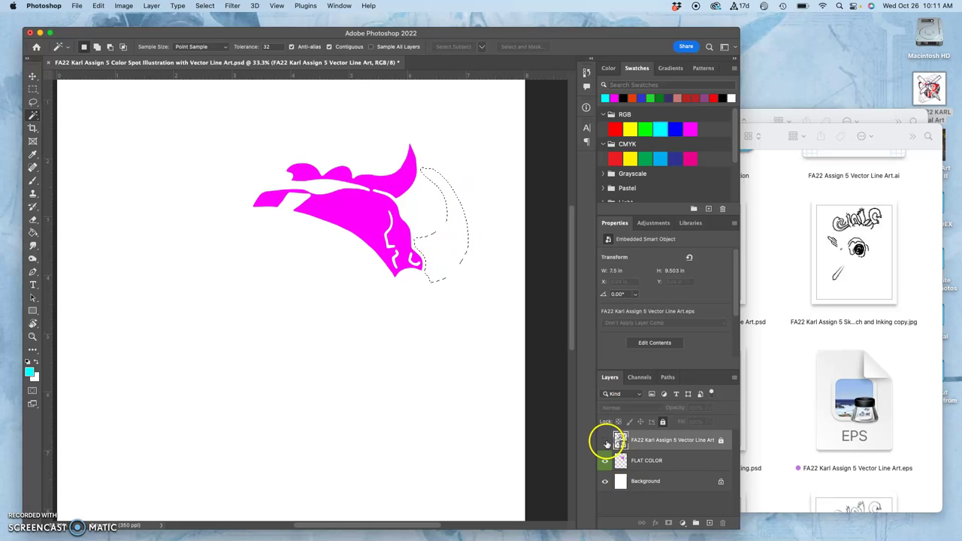
click(606, 440)
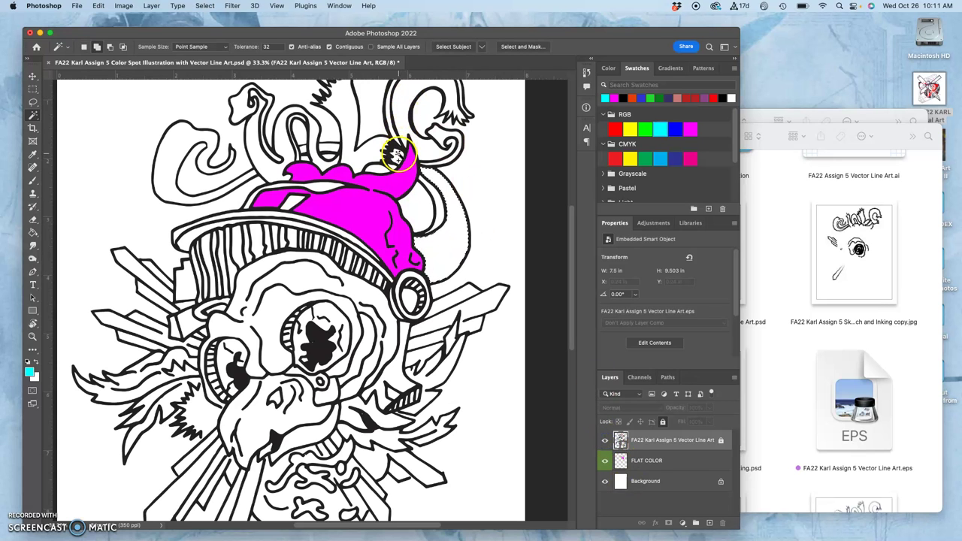
shift+click(316, 150)
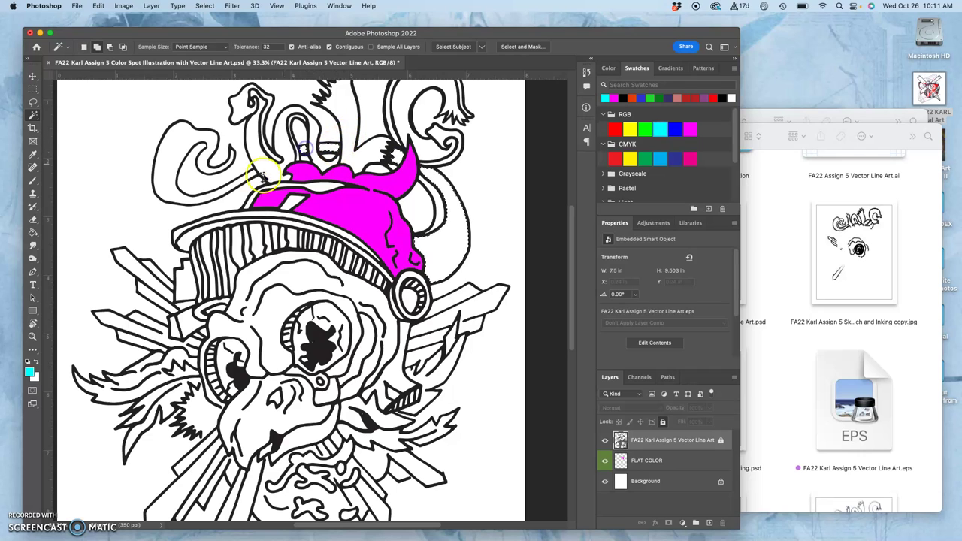
shift+click(188, 199)
shift+click(391, 217)
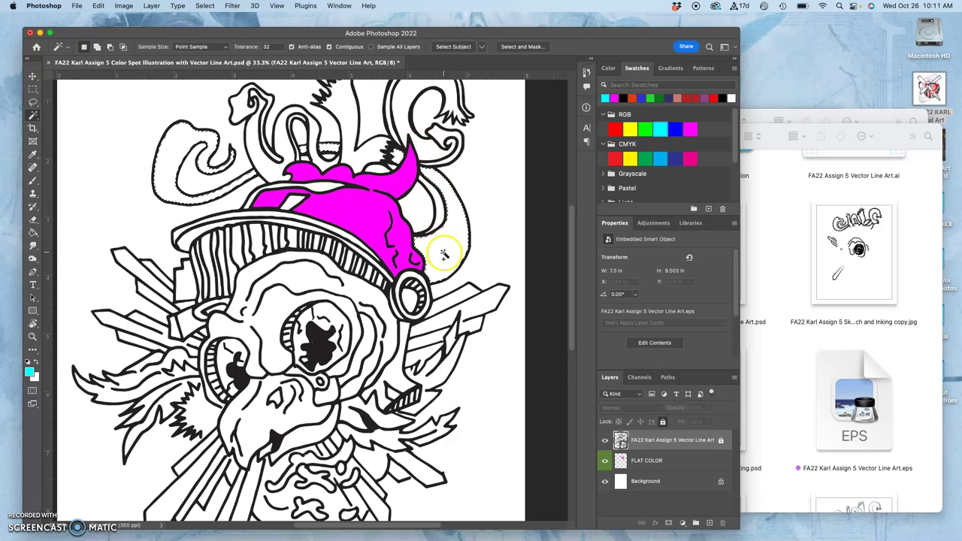
click(605, 441)
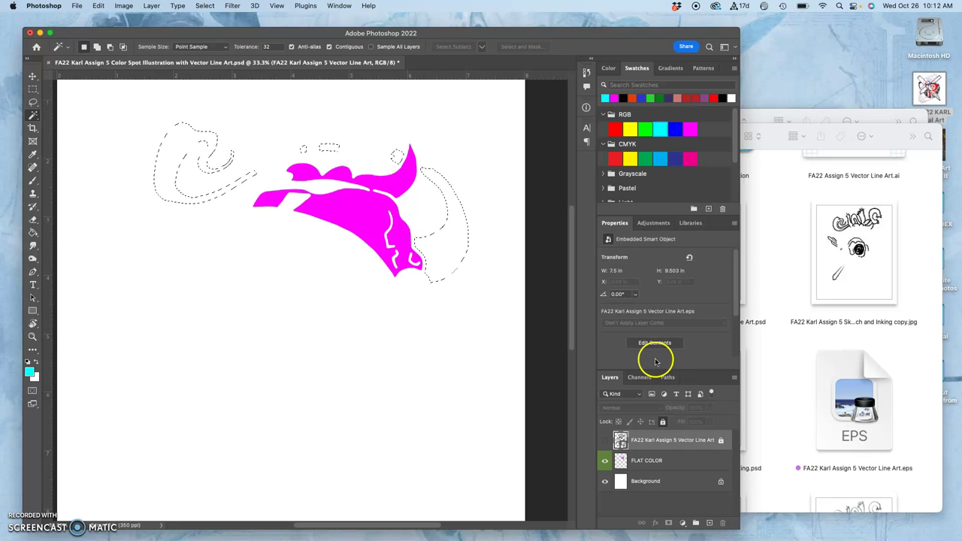
click(605, 441)
Fill the selected swirl areas with cyan on FLAT COLOR and check the result
click(644, 459)
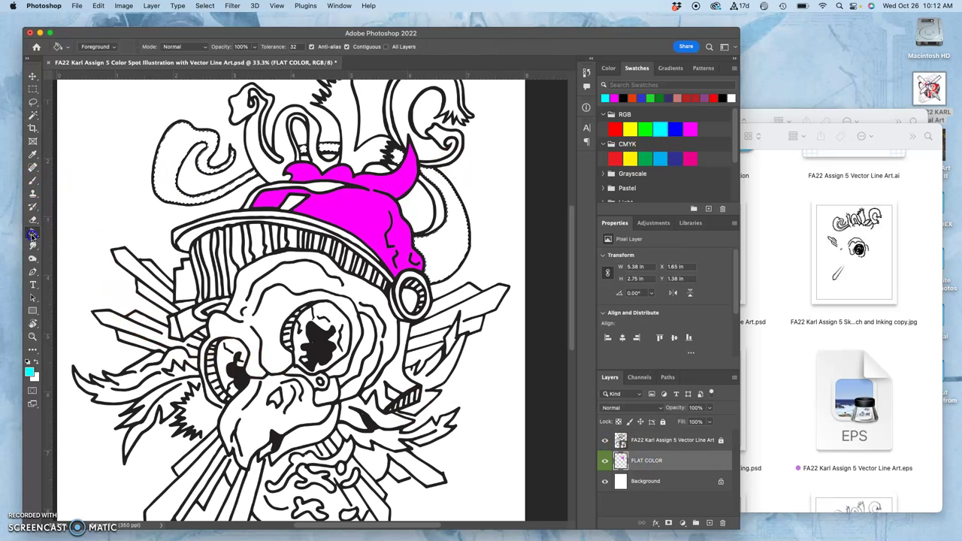
click(244, 151)
click(172, 160)
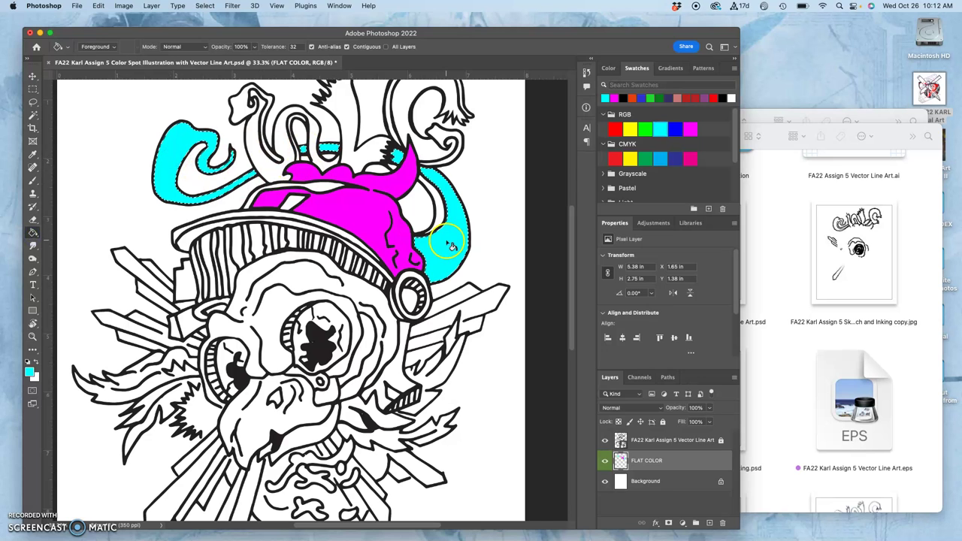
click(604, 440)
click(604, 440)
Choose green and Magic Wand-select the spiky letter shapes across the top of the line art
scroll(438, 308, up, 3)
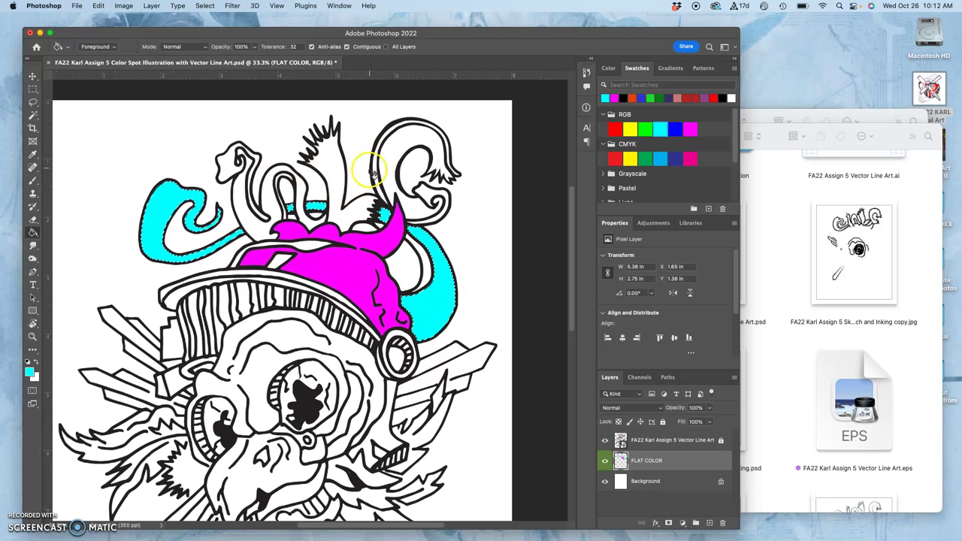
click(646, 126)
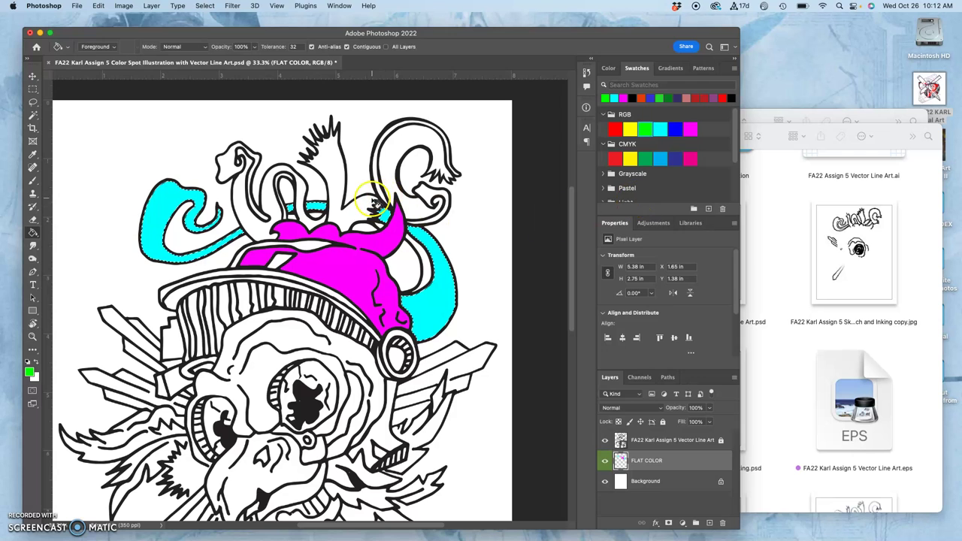
click(638, 440)
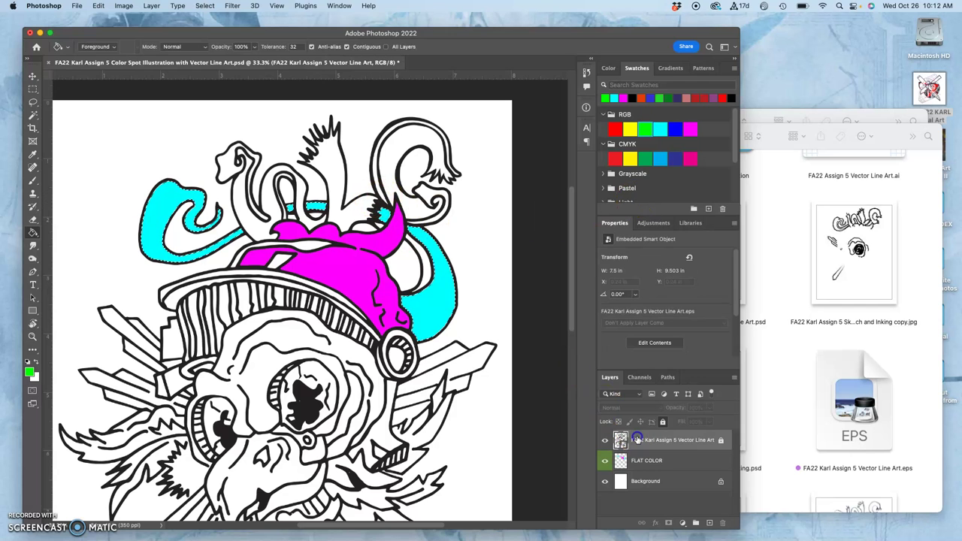
click(33, 115)
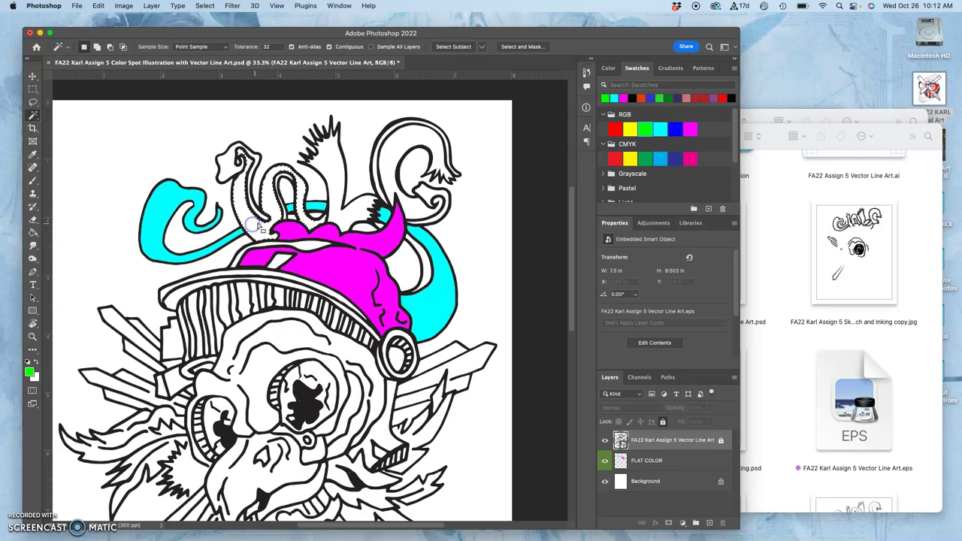
click(338, 166)
shift+click(389, 155)
shift+click(429, 196)
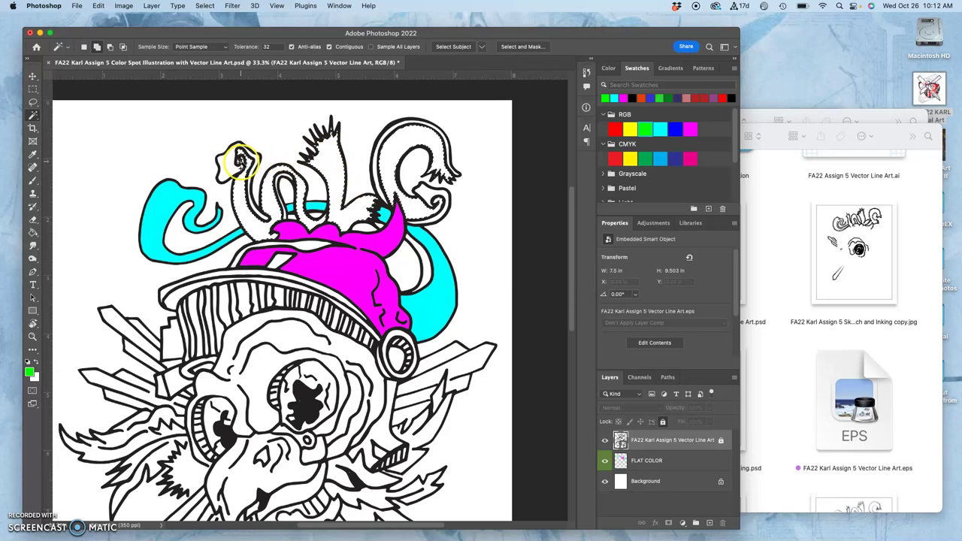
shift+click(239, 160)
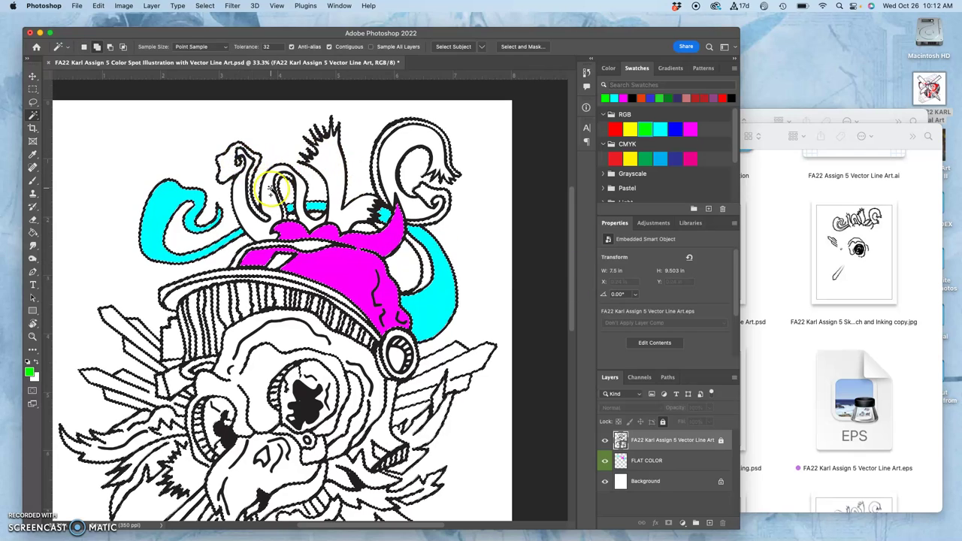
key(super+plus)
key(super+plus)
key(super+plus)
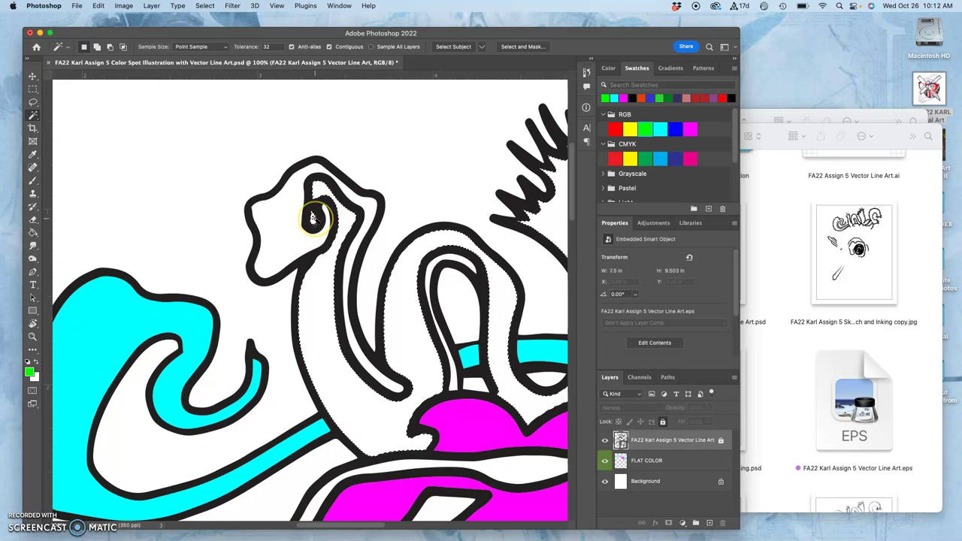
key(super+minus)
key(super+minus)
key(super+minus)
scroll(315, 220, down, 3)
scroll(315, 220, right, 3)
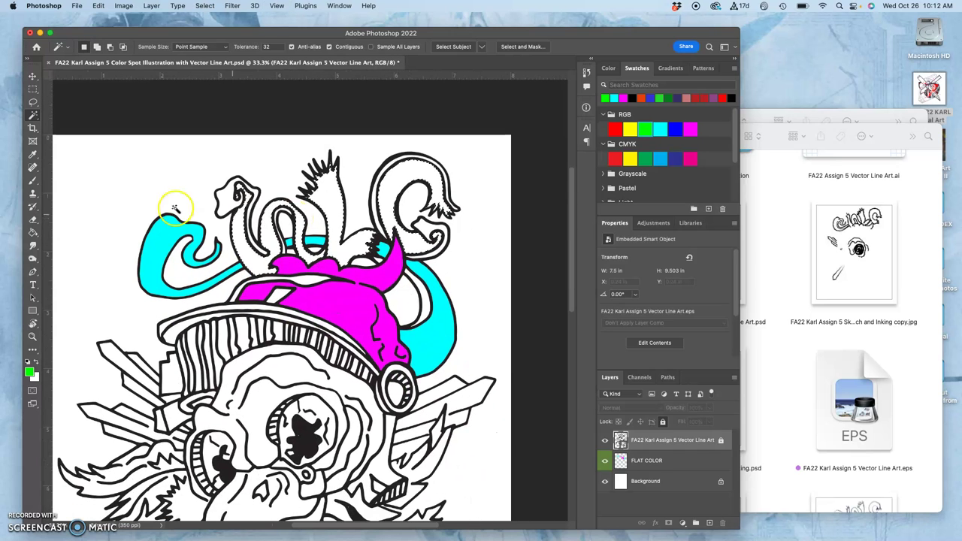
Fill the letter selection with green on FLAT COLOR and check it without the line art
click(32, 232)
click(645, 460)
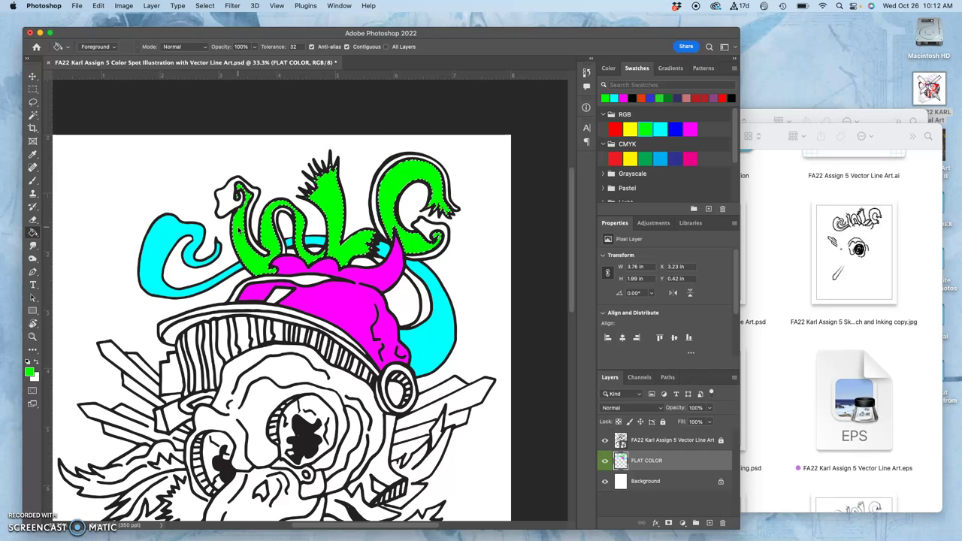
scroll(241, 230, down, 2)
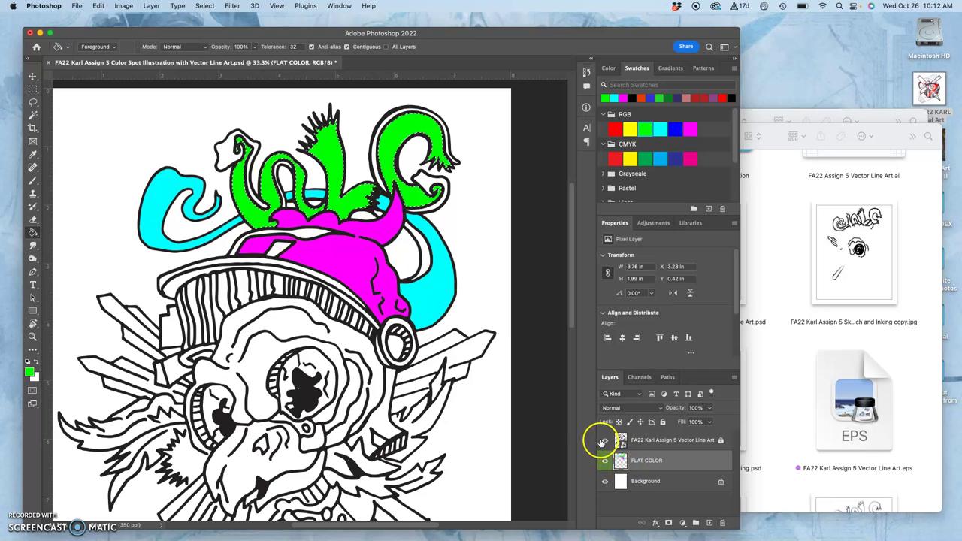
click(604, 440)
click(604, 440)
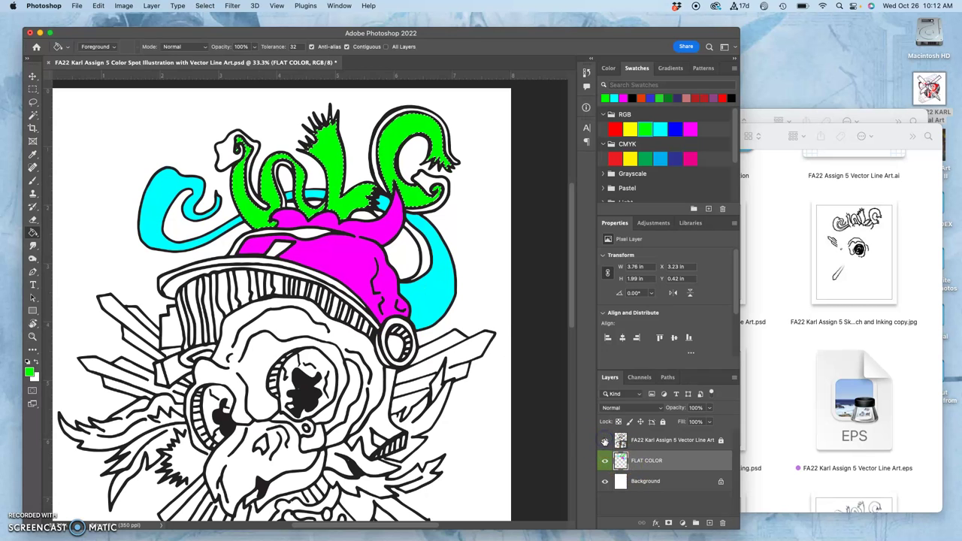
click(455, 256)
Choose yellow, then Magic Wand-select the snake head, letter strip and right swirl's white area on the line art
click(638, 128)
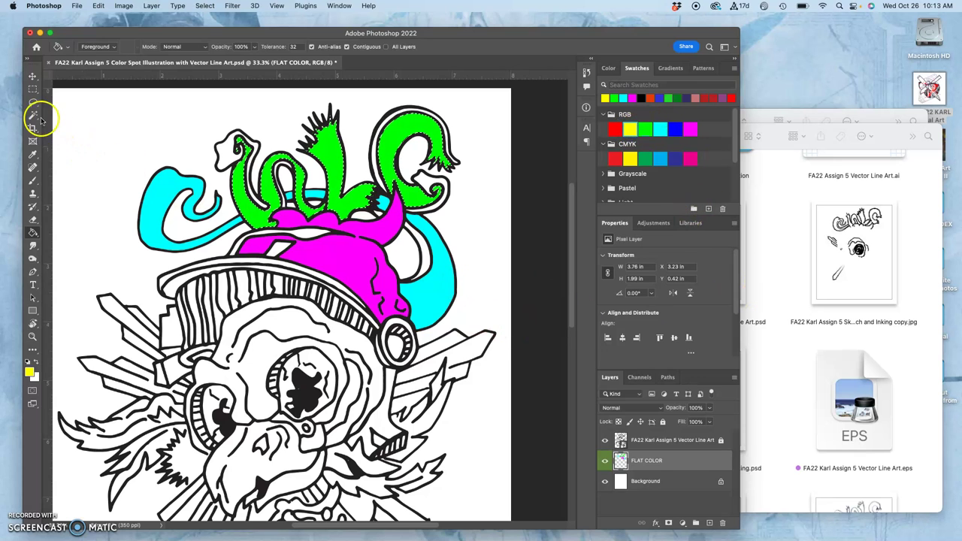
click(32, 114)
click(648, 444)
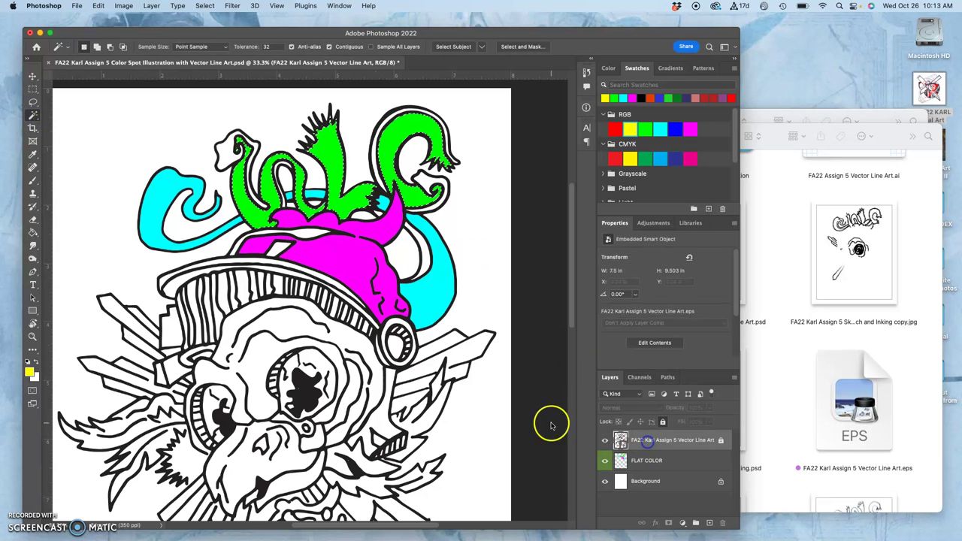
click(226, 152)
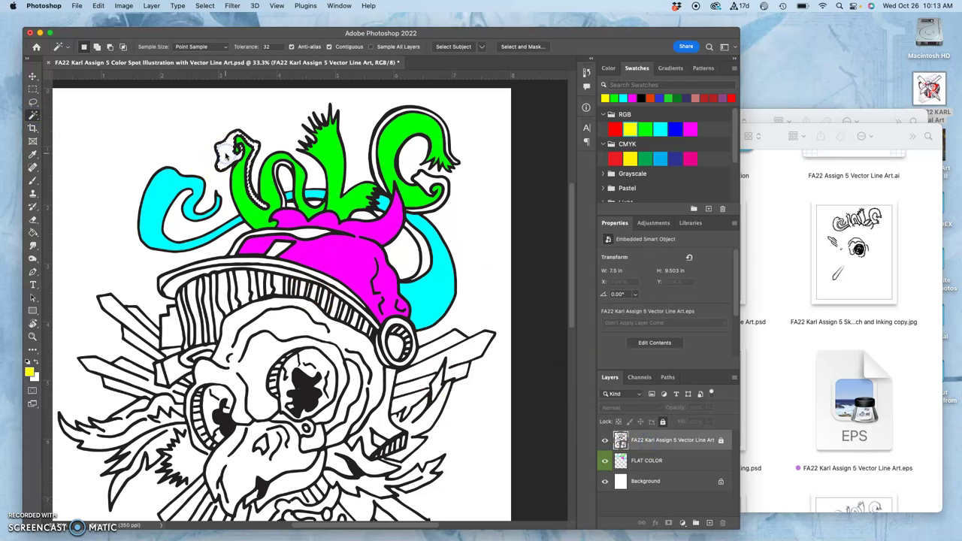
shift+click(324, 171)
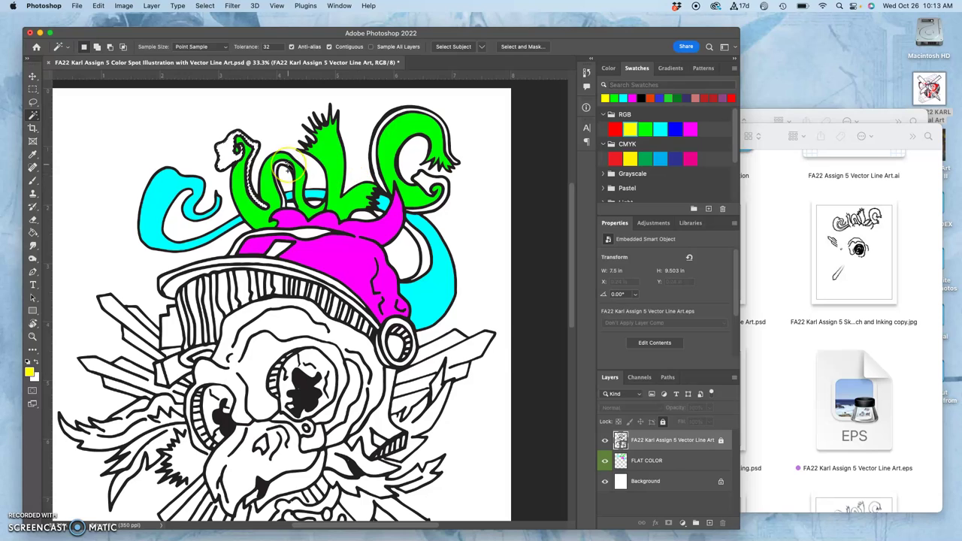
scroll(285, 170, up, 5)
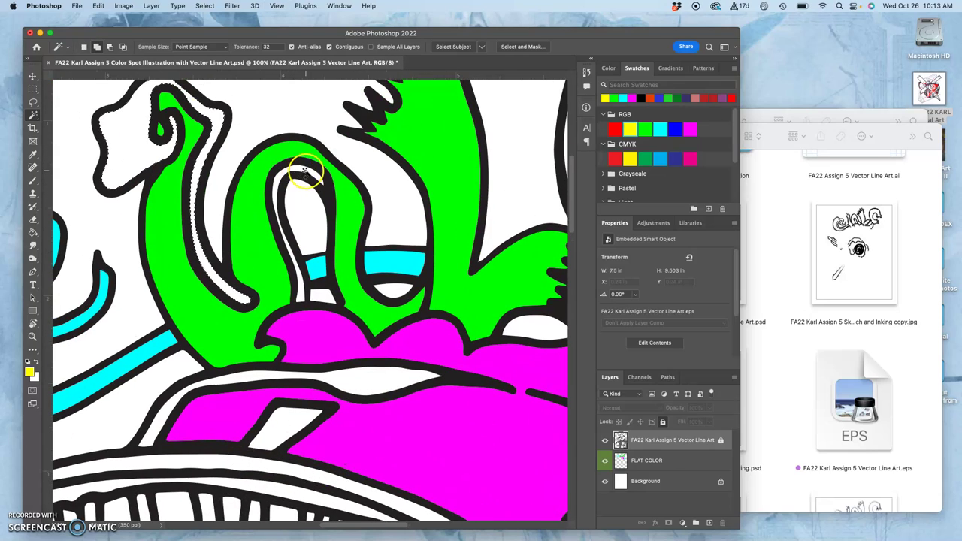
scroll(305, 172, right, 5)
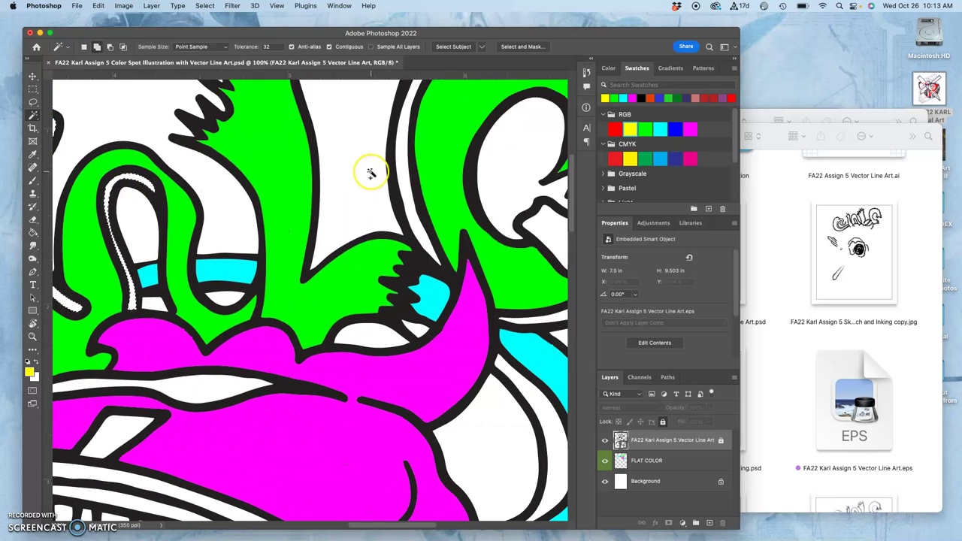
scroll(402, 167, right, 5)
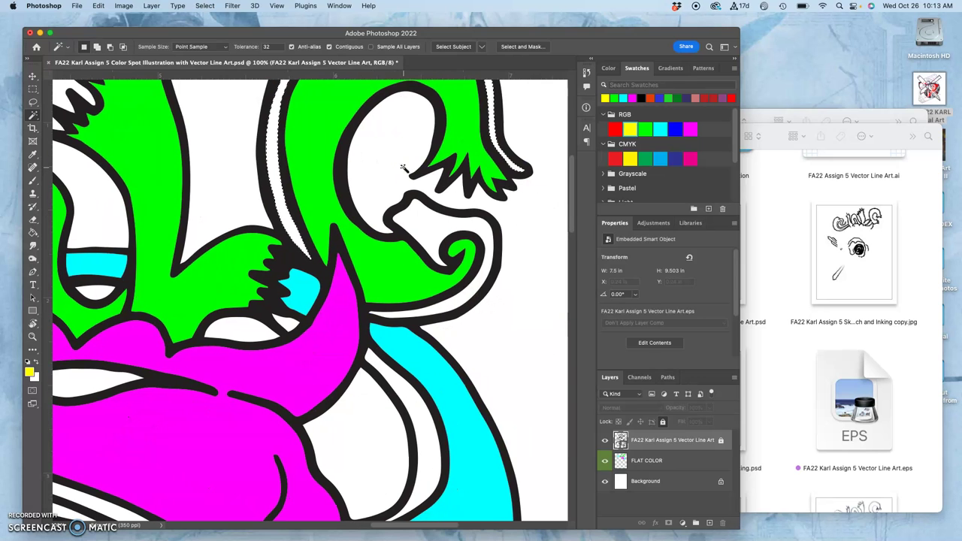
shift+click(485, 235)
key(super+minus)
key(super+minus)
key(super+minus)
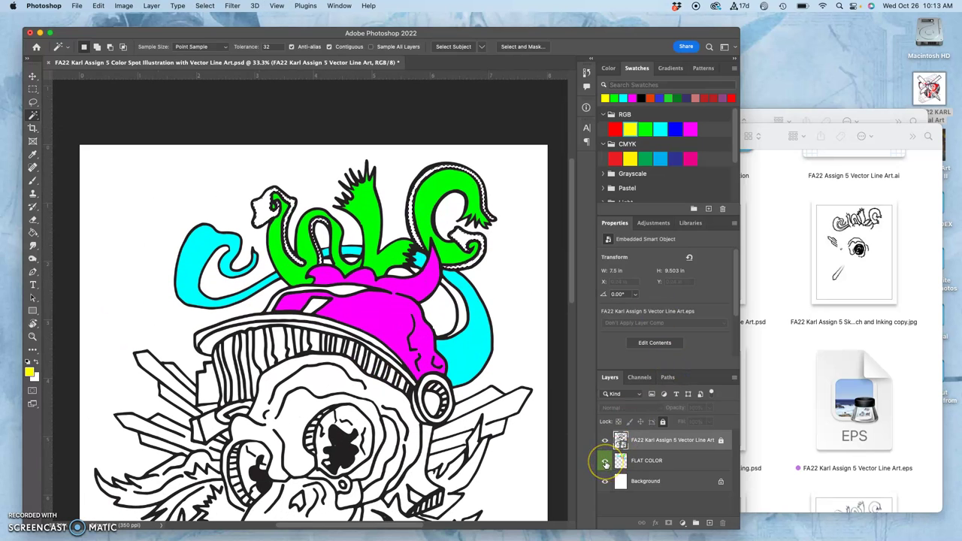
Fill the selected snake head and letter outline bands with yellow on FLAT COLOR
click(637, 461)
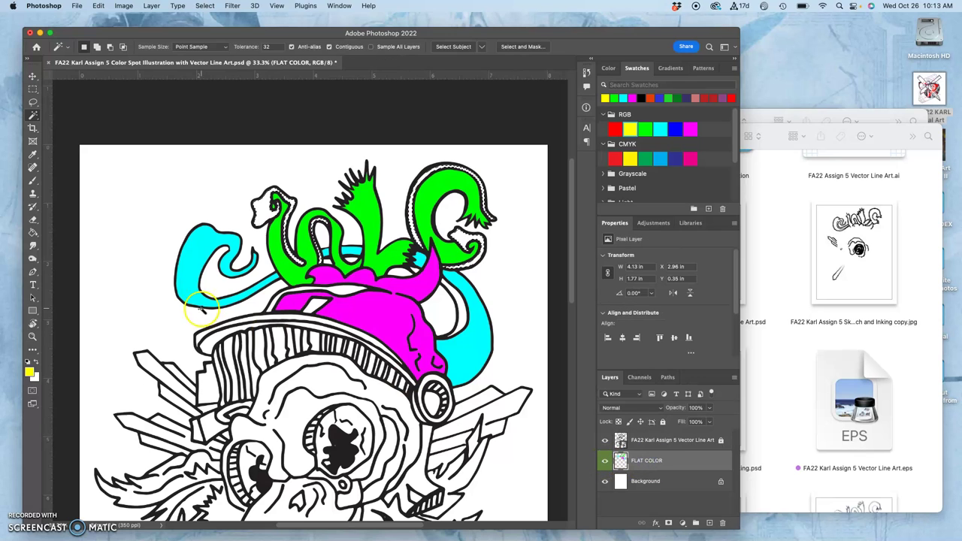
click(33, 232)
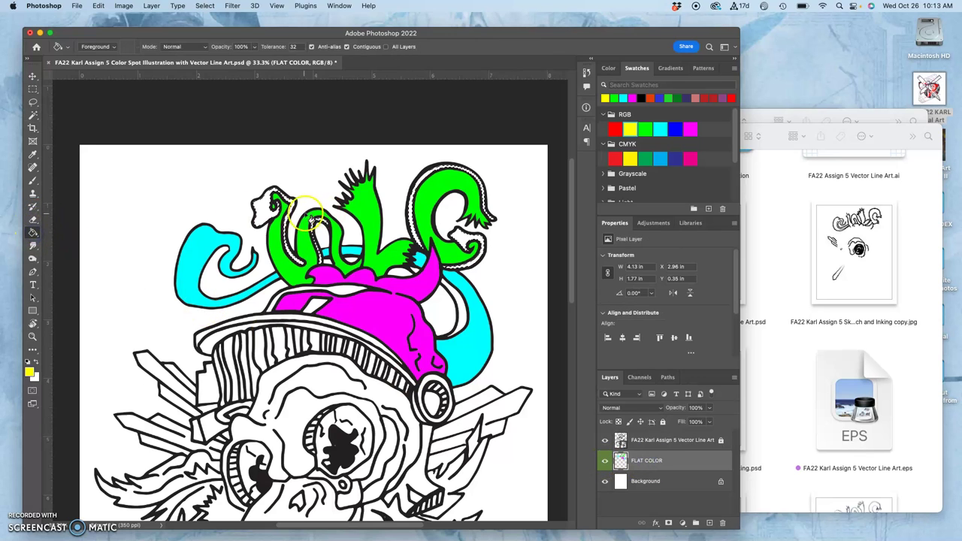
click(301, 218)
click(263, 205)
click(259, 304)
scroll(259, 304, down, 3)
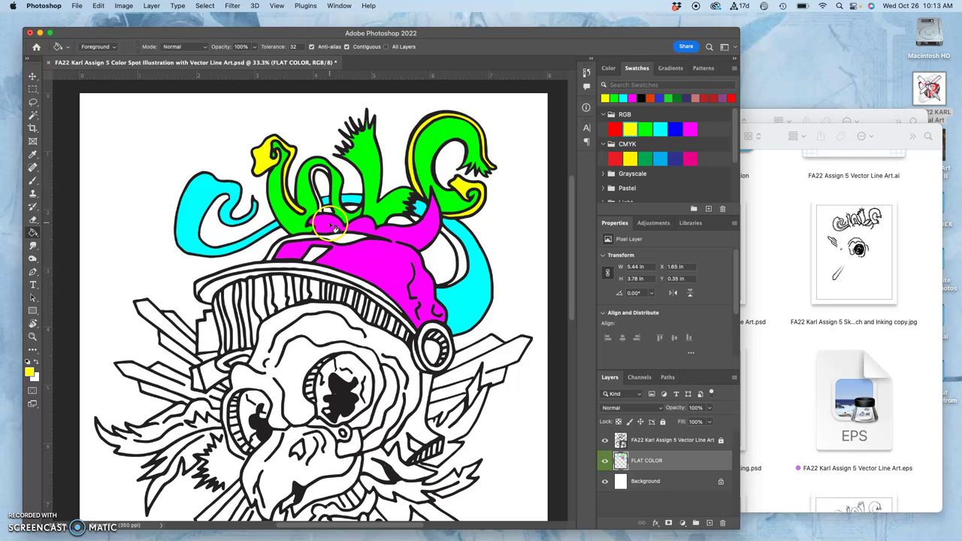
Hide the Vector Line Art layer and zoom to 100% on the colour fills
click(605, 440)
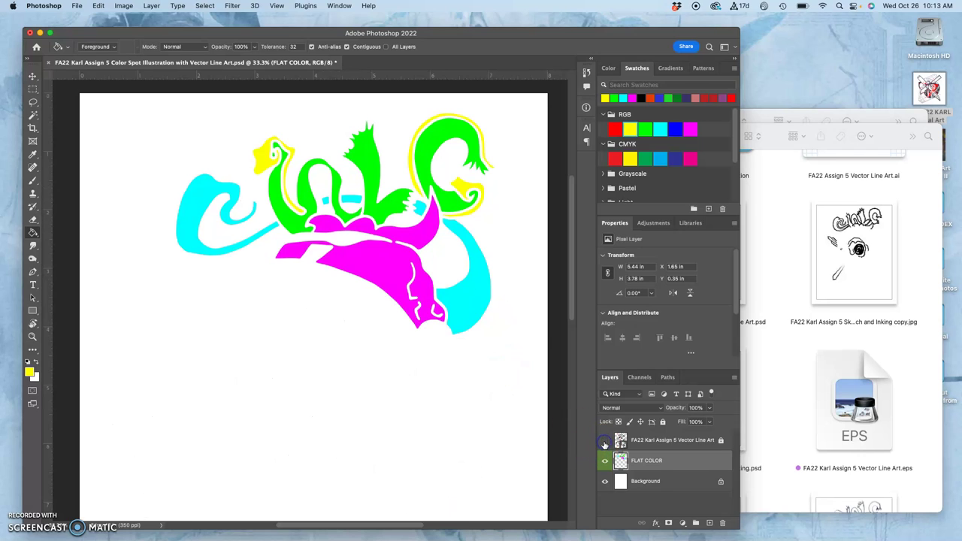
click(423, 306)
key(super+1)
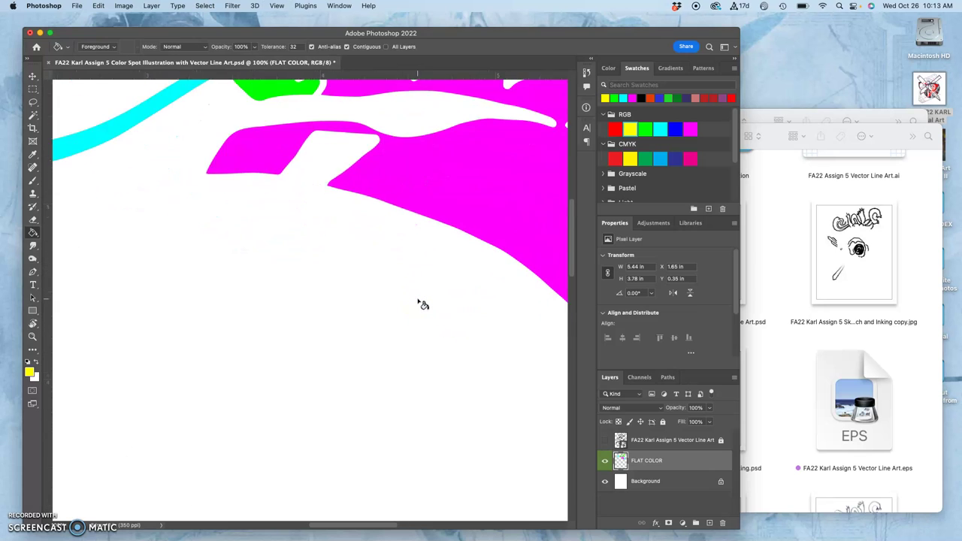
scroll(423, 306, up, 5)
Undo to restore the line art, make it the active layer, and find the Magic Wand and Paint Bucket
click(306, 171)
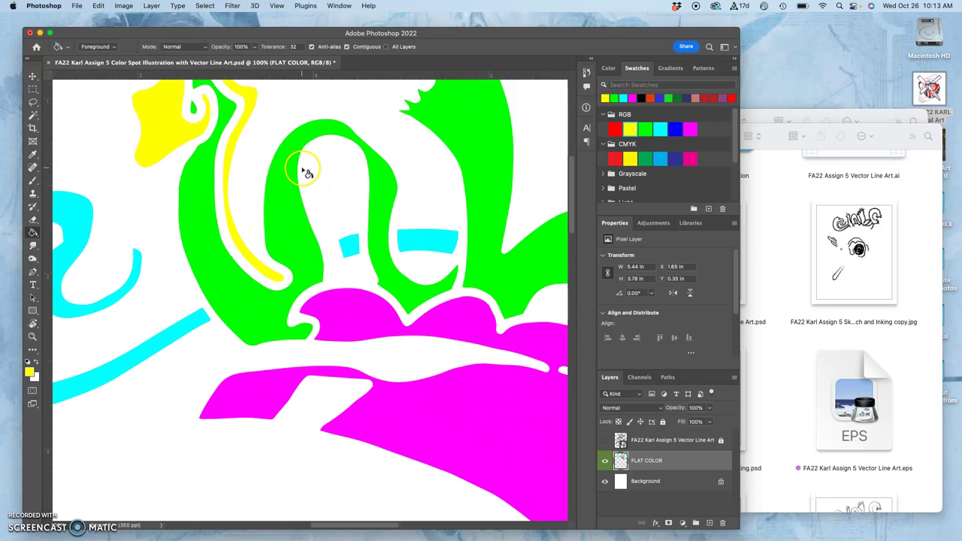
key(super+z)
click(309, 165)
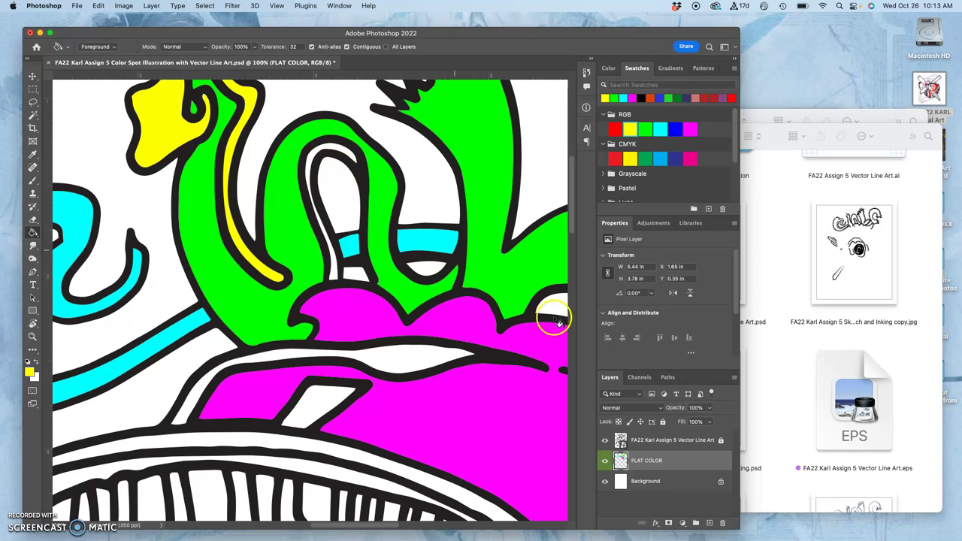
click(643, 440)
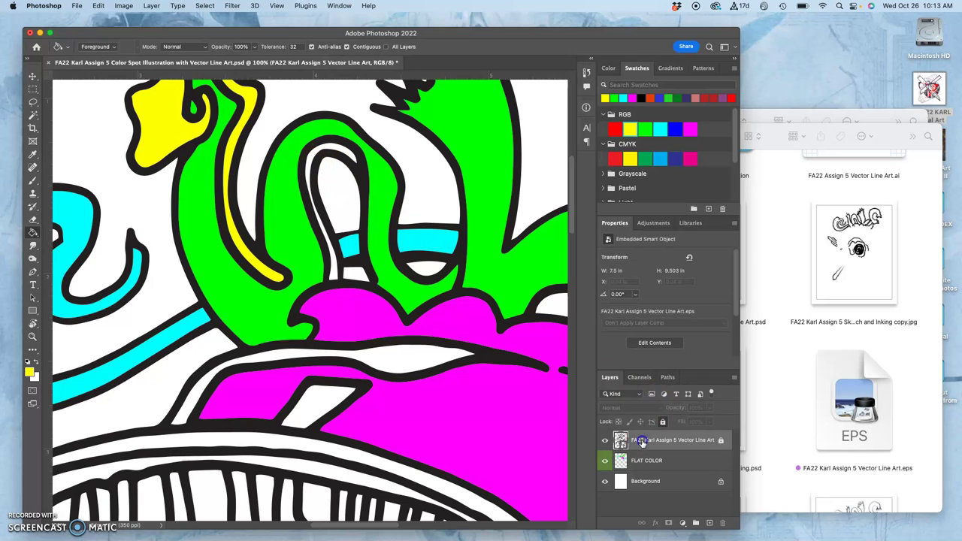
click(34, 116)
right_click(35, 117)
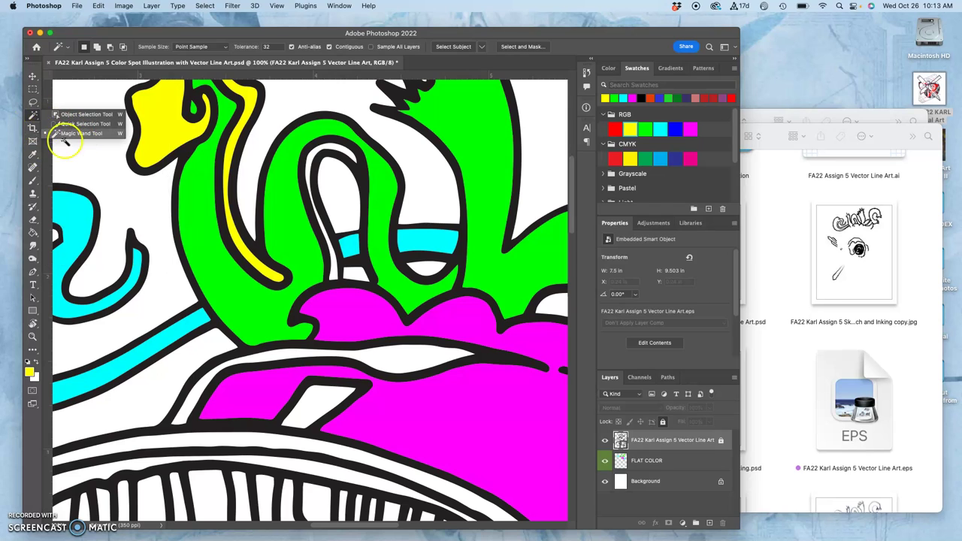
click(32, 233)
click(32, 233)
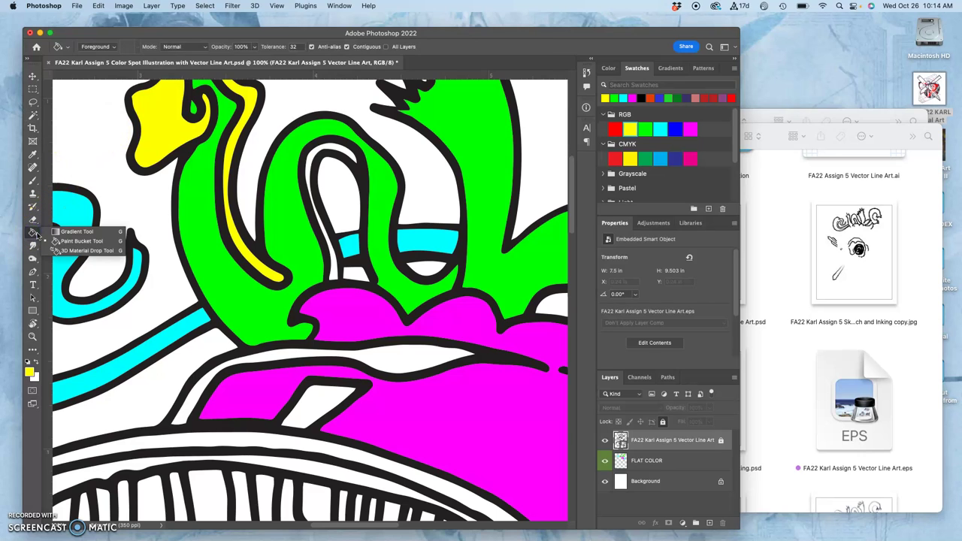
click(96, 241)
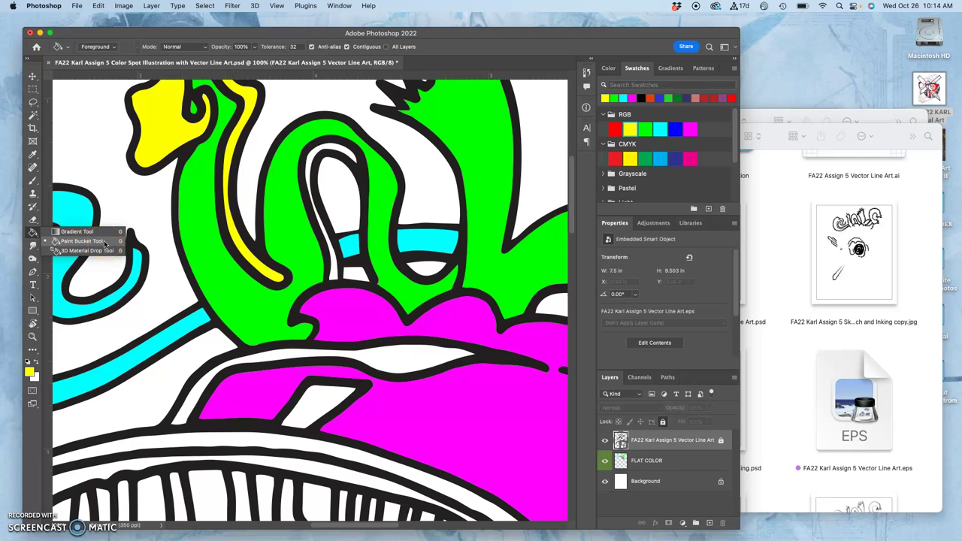
click(133, 218)
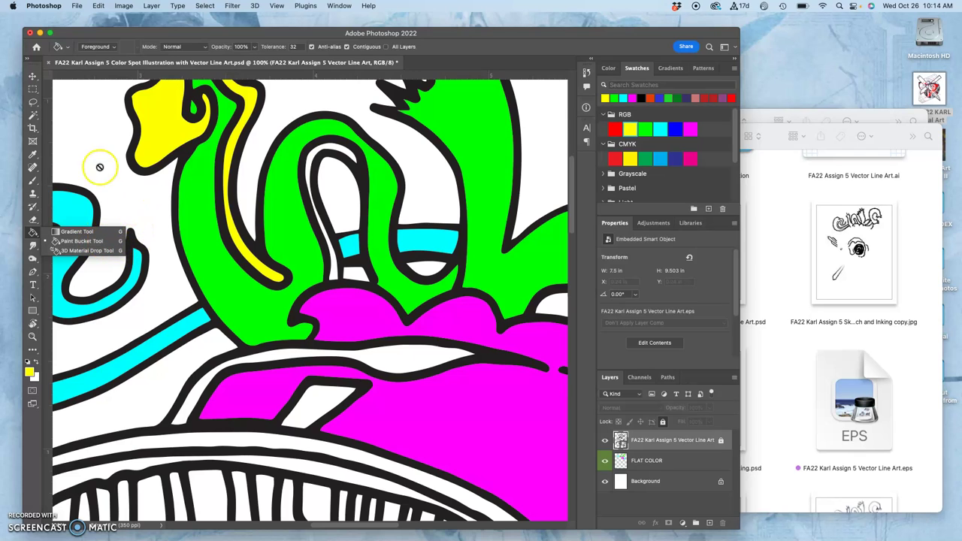
click(32, 78)
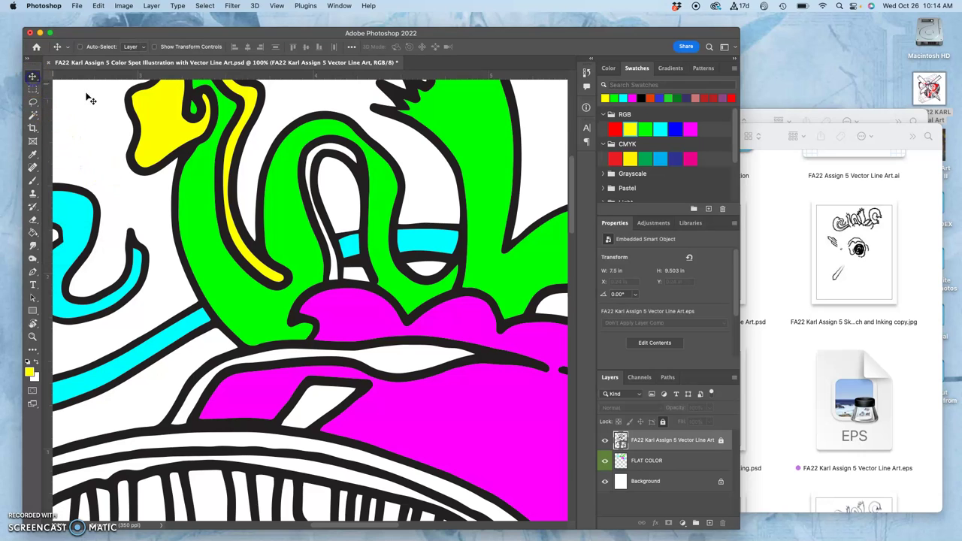
Magic Wand the white strand inside the green loop and fill it yellow on FLAT COLOR
key(w)
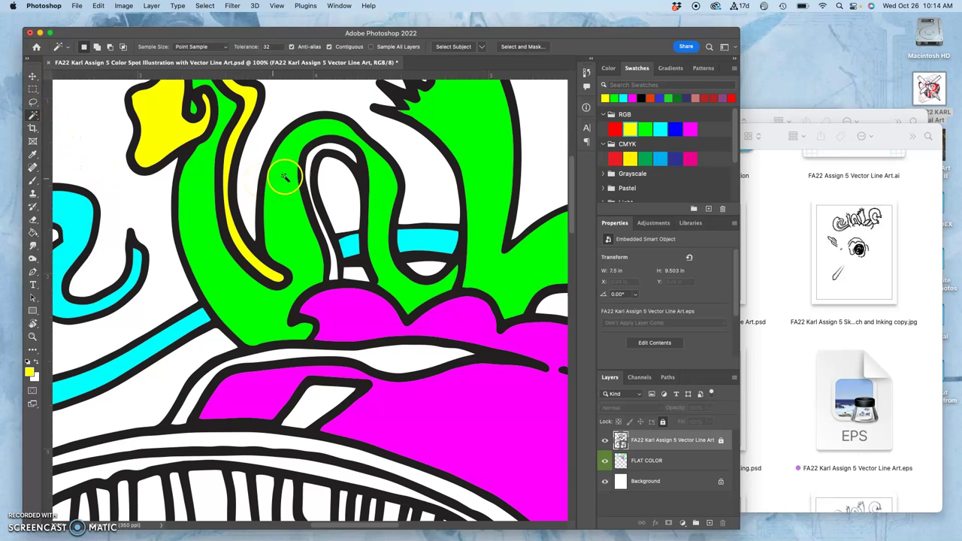
click(314, 155)
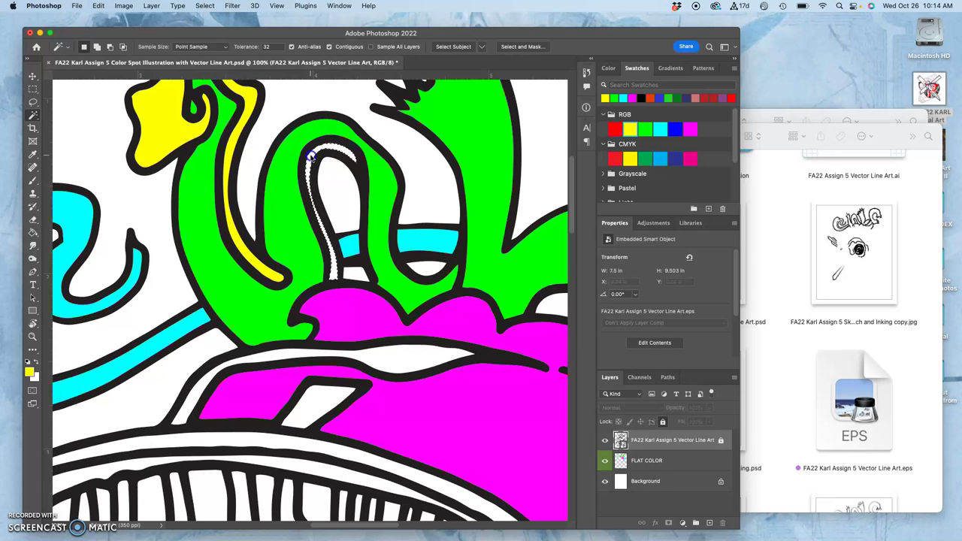
key(g)
click(659, 467)
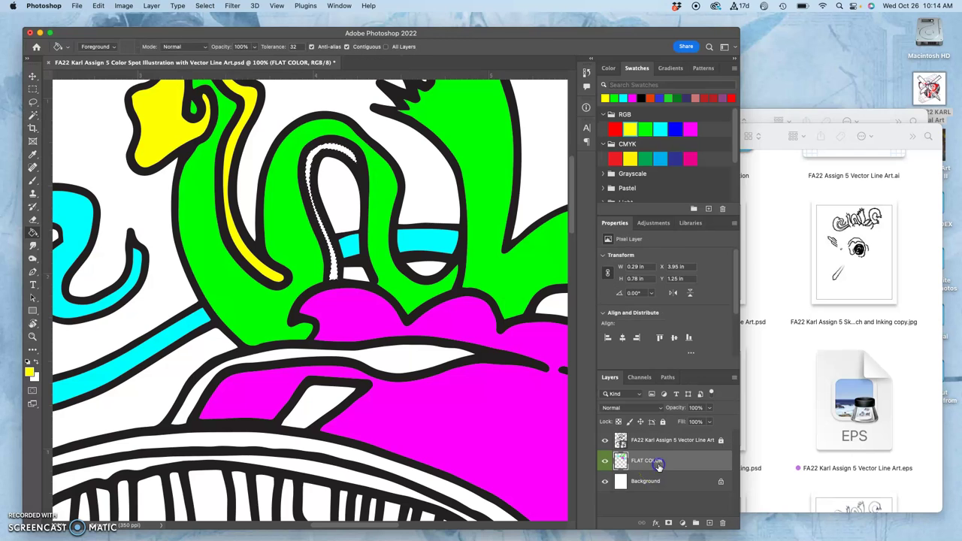
click(309, 164)
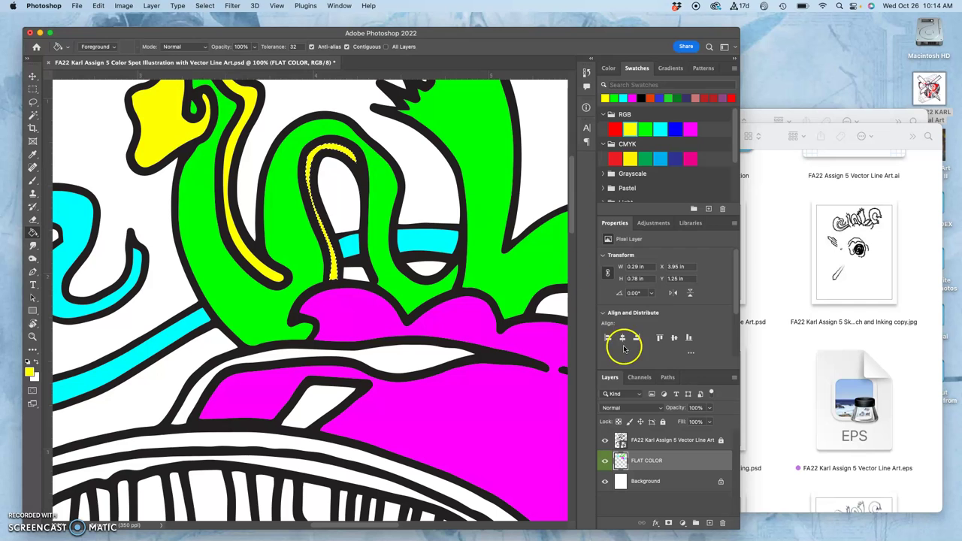
Hide and reshow the line art to check the yellow strand, then reselect the line-art layer
click(605, 440)
scroll(451, 367, right, 3)
scroll(451, 366, up, 2)
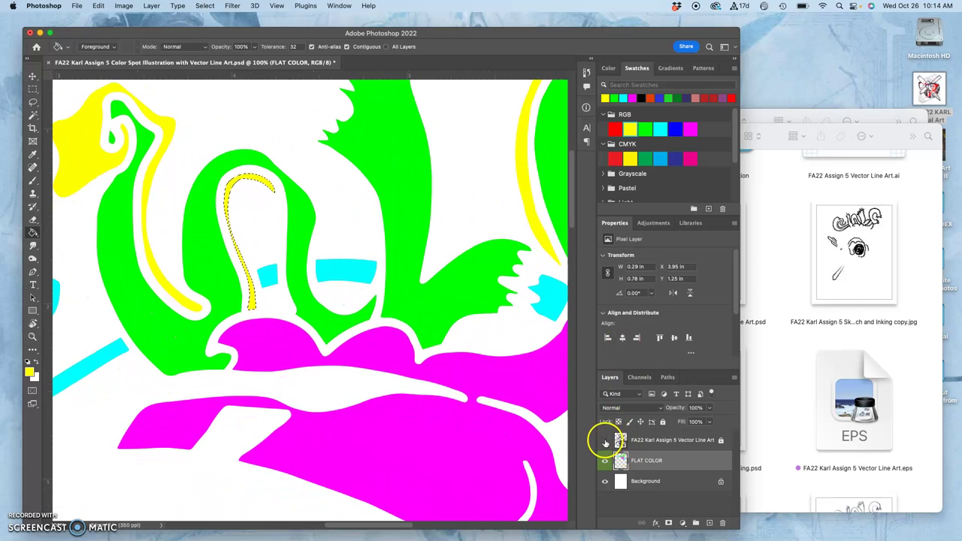
click(605, 440)
double_click(662, 440)
scroll(421, 406, down, 3)
scroll(420, 406, left, 2)
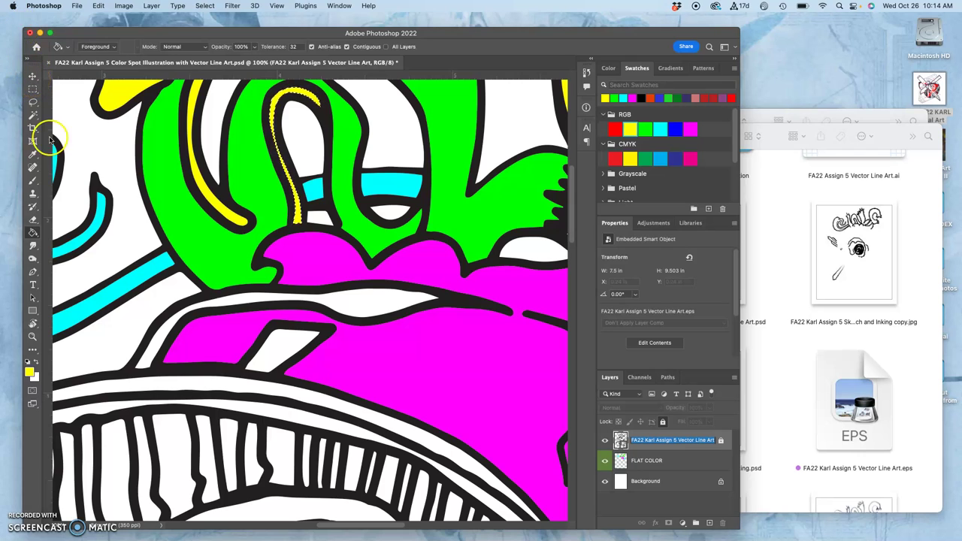
Zoom out, expand the Pastel swatch group, and choose light orange as the painting colour
key(super+minus)
key(super+minus)
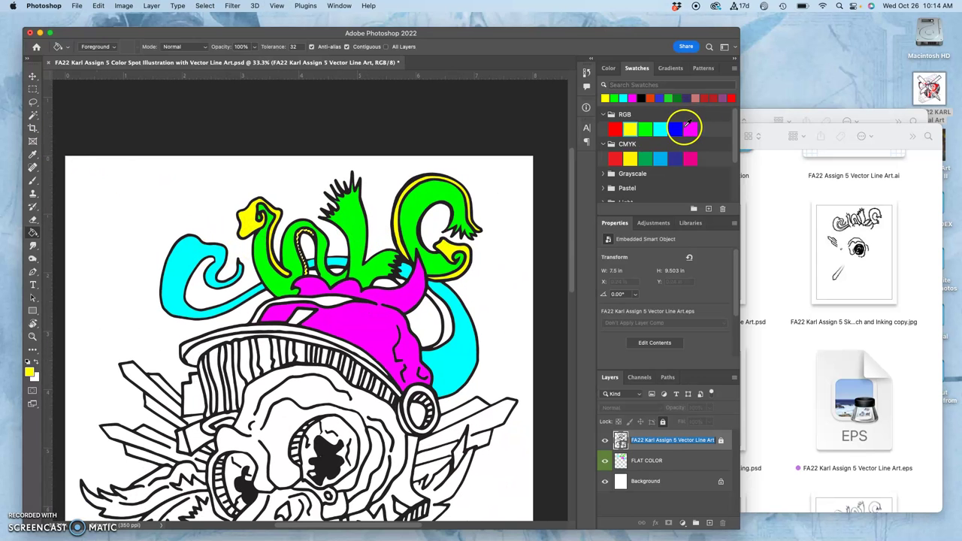
scroll(634, 167, down, 1)
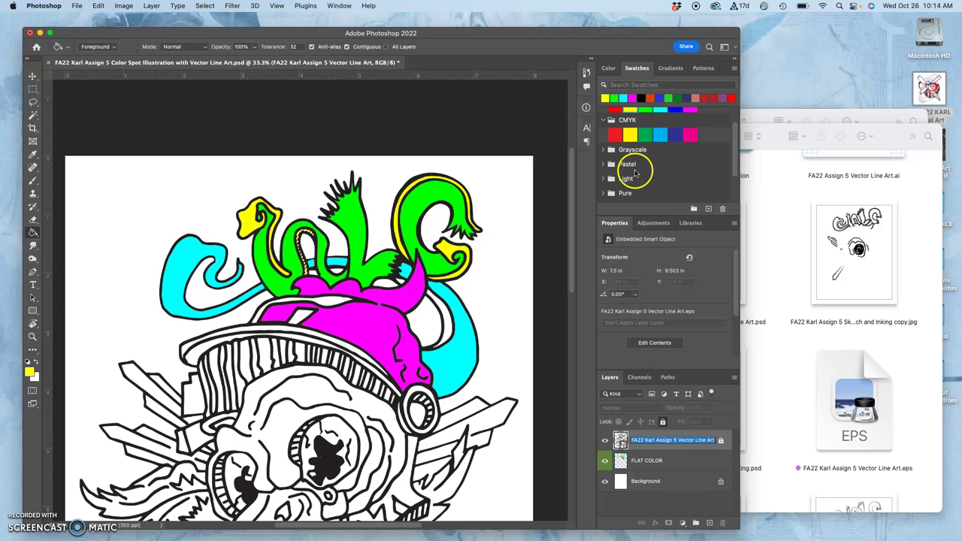
click(602, 165)
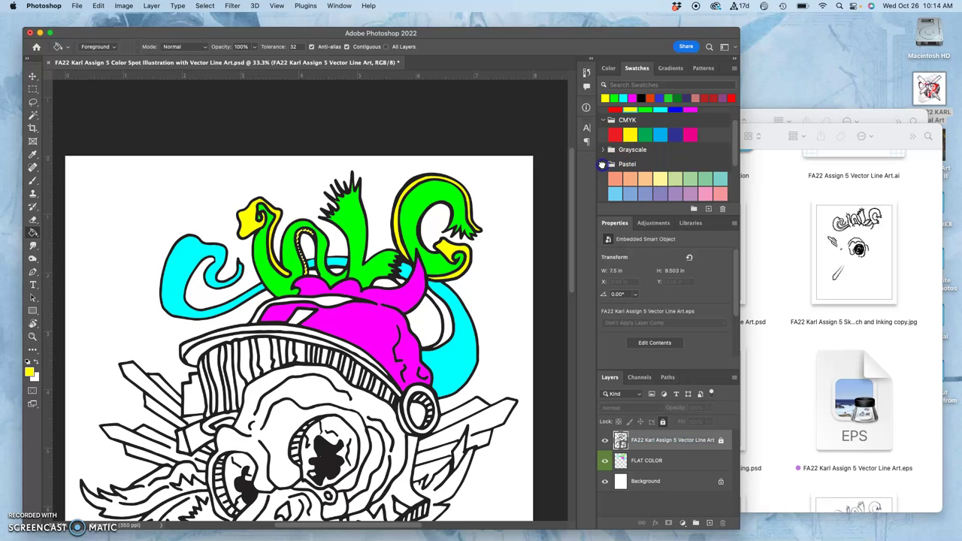
scroll(658, 172, down, 2)
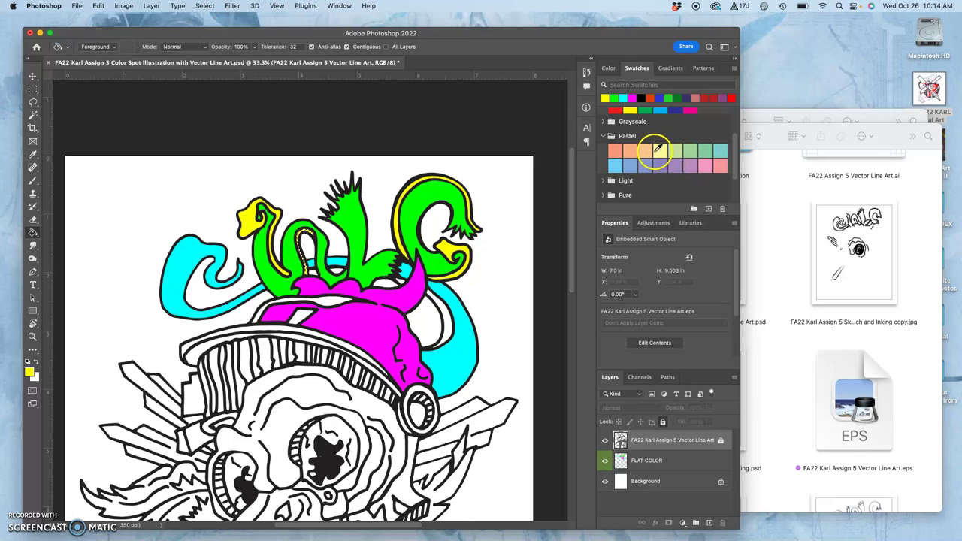
click(648, 150)
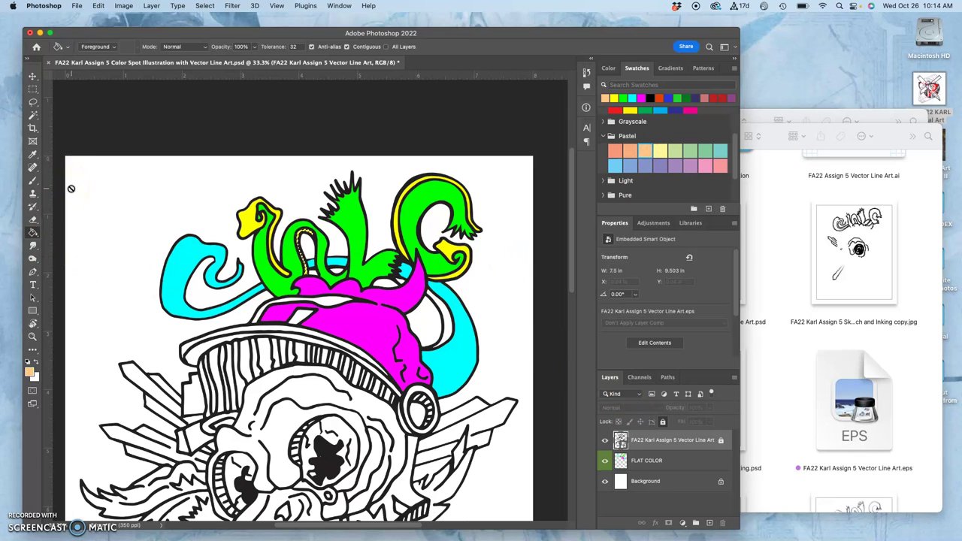
key(w)
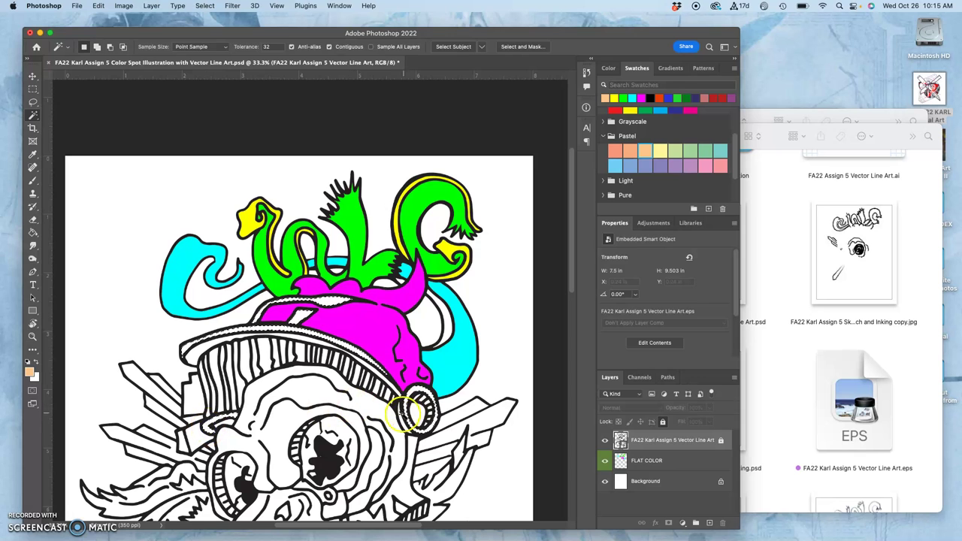
Select the white helmet band under the magenta shape and its end ring on the line art
scroll(395, 418, down, 2)
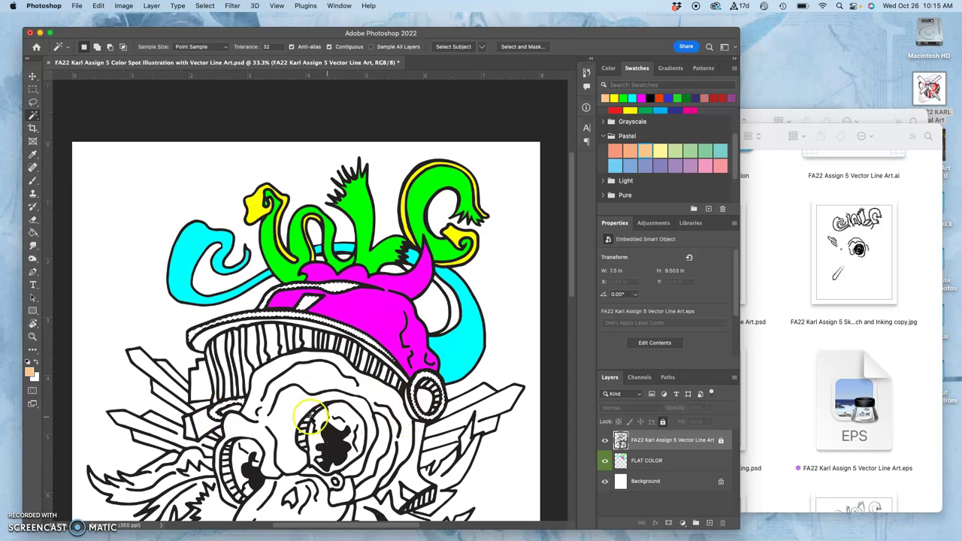
Paint Bucket the helmet band and end ring pale orange on FLAT COLOR, checking with line art hidden
click(670, 461)
key(g)
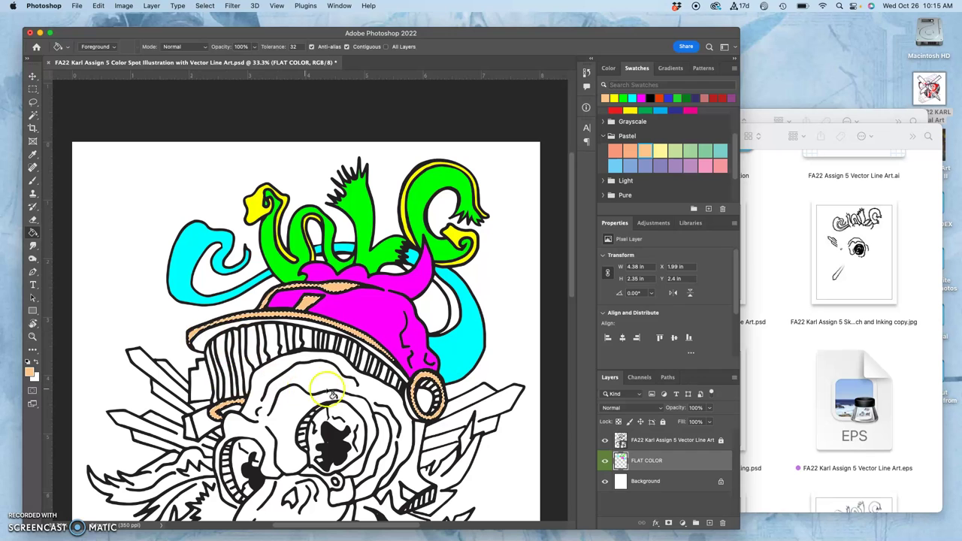
click(606, 442)
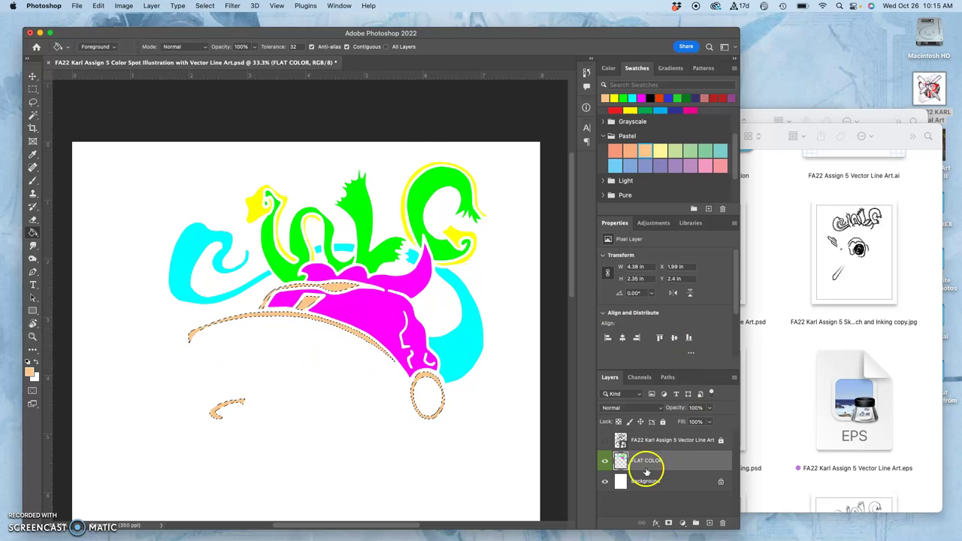
click(605, 442)
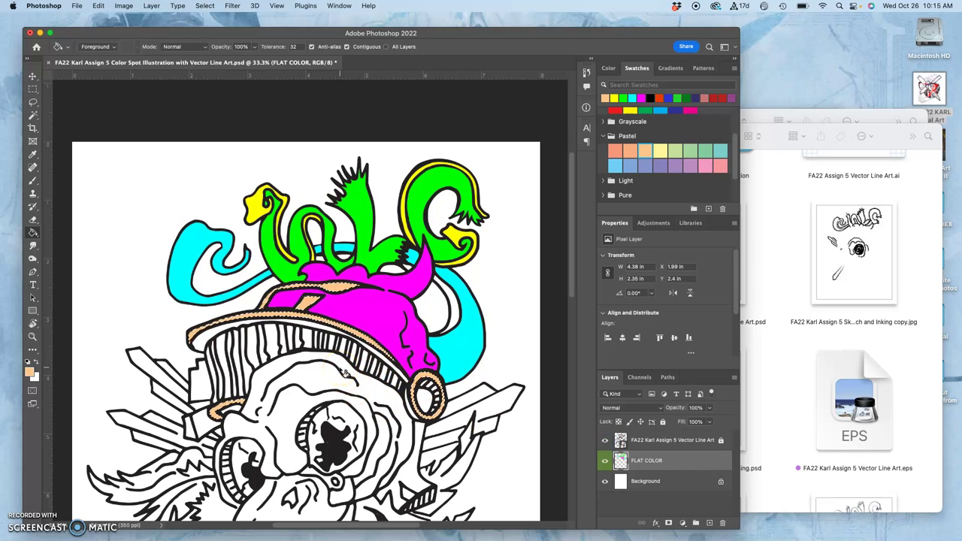
scroll(345, 372, left, 3)
scroll(345, 373, down, 3)
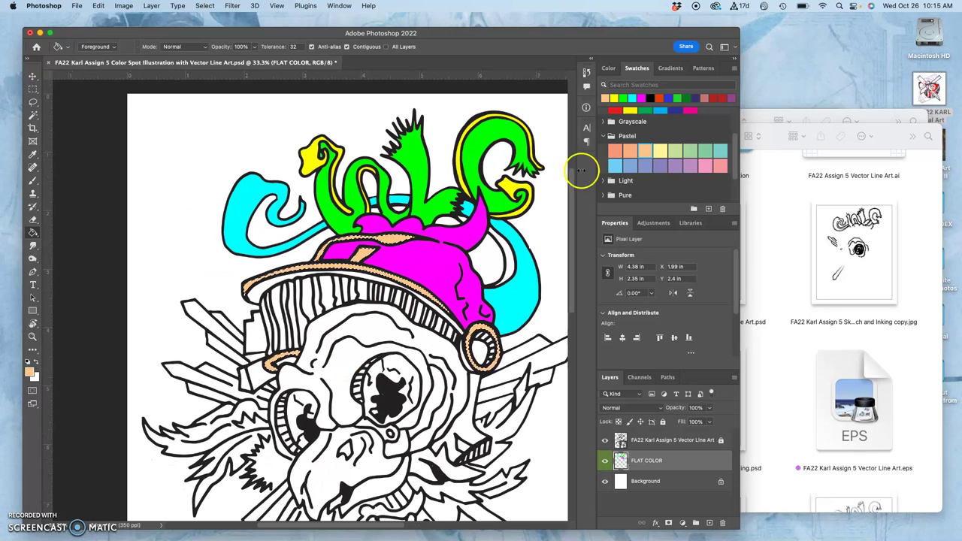
Pick lavender and Magic Wand-select the white gaps beside the magenta horn on the line art
click(696, 164)
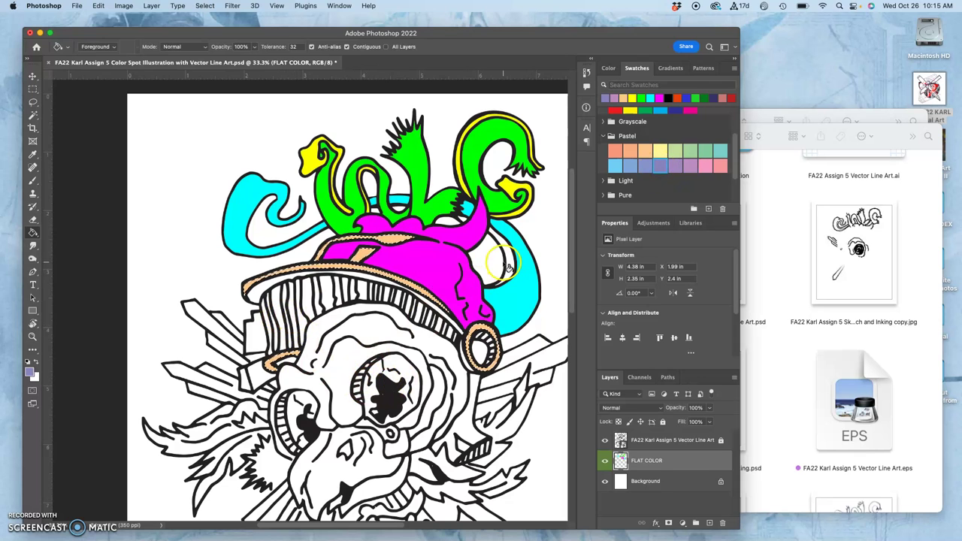
click(635, 440)
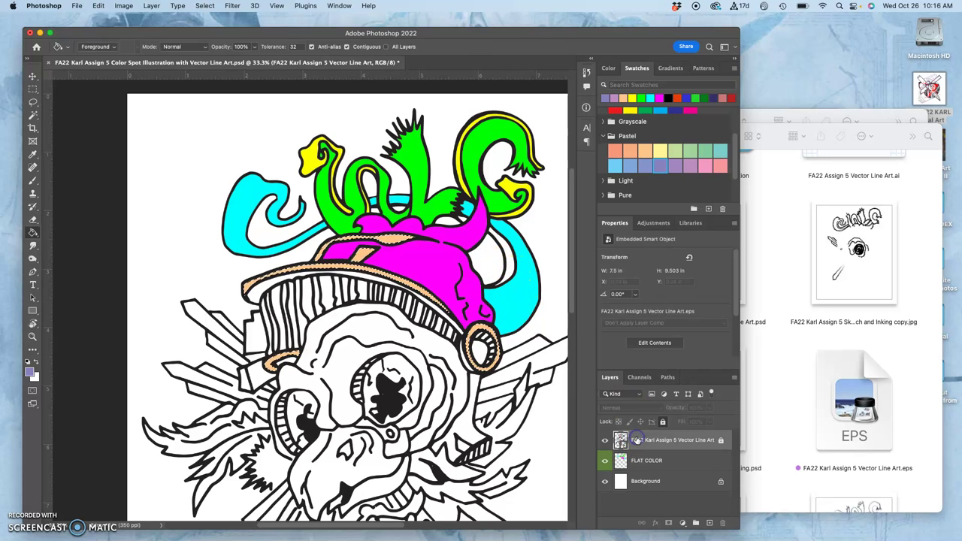
key(w)
click(509, 263)
key(shift)
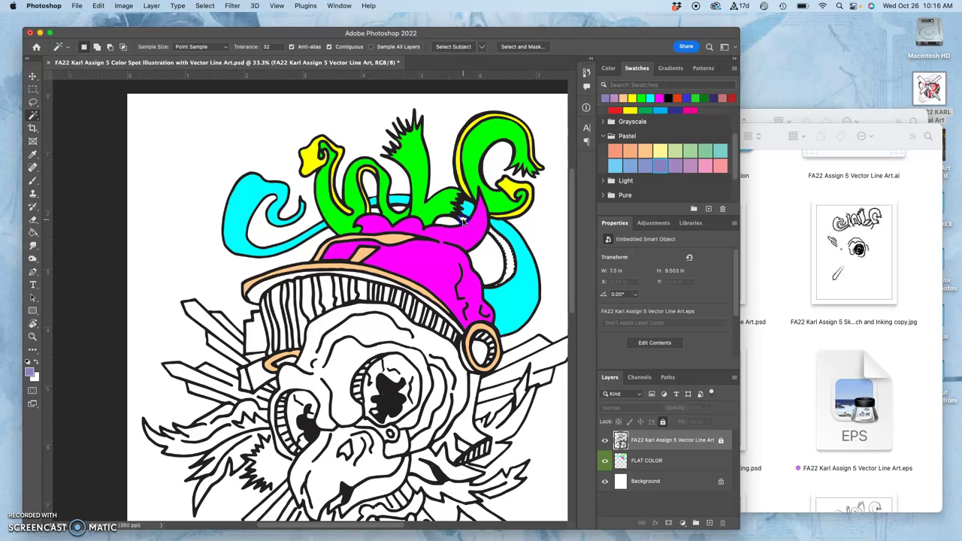
click(470, 233)
click(510, 258)
Fill the crescent lavender on FLAT COLOR, reapplying it with the line art hidden and zoomed in
click(641, 464)
key(g)
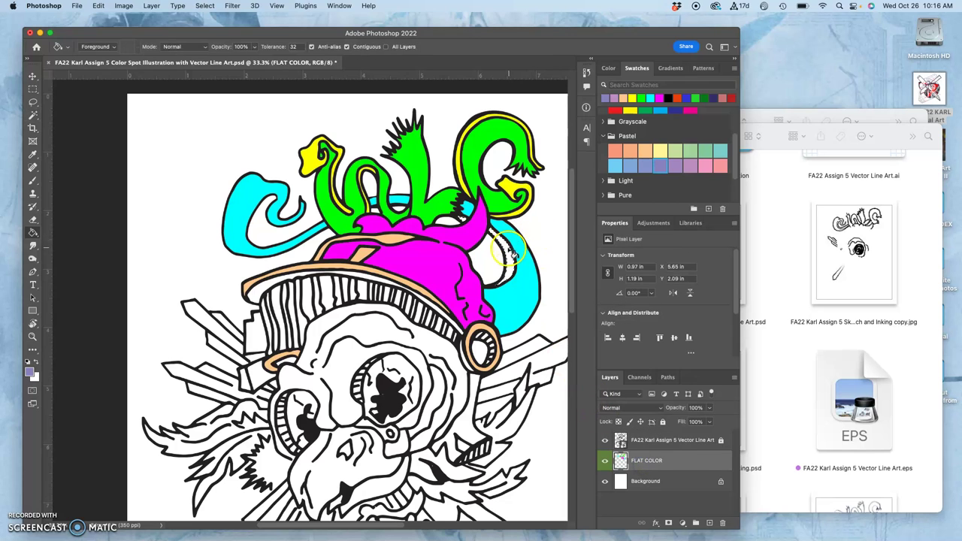
click(468, 223)
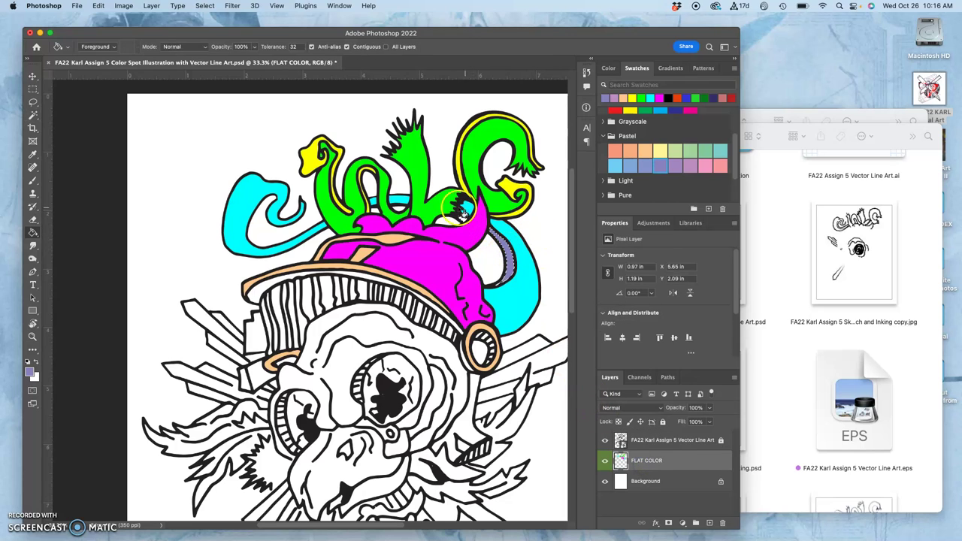
click(608, 441)
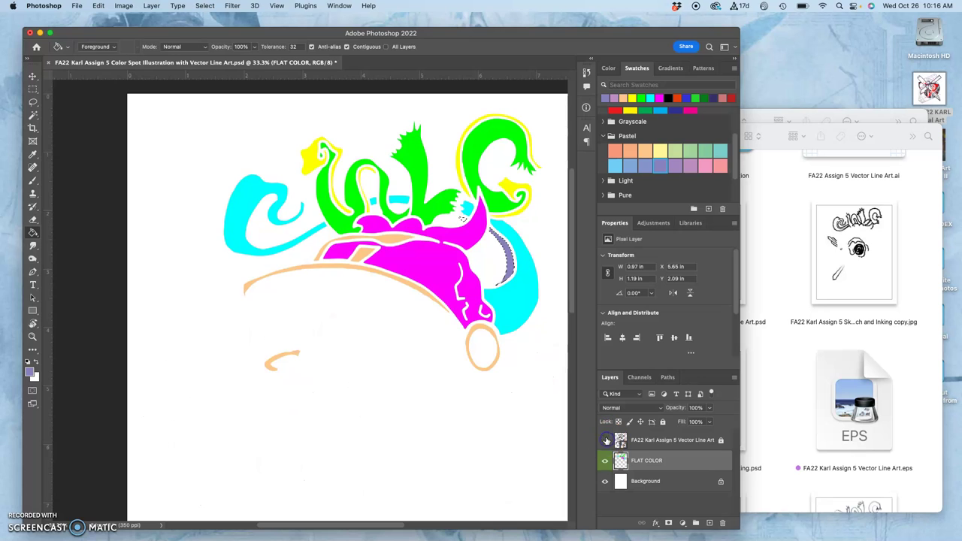
click(522, 245)
key(super+equal)
key(super+equal)
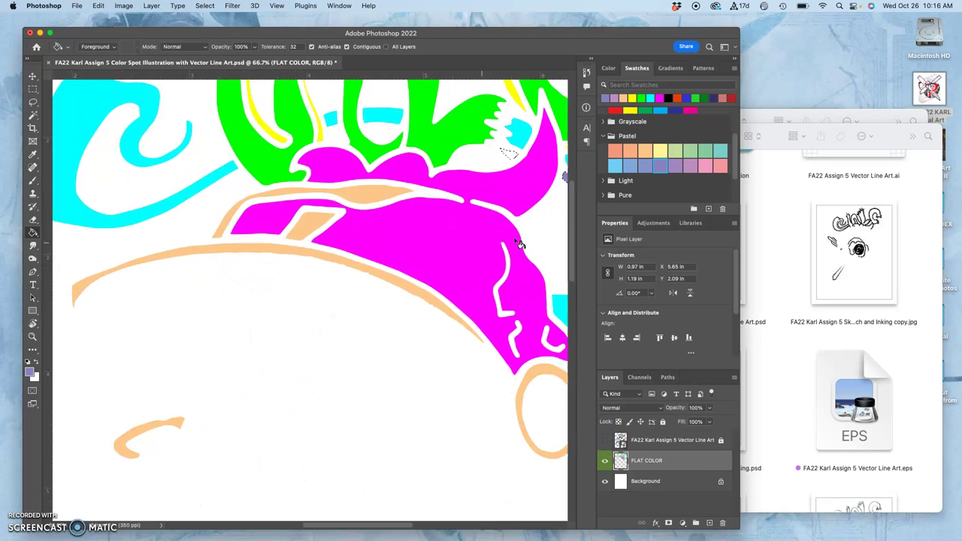
click(383, 266)
Inspect the lavender crescent up close, then zoom back out to the whole artwork
click(282, 187)
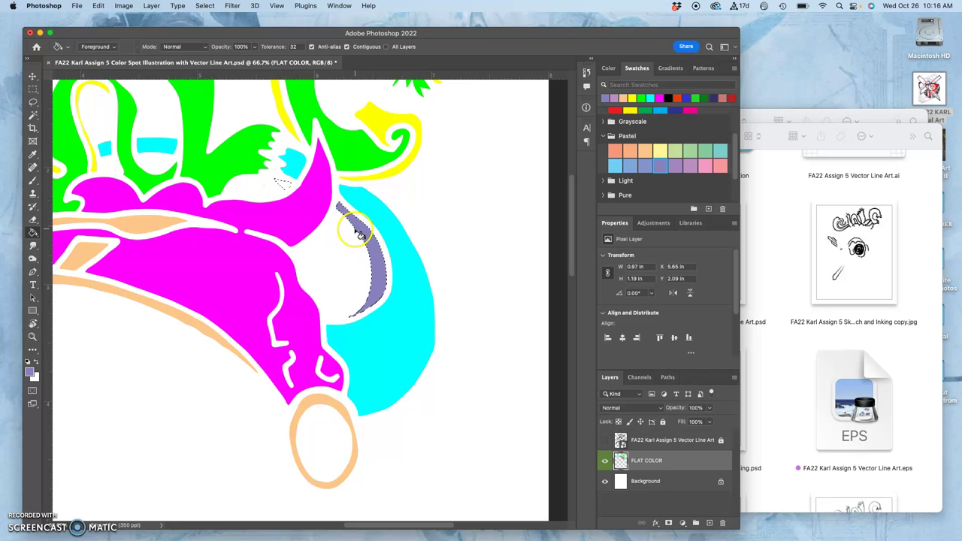
scroll(455, 189, up, 5)
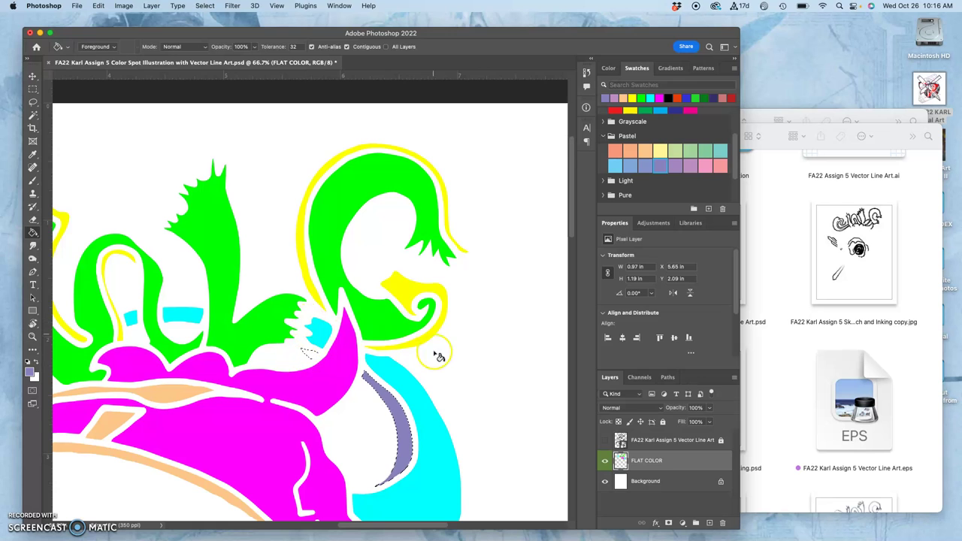
scroll(437, 355, down, 4)
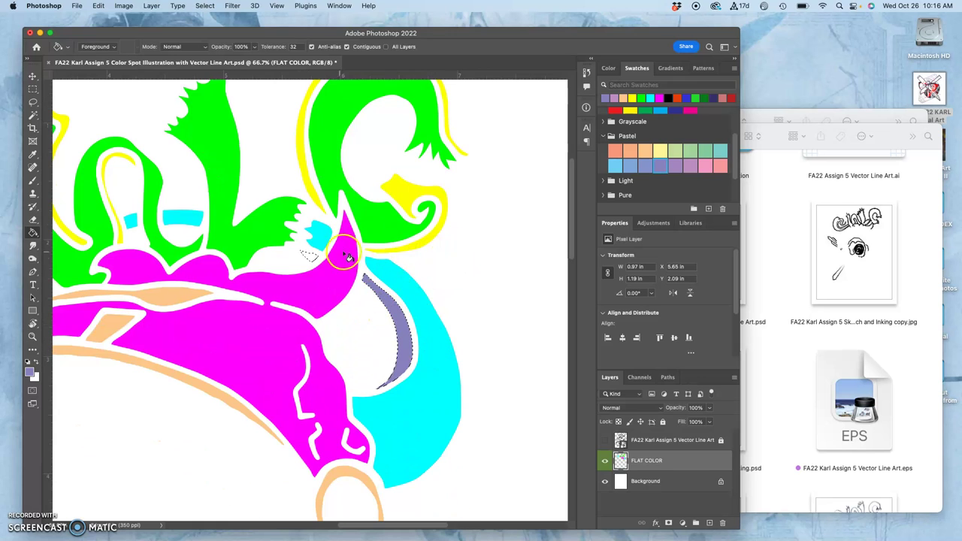
click(397, 309)
key(super+minus)
key(super+minus)
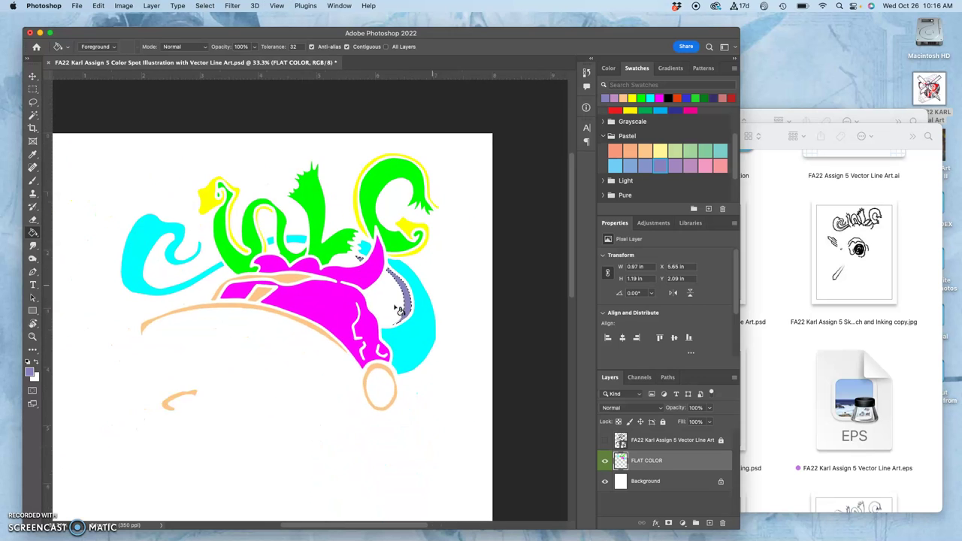
Turn the Vector Line Art layer back on and hide the white Background layer
click(605, 440)
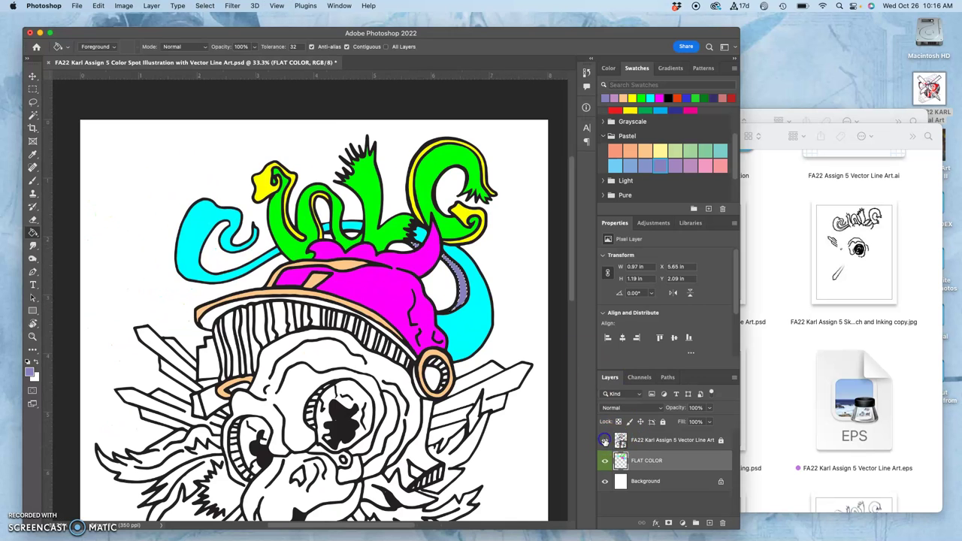
scroll(496, 399, down, 2)
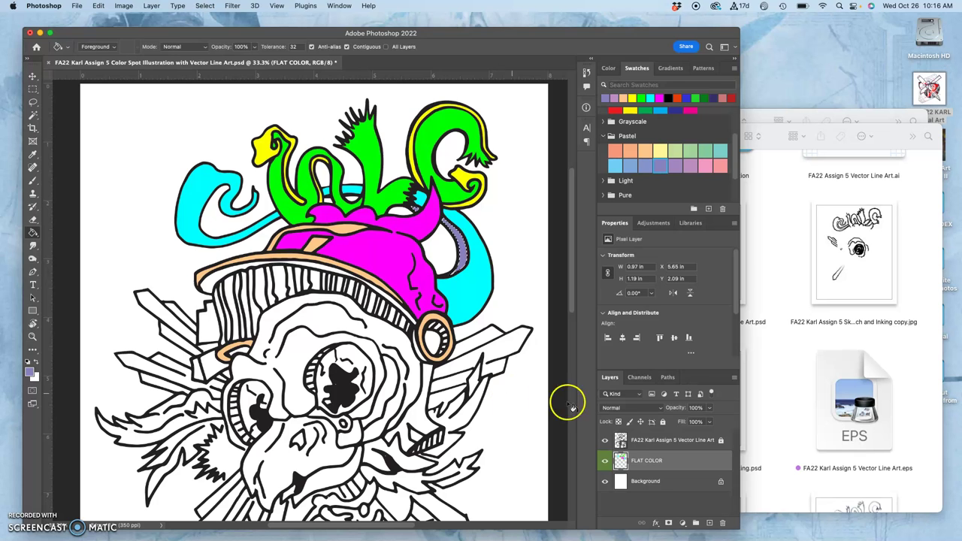
click(605, 481)
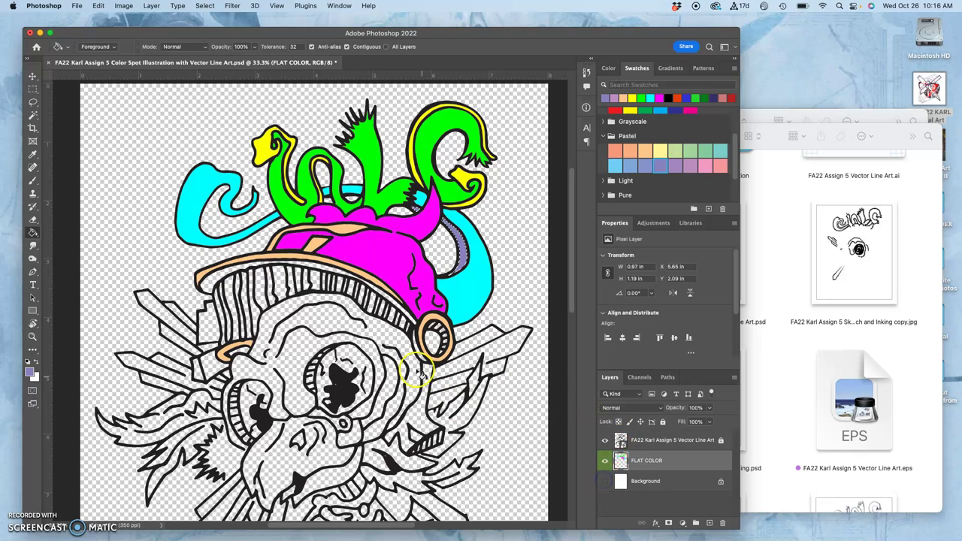
scroll(415, 366, down, 2)
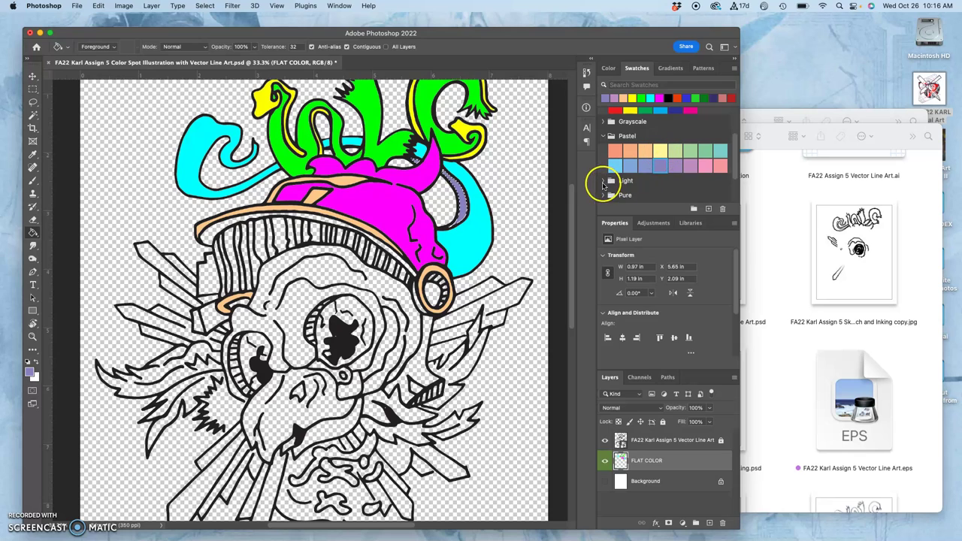
Expand the Light, Pure and Pale swatch groups, choose the first Pale tan, and select the line-art layer
click(604, 182)
scroll(659, 192, down, 3)
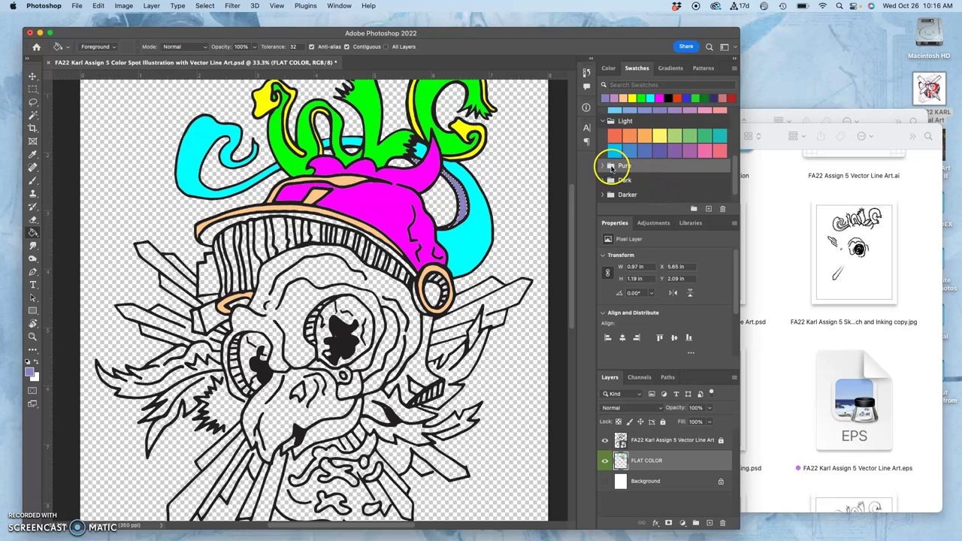
click(606, 167)
scroll(645, 175, down, 2)
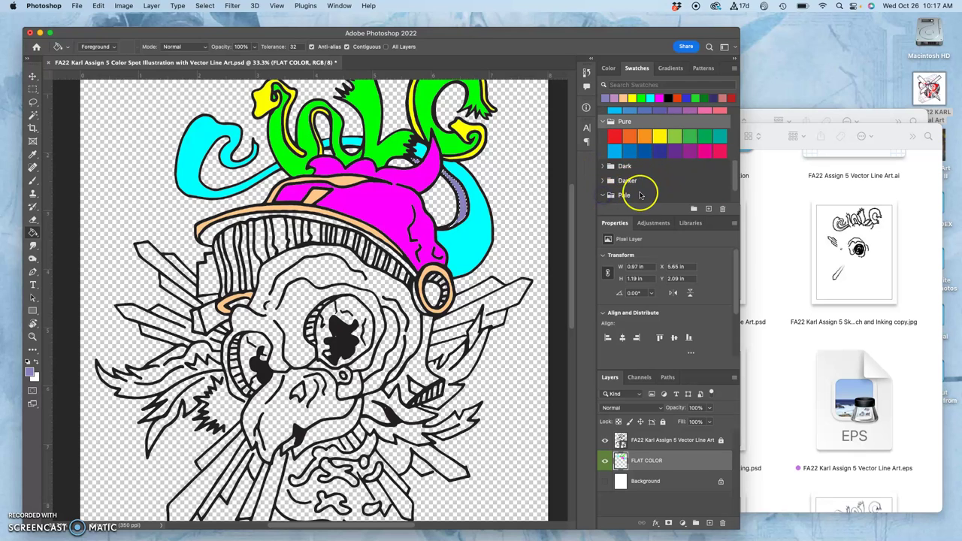
scroll(641, 195, down, 2)
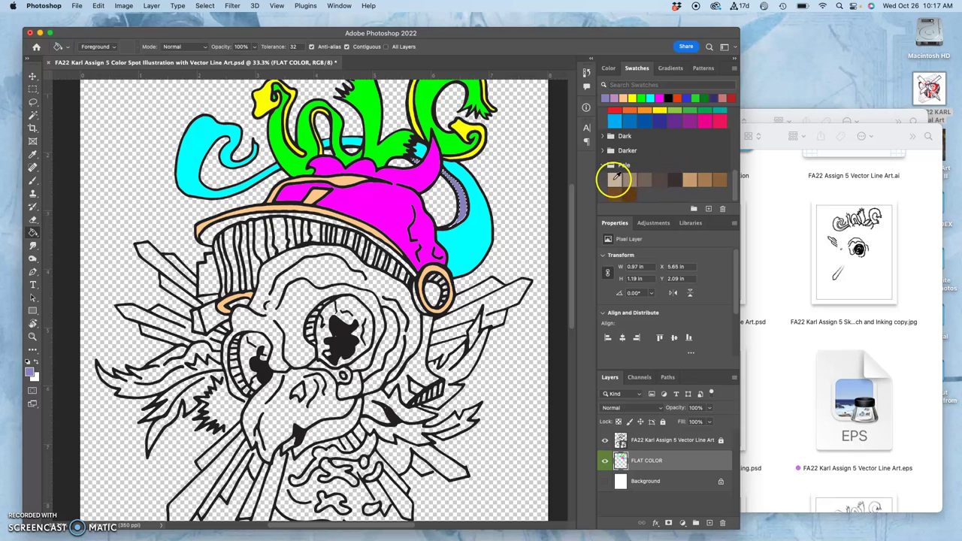
click(614, 179)
click(331, 233)
click(652, 439)
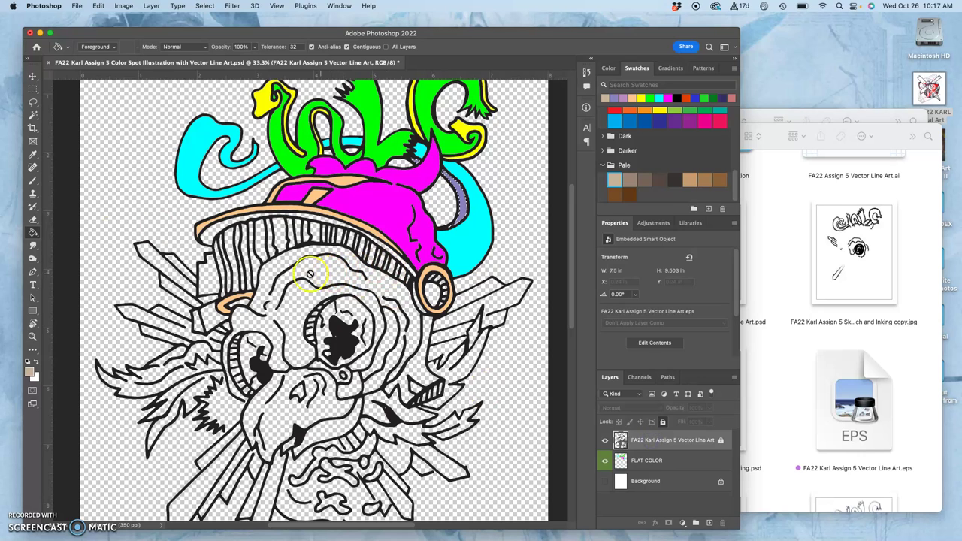
Magic Wand the open areas around the skull, show Background, and fill them pale tan on FLAT COLOR
click(32, 114)
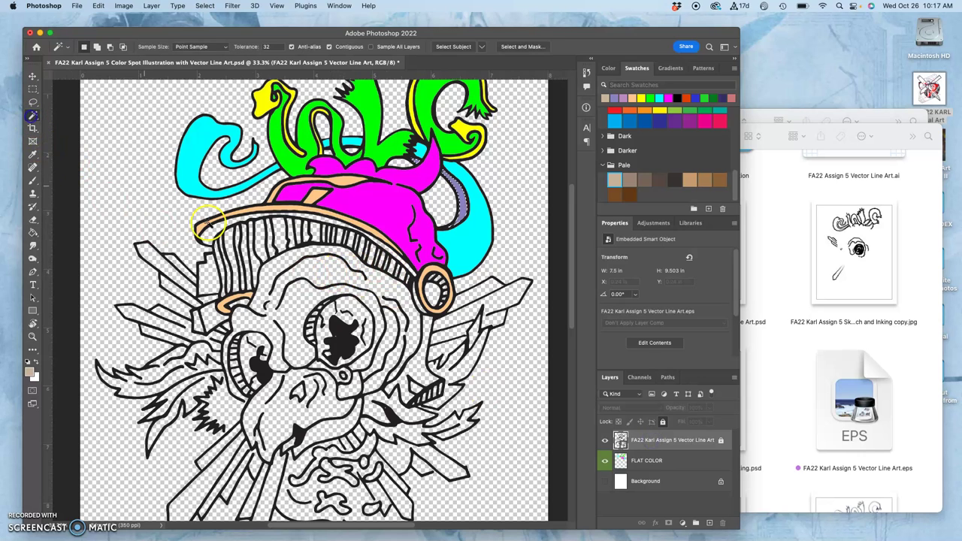
click(318, 281)
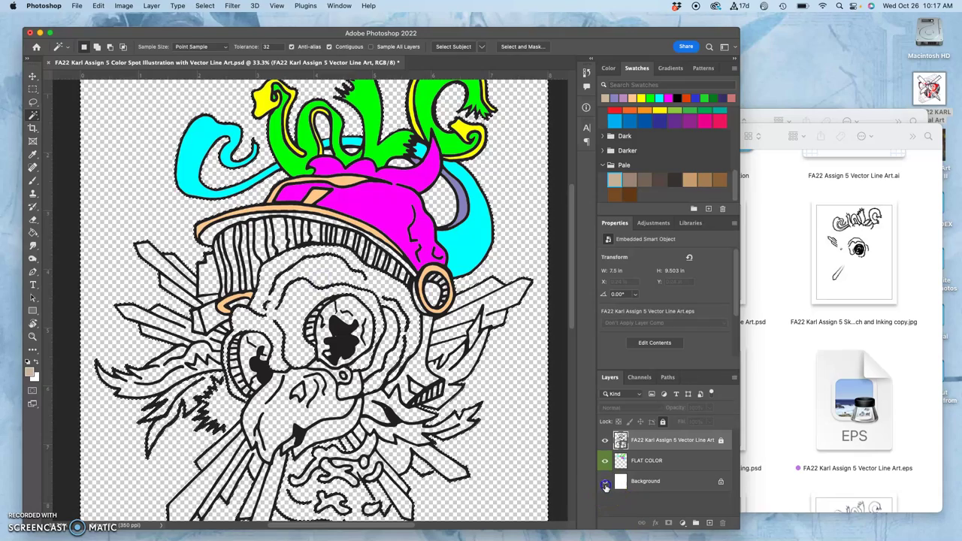
click(606, 483)
click(645, 461)
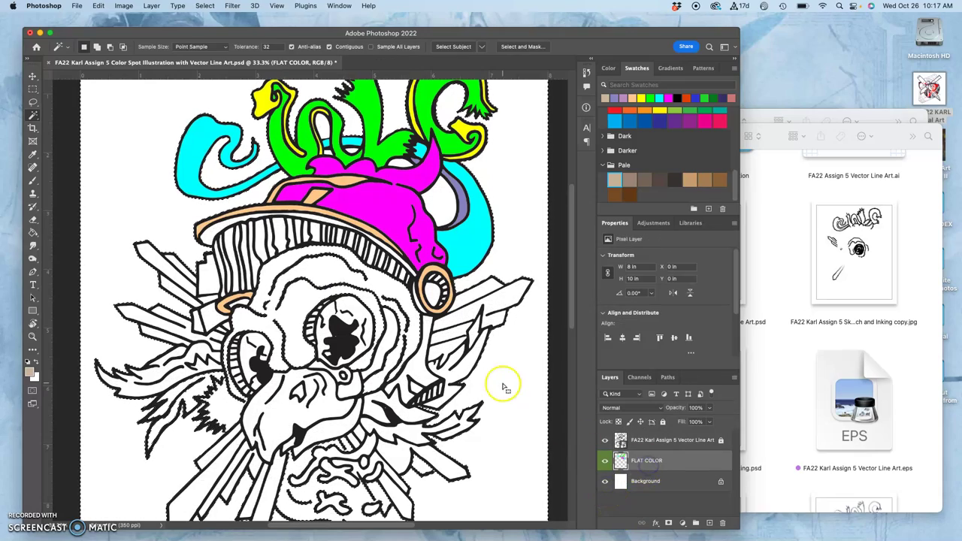
key(g)
click(296, 298)
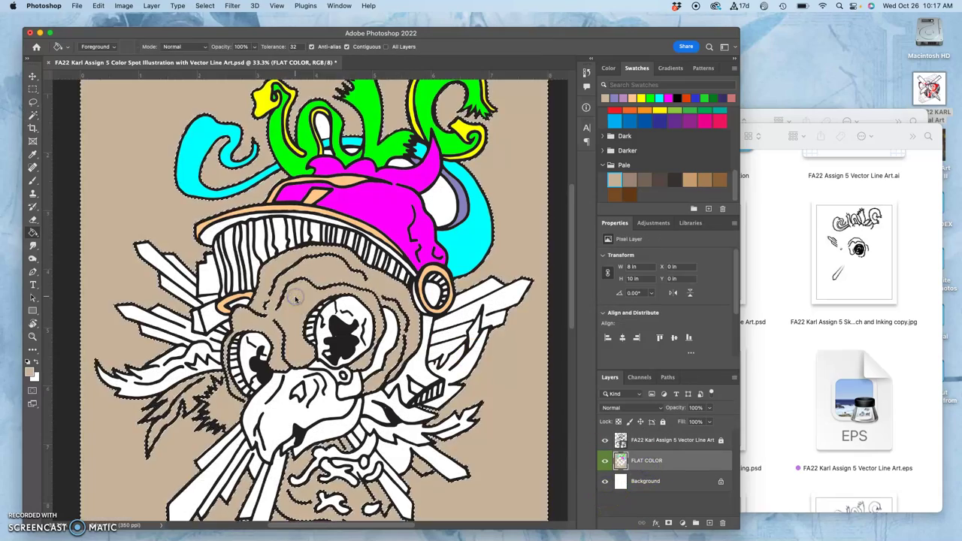
Pan around the artwork to check the edges of the tan fill
scroll(308, 324, down, 3)
scroll(308, 323, left, 2)
scroll(314, 339, up, 2)
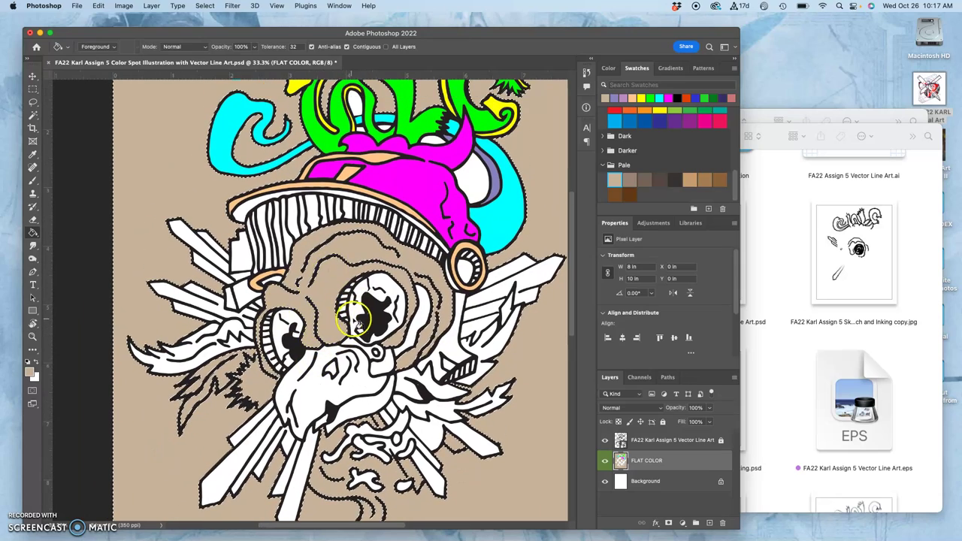
scroll(357, 319, up, 1)
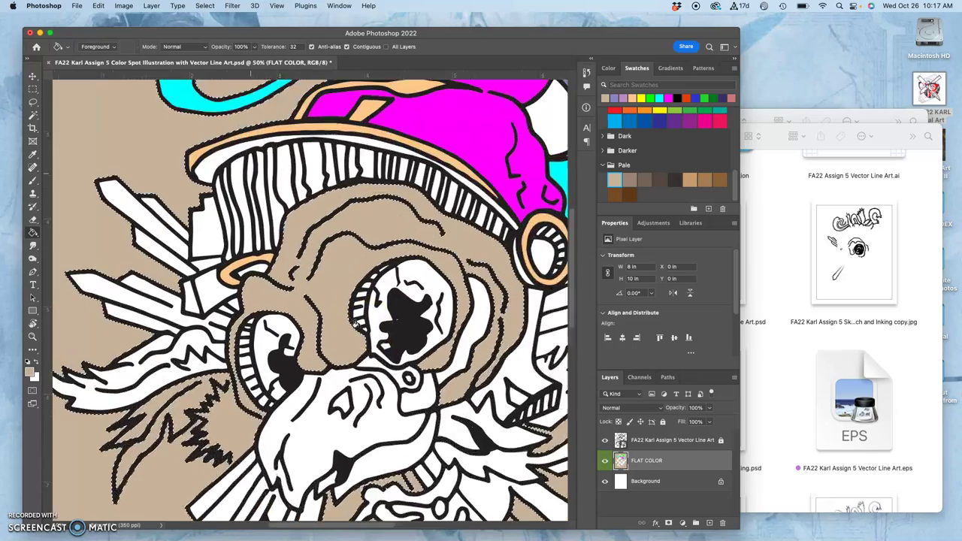
scroll(357, 319, up, 3)
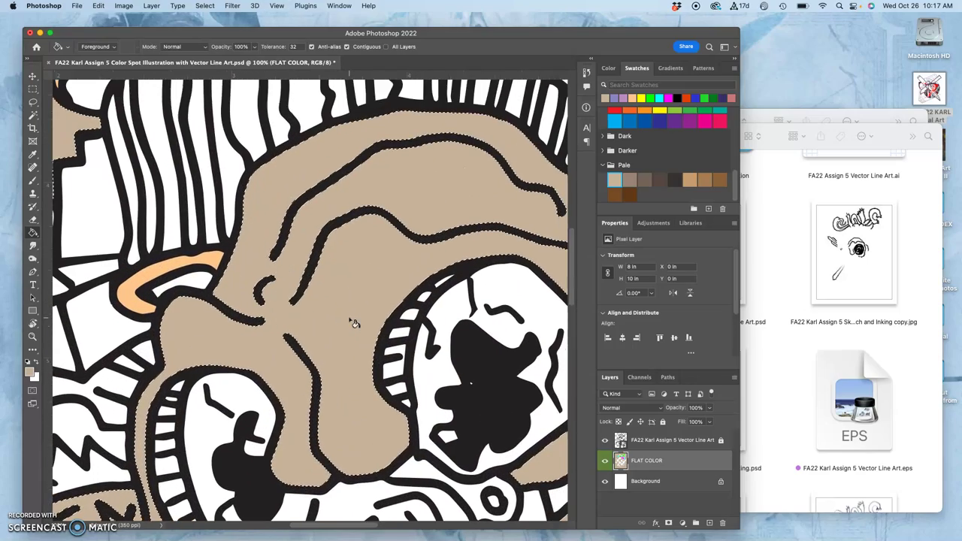
scroll(372, 188, right, 5)
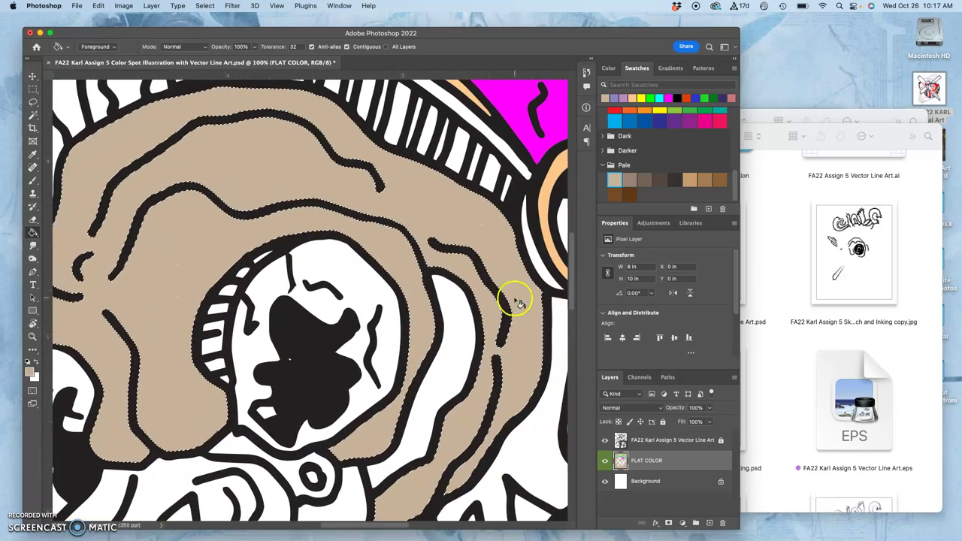
scroll(517, 301, down, 5)
scroll(436, 333, down, 10)
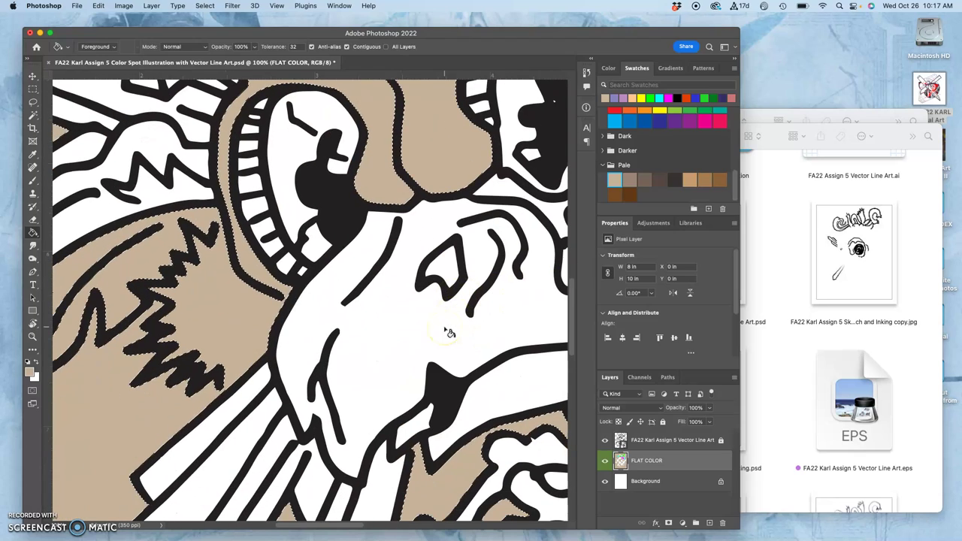
scroll(291, 308, up, 6)
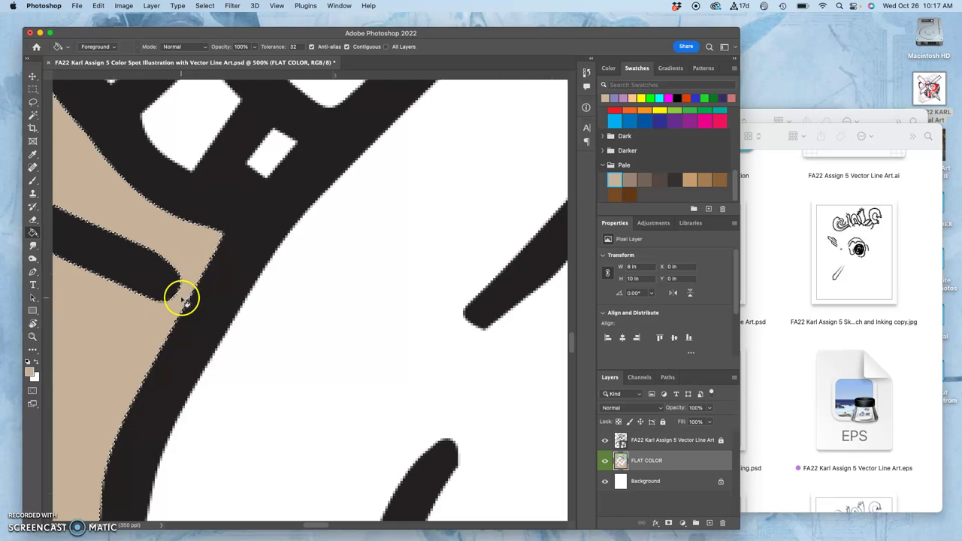
scroll(186, 303, down, 10)
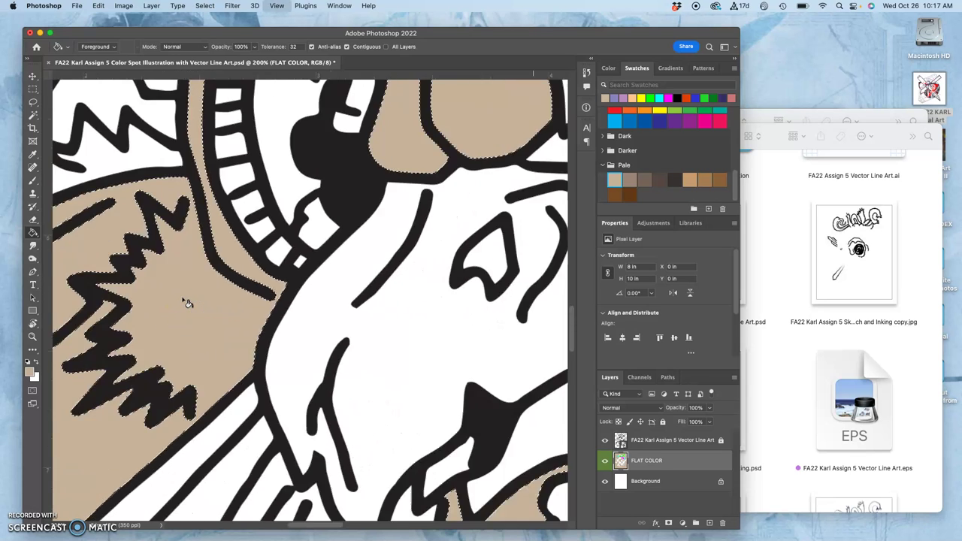
Undo the tan fill that flooded the background while keeping the bone-area selection
scroll(187, 303, down, 2)
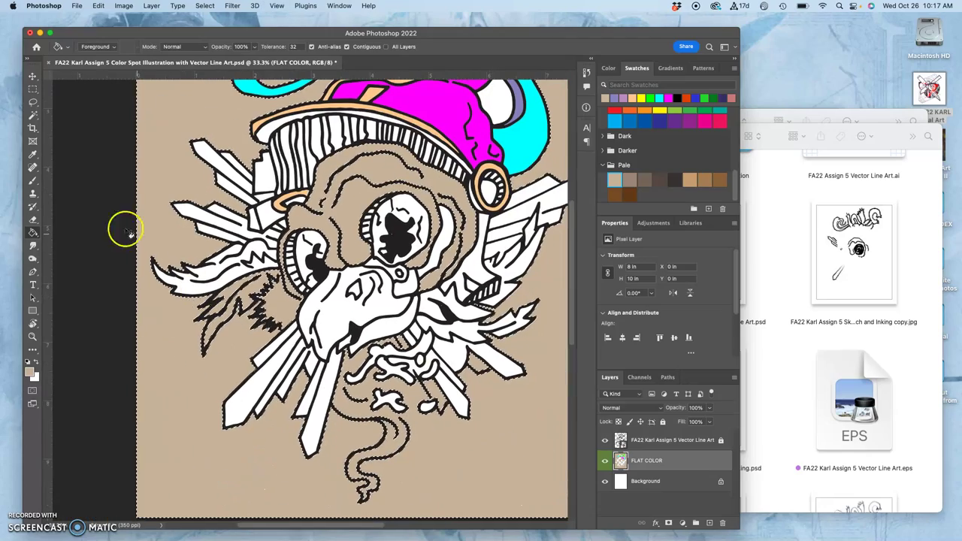
click(32, 102)
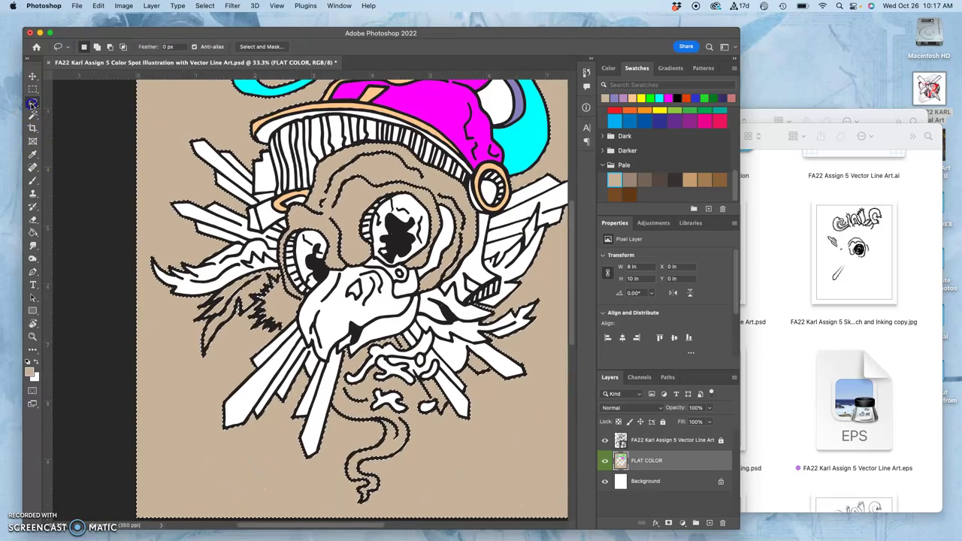
click(128, 129)
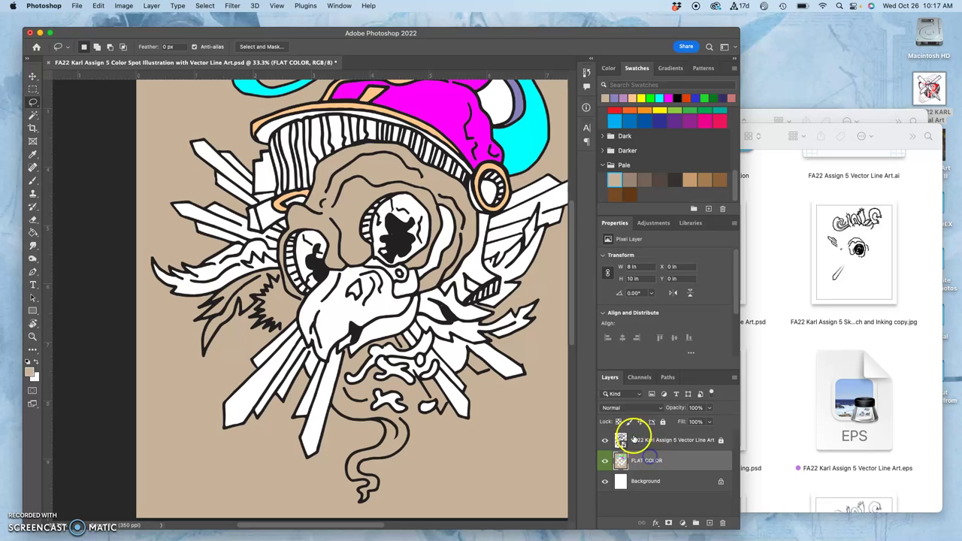
key(super+z)
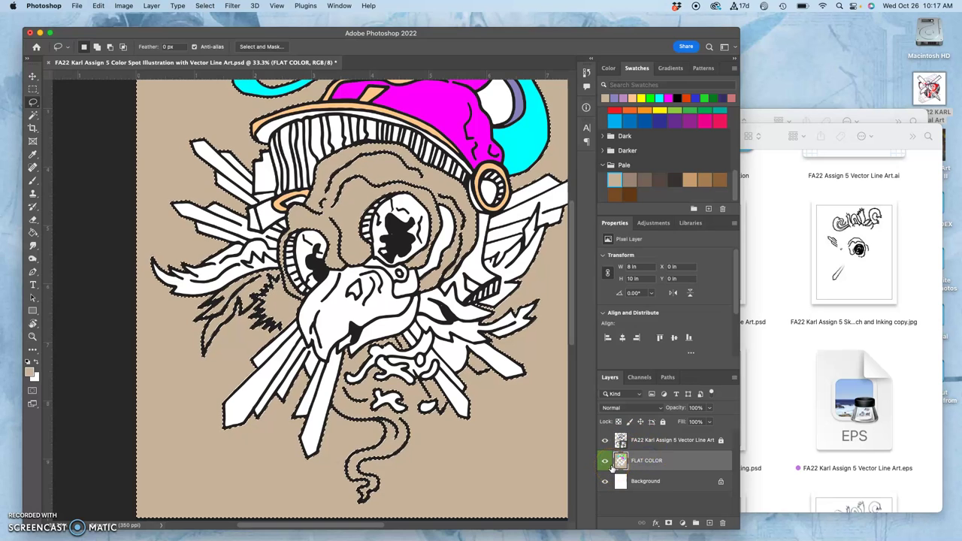
click(605, 461)
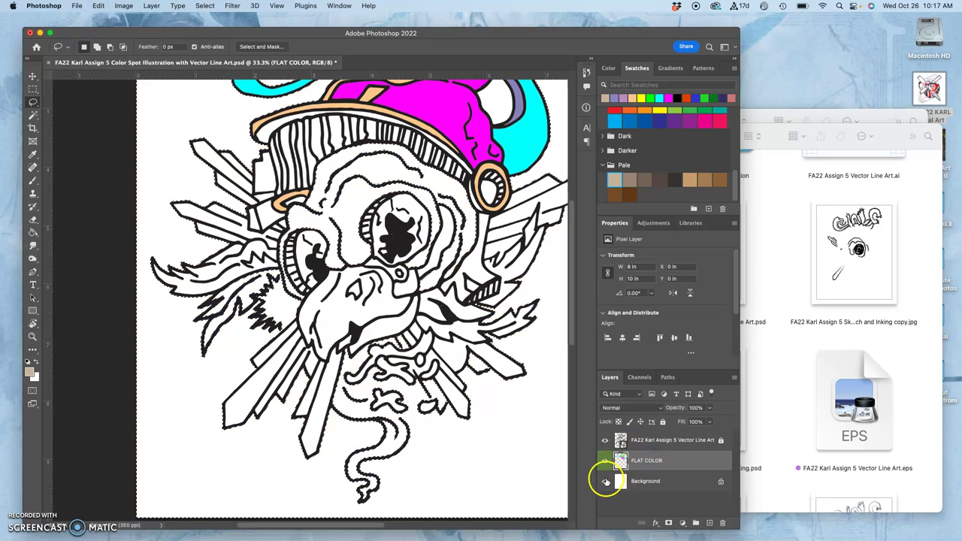
Check transparency with the white background, then hide the Vector Line Art so only flat colours show
click(605, 439)
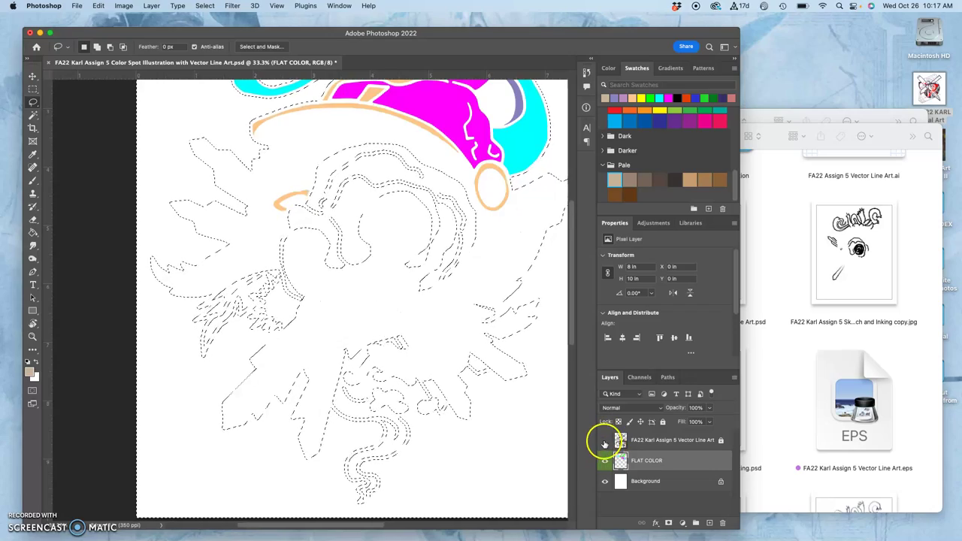
click(606, 439)
click(604, 481)
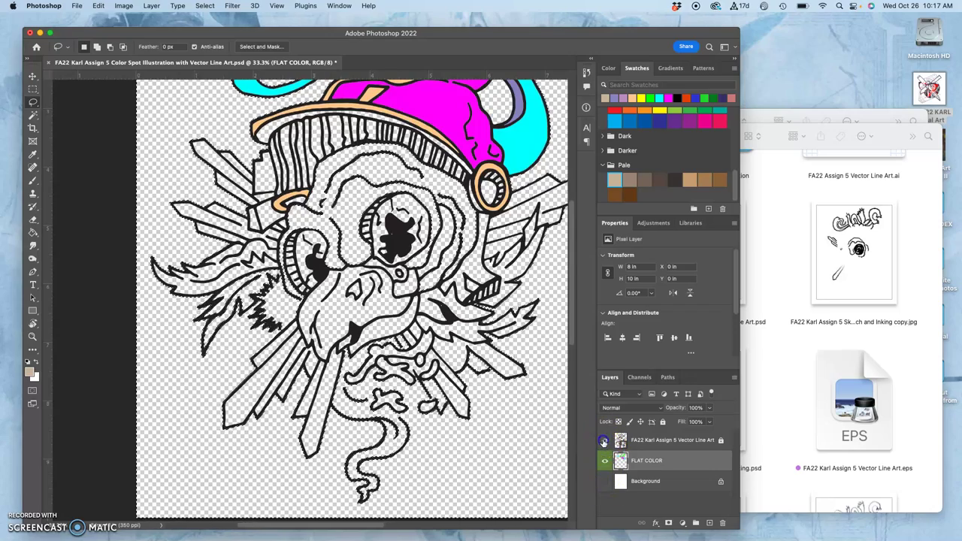
click(605, 440)
click(604, 481)
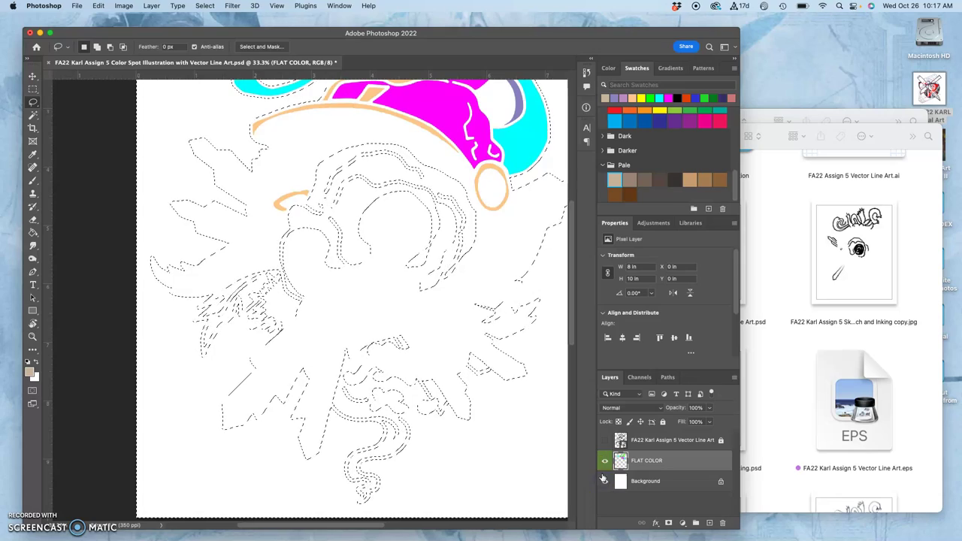
scroll(422, 342, up, 6)
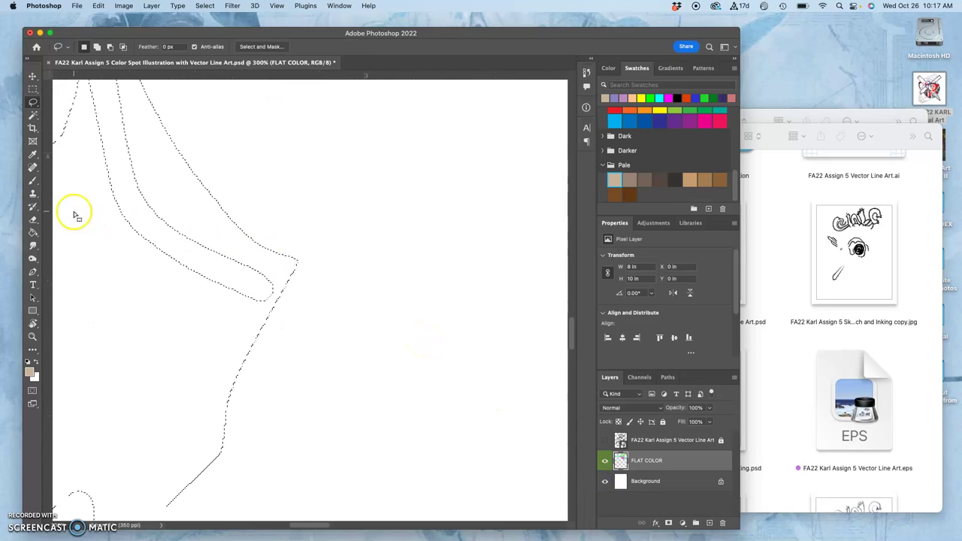
Set the Brush tool to a 14 px hard round brush
click(33, 183)
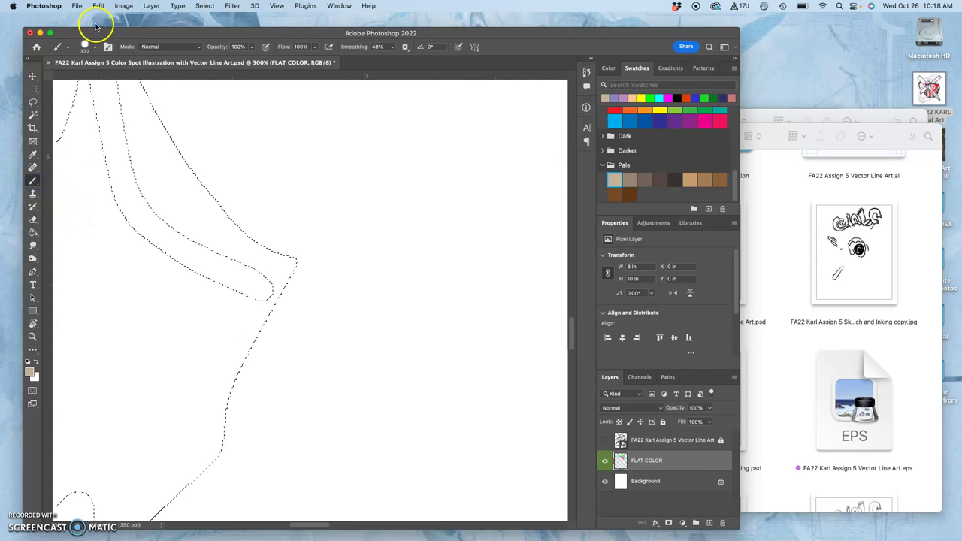
click(85, 47)
drag(93, 82, 88, 79)
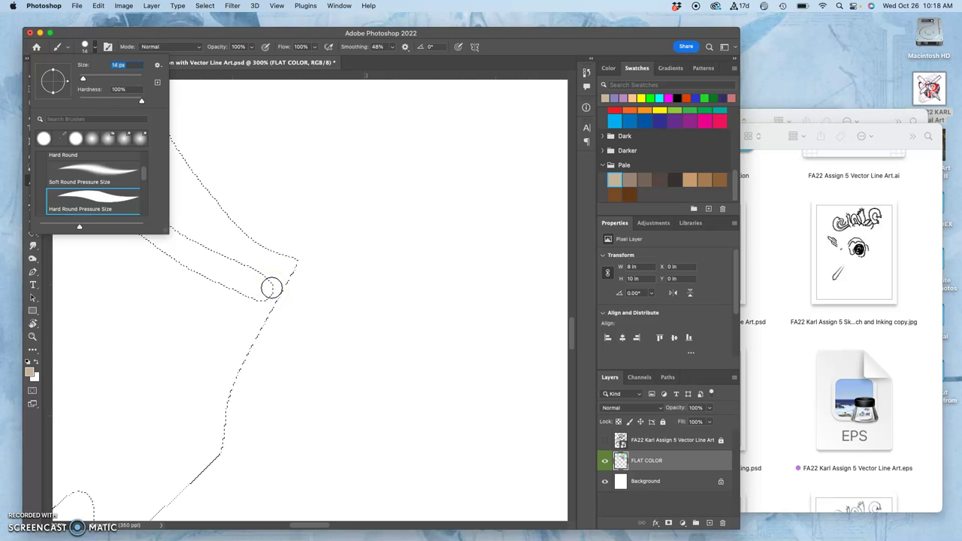
click(272, 287)
Zoom out, show the line art over the flat colours, and deselect
key(super+minus)
key(super+minus)
key(super+minus)
key(super+minus)
key(super+minus)
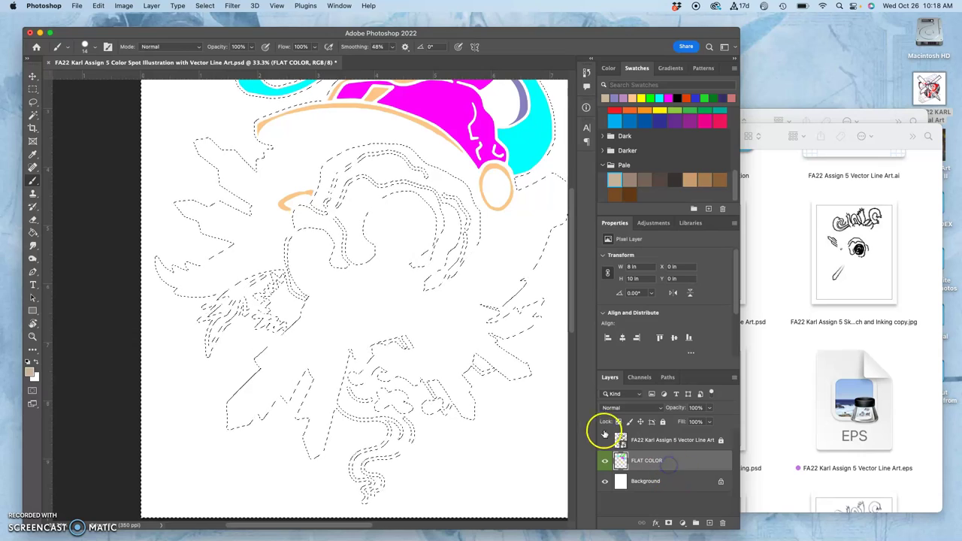
click(605, 440)
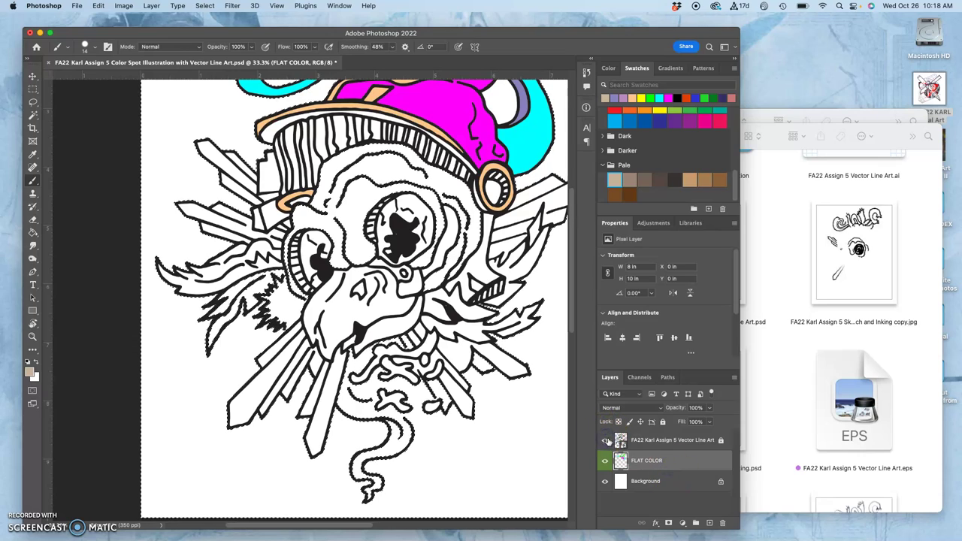
key(super+d)
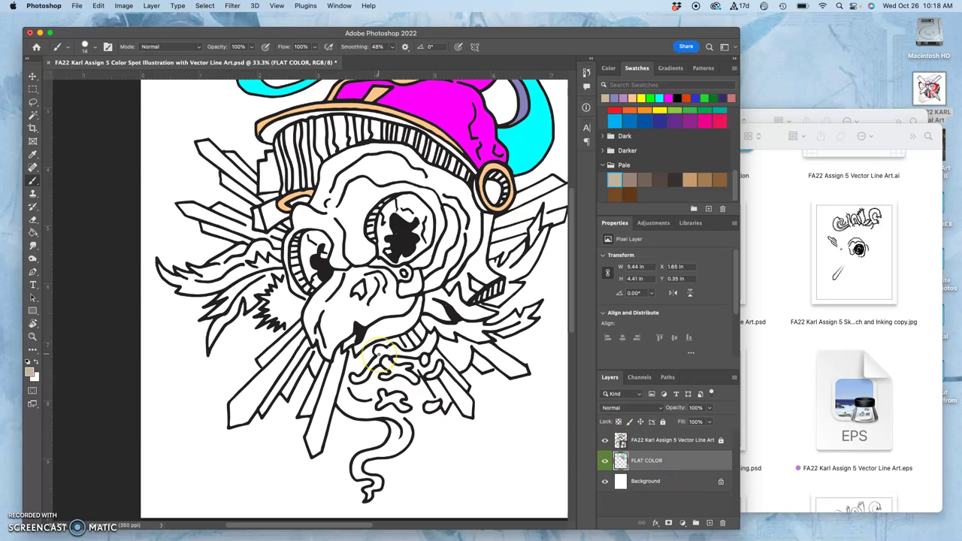
scroll(380, 353, up, 10)
click(426, 370)
click(624, 431)
click(644, 444)
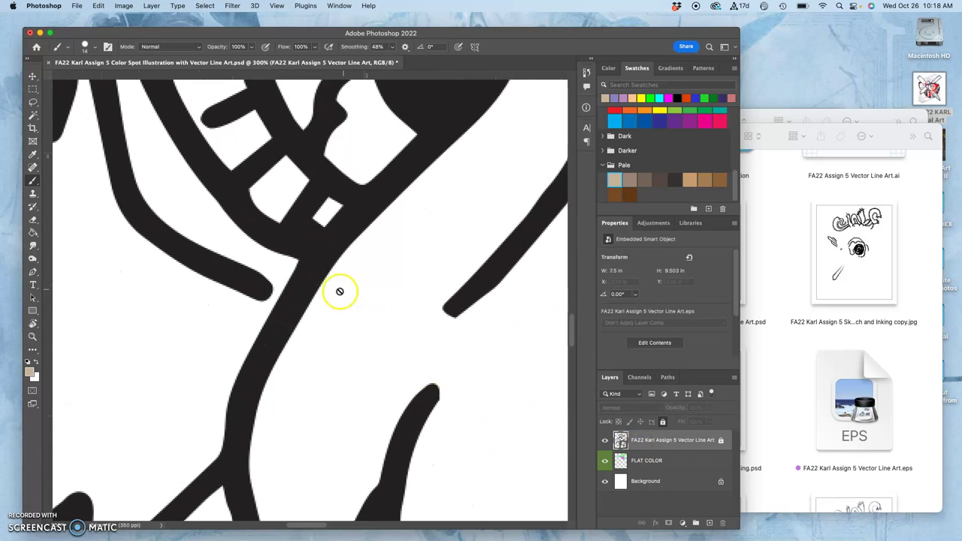
click(709, 524)
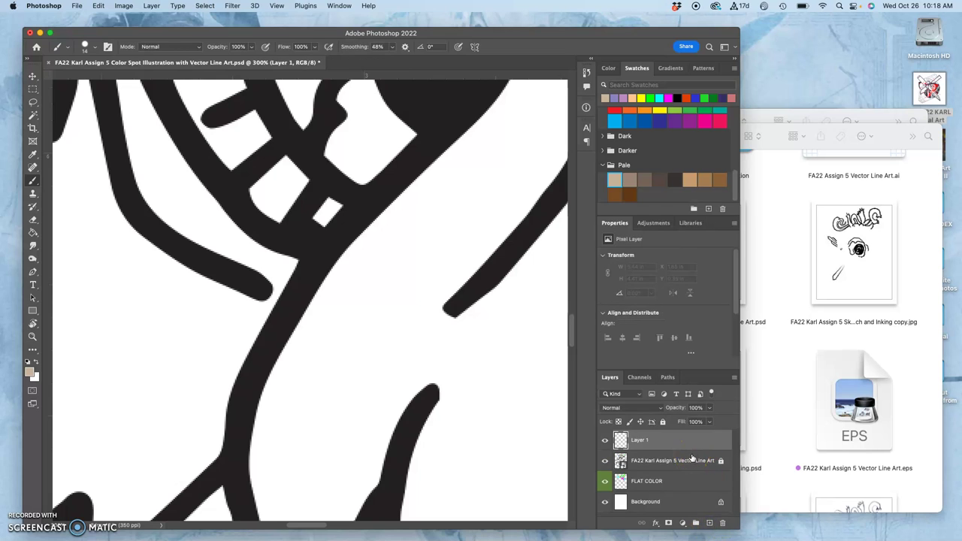
key(super+z)
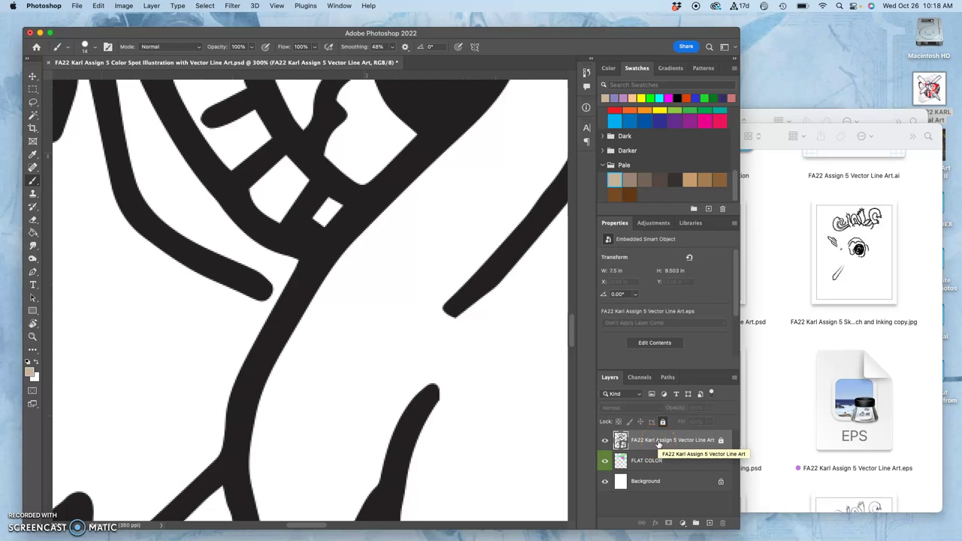
Duplicate and rasterize the line art layer, then paint a tan dab over the beak line end
key(super+j)
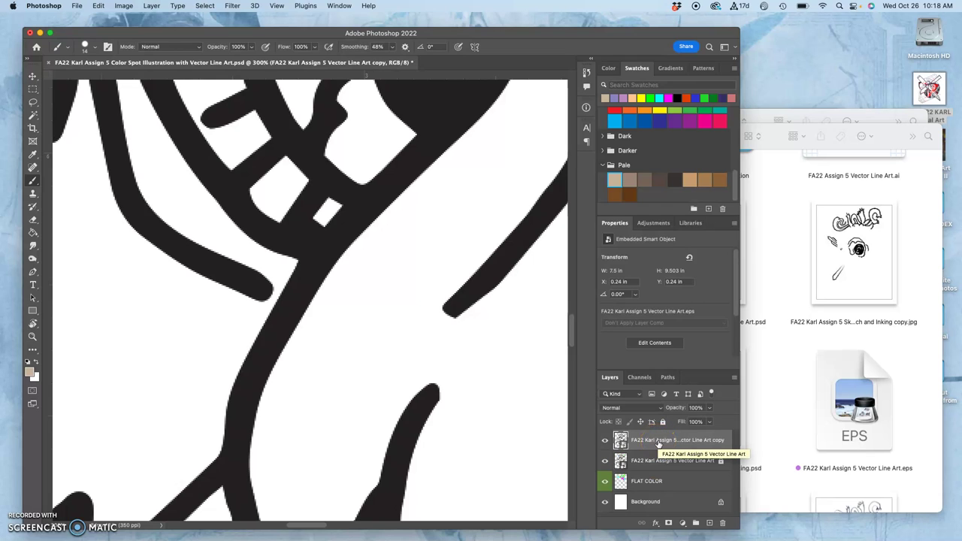
right_click(648, 443)
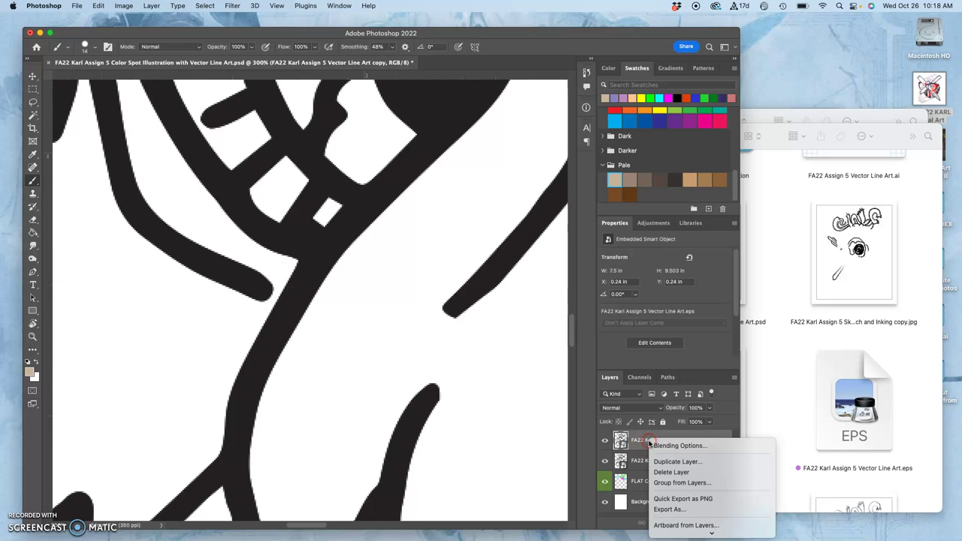
scroll(682, 534, down, 3)
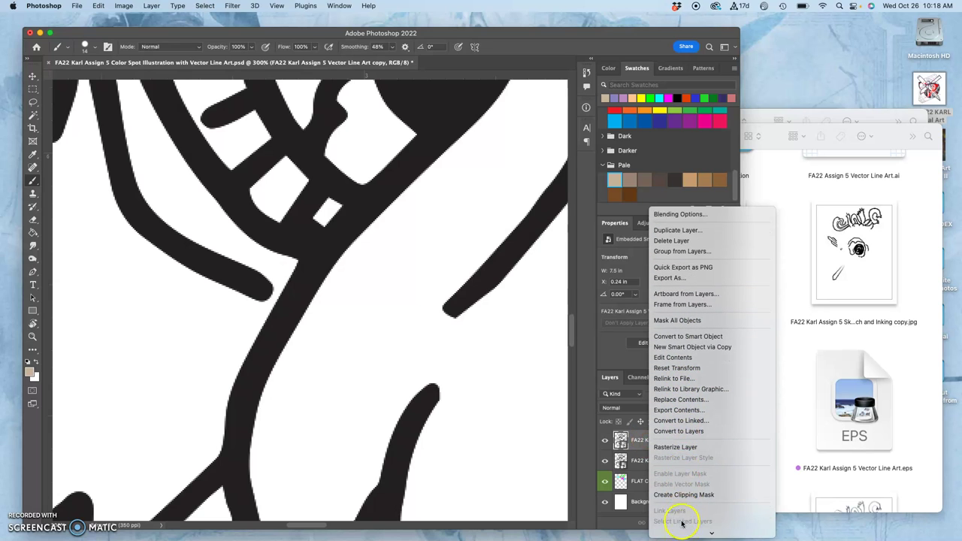
click(671, 448)
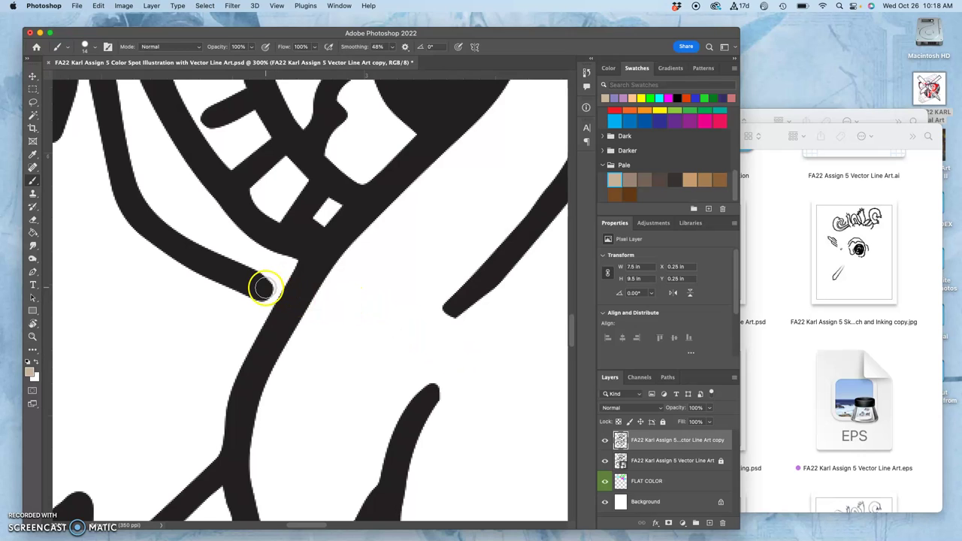
drag(262, 288, 269, 290)
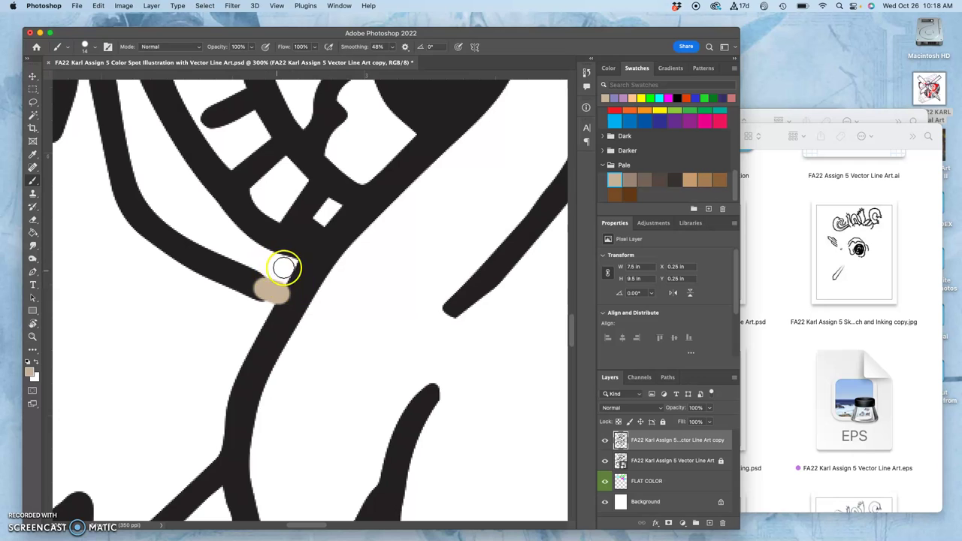
Magic-wand select the skull bone area, hide both line-art layers, and target FLAT COLOR
click(33, 115)
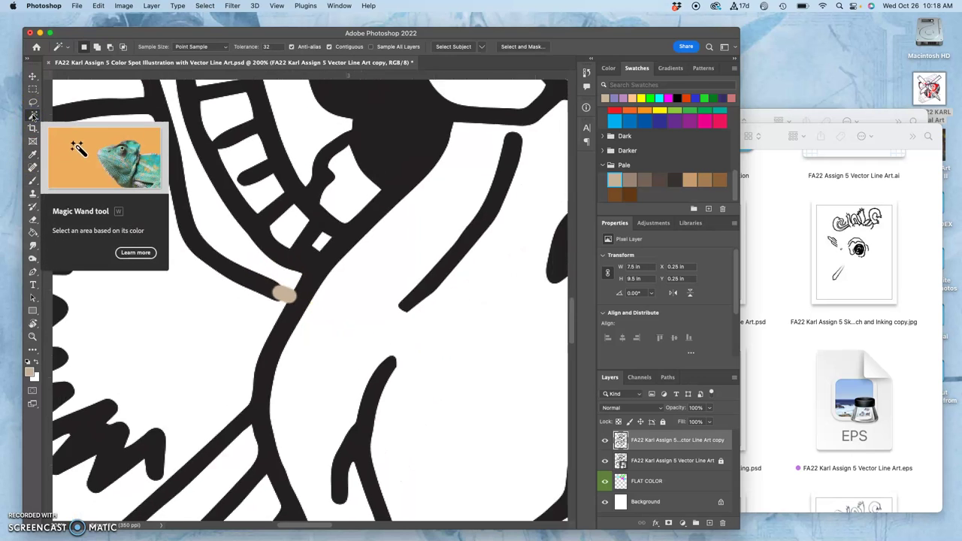
key(super+minus)
key(super+minus)
key(super+minus)
click(177, 113)
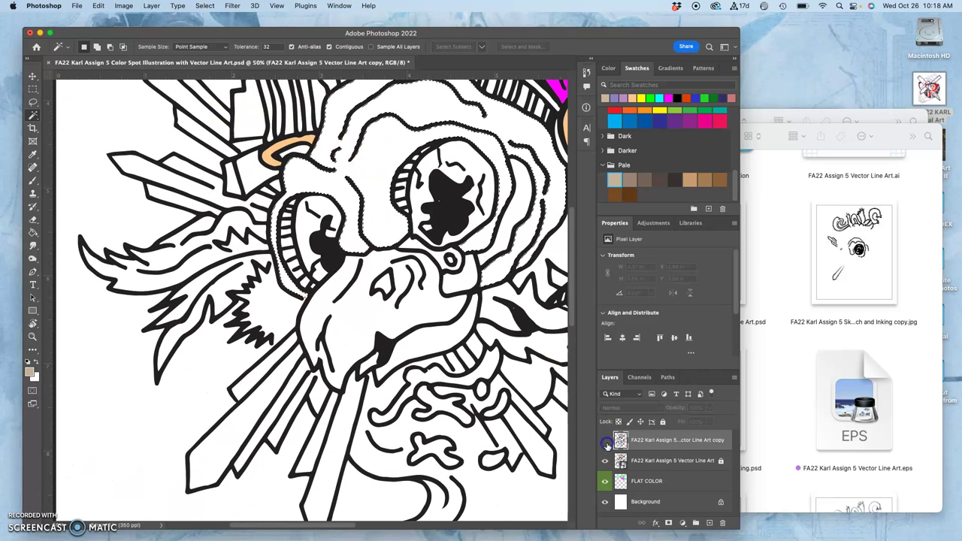
click(605, 441)
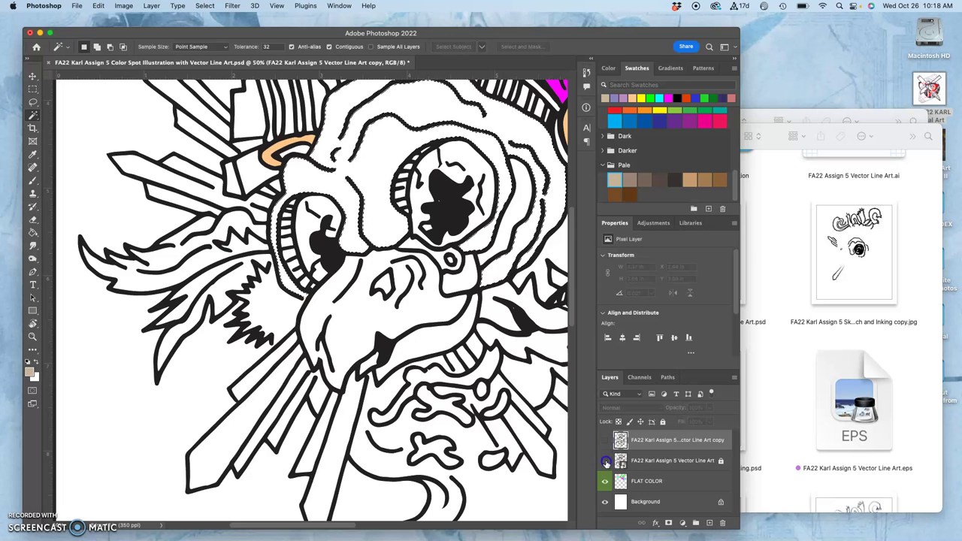
click(605, 460)
click(645, 480)
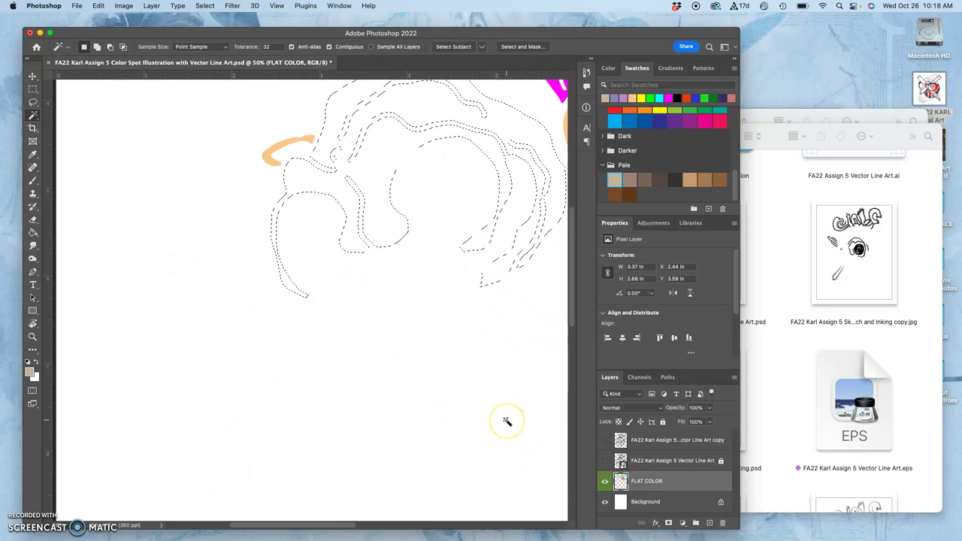
Paint Bucket fill the selected skull bone area with pale tan and check the edges
key(super+minus)
key(super+minus)
key(super+minus)
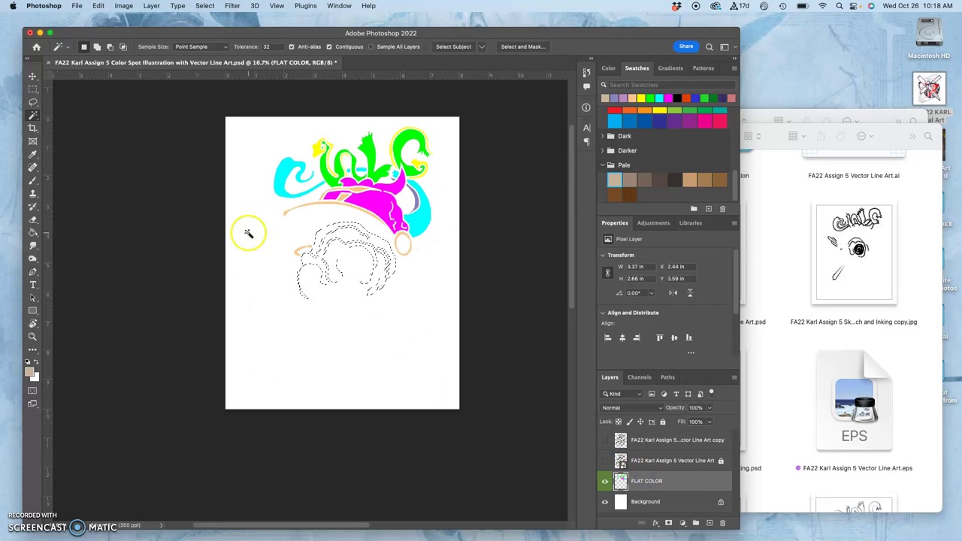
click(33, 233)
click(334, 246)
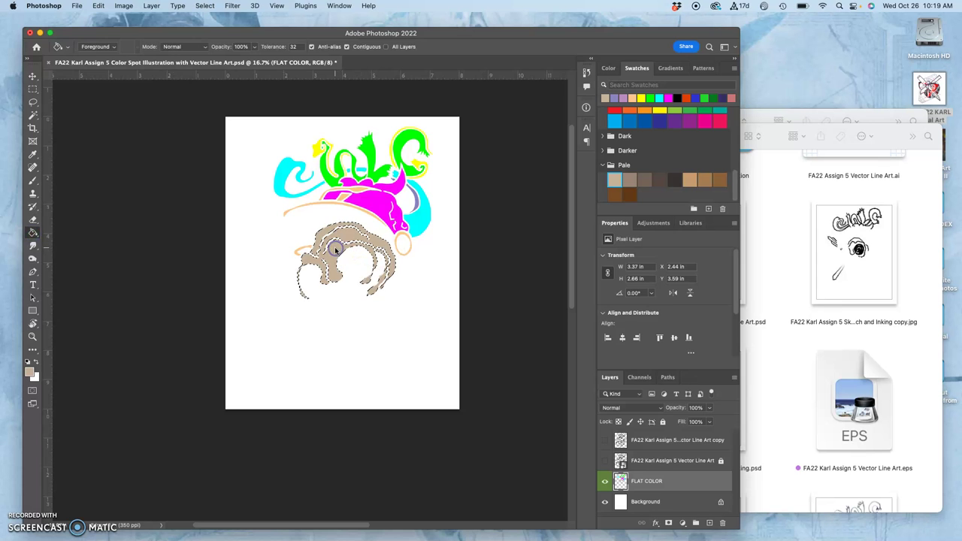
key(super+plus)
key(super+plus)
key(super+plus)
key(super+plus)
key(super+plus)
key(super+plus)
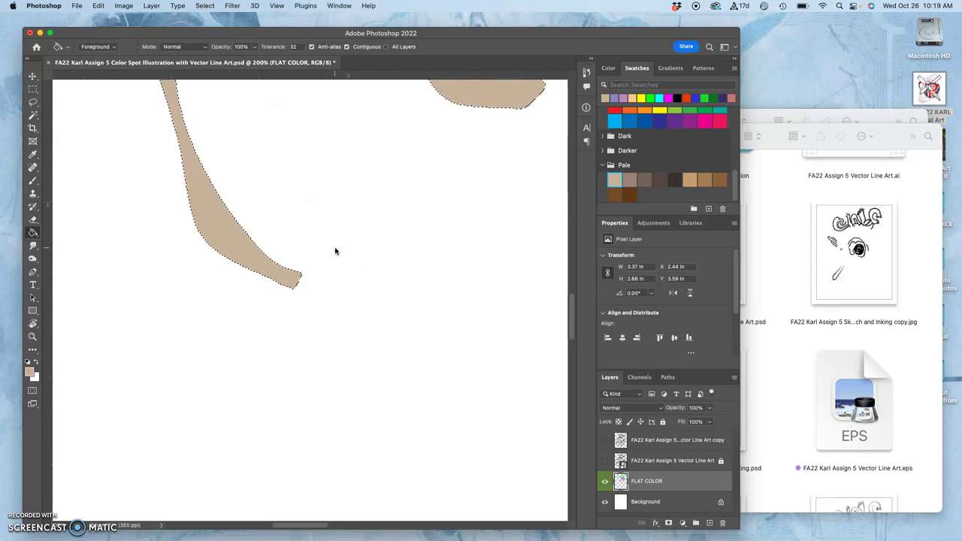
key(super+minus)
key(super+minus)
key(super+minus)
key(super+minus)
key(super+minus)
key(super+minus)
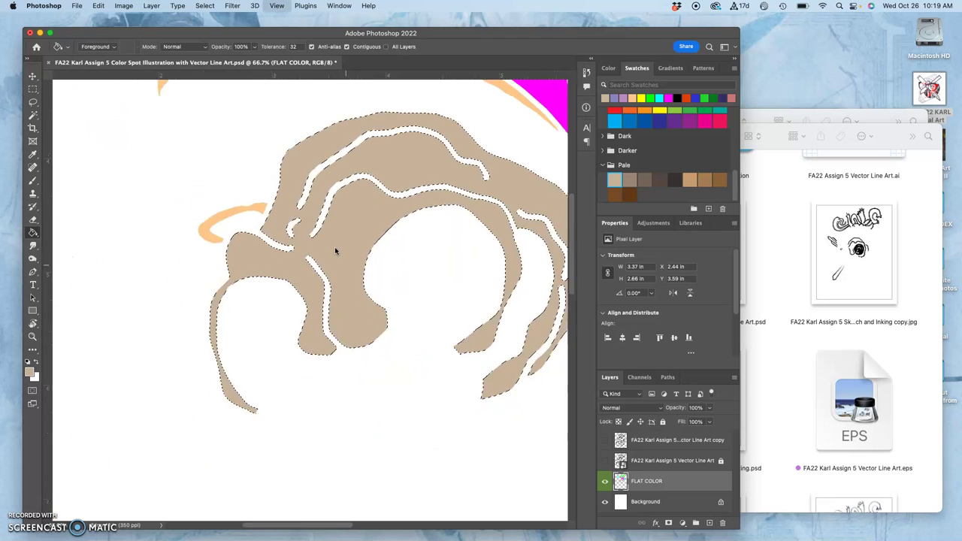
scroll(335, 246, right, 2)
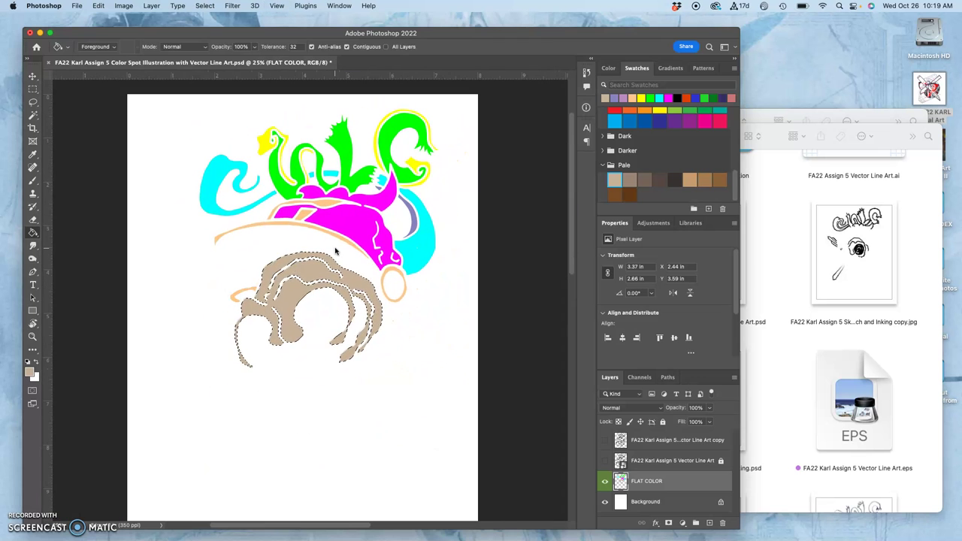
Toggle the line-art copy to inspect fills and hide the original Vector Line Art layer
click(605, 440)
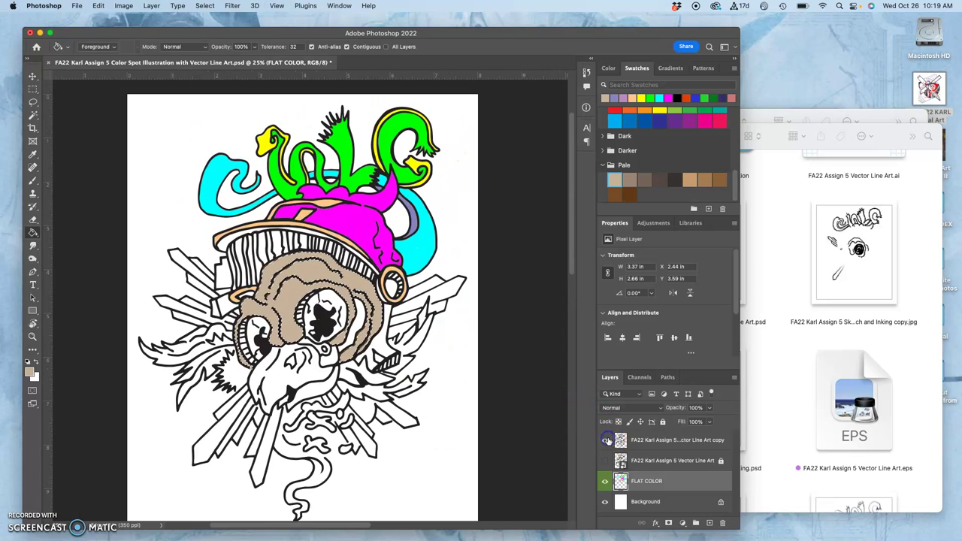
scroll(353, 351, down, 2)
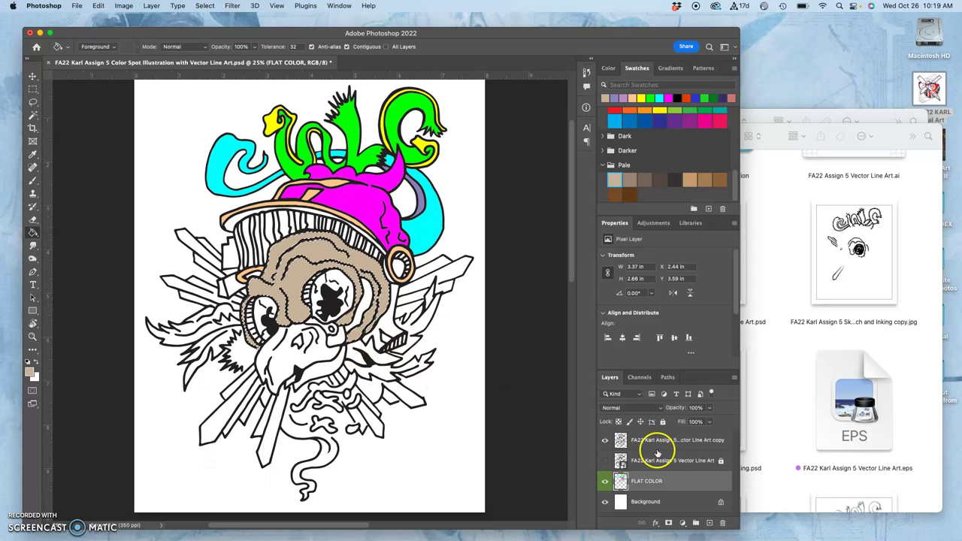
click(605, 441)
click(605, 440)
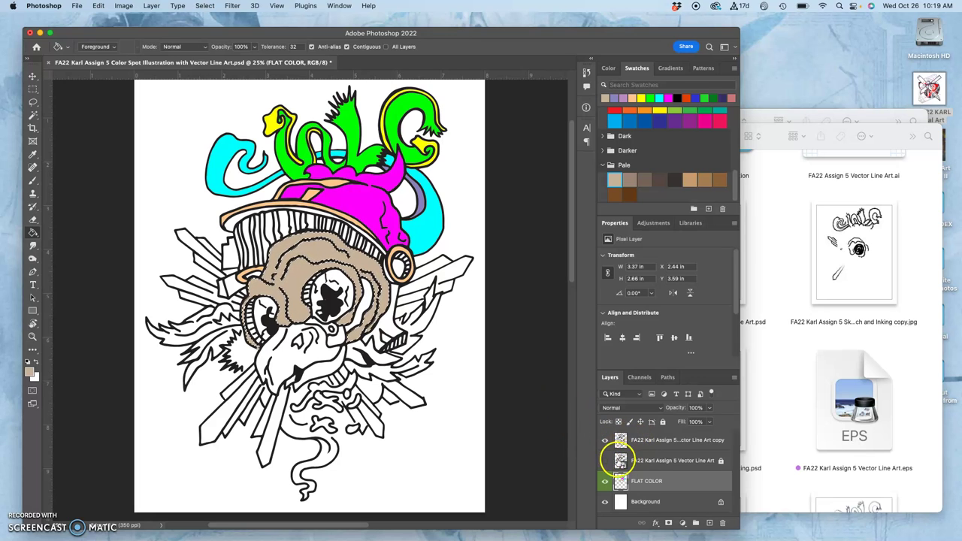
click(605, 460)
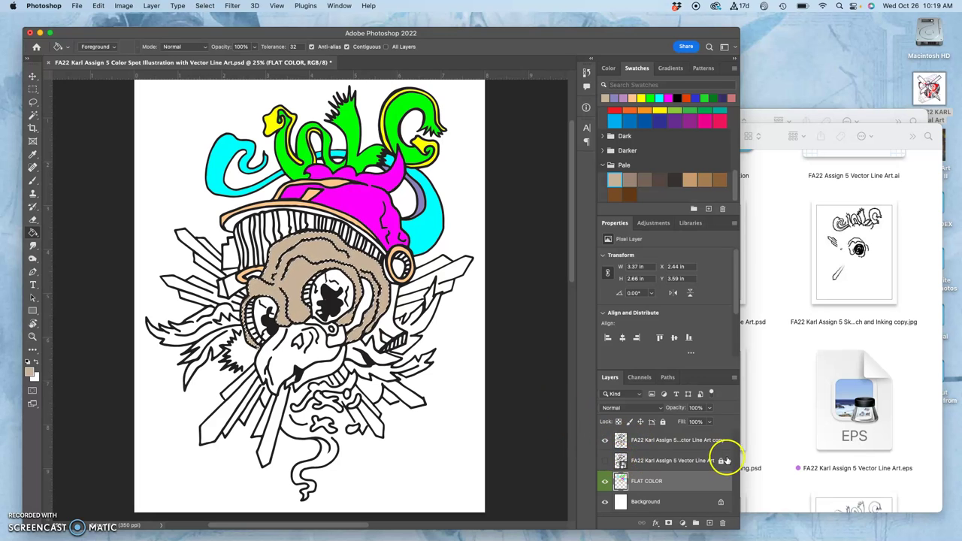
scroll(368, 348, up, 5)
scroll(368, 349, left, 4)
Deselect around the tan area with the Lasso and turn both line-art layers back on
click(263, 361)
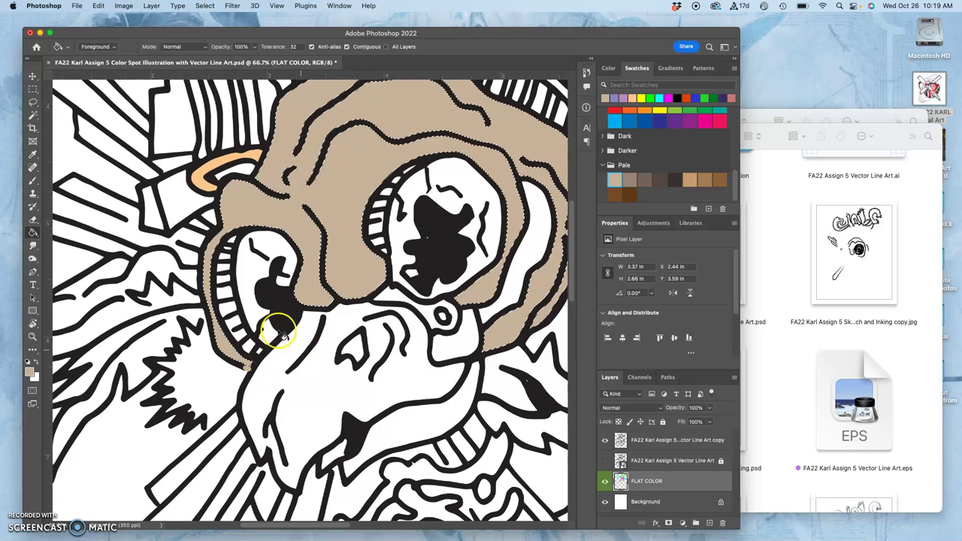
click(33, 101)
click(204, 384)
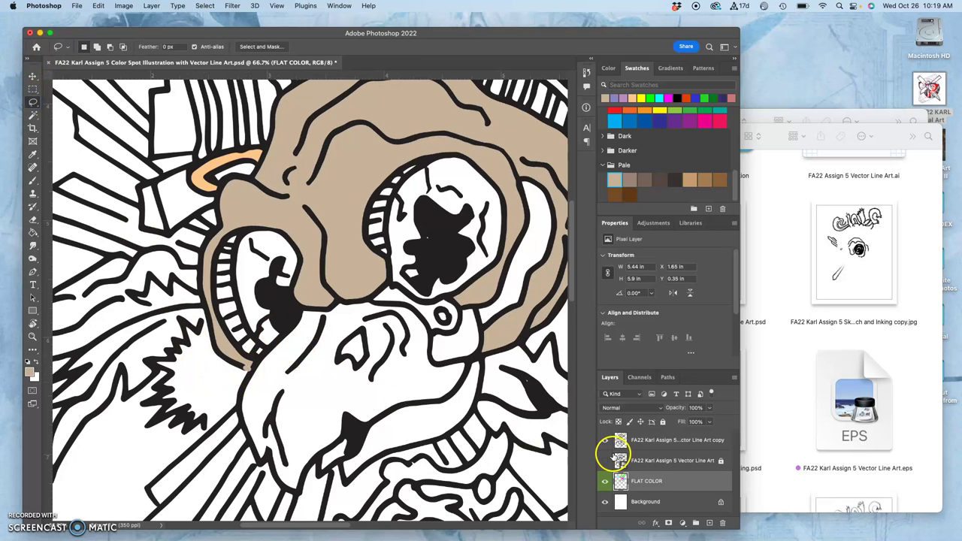
click(605, 442)
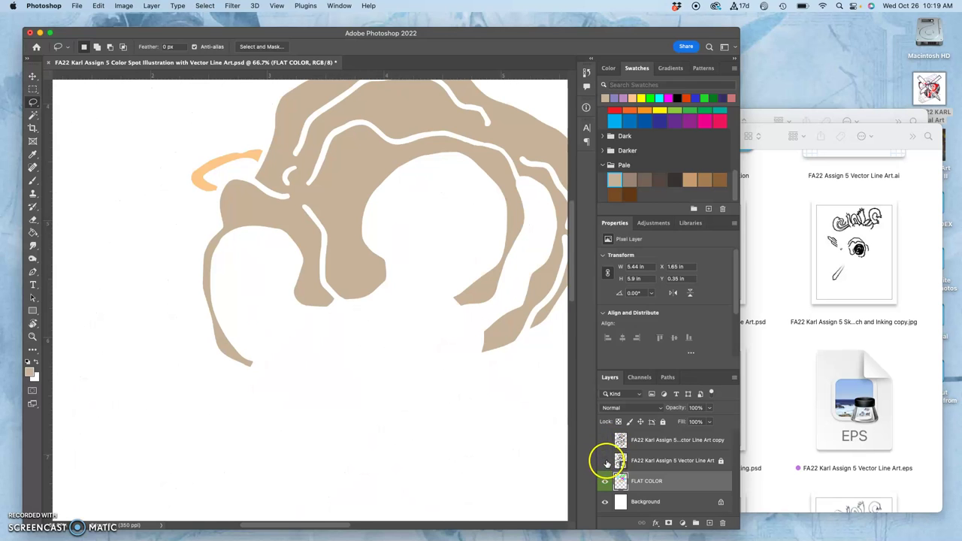
click(605, 460)
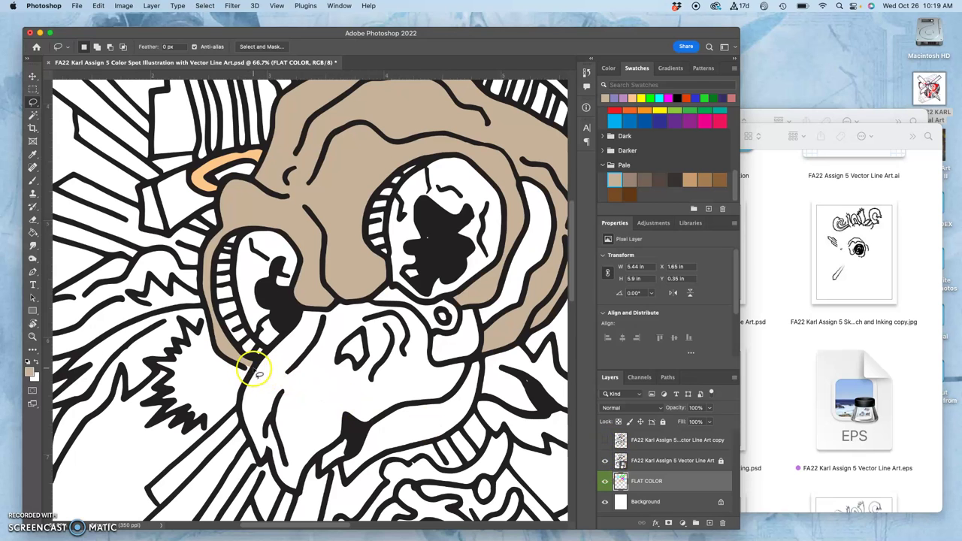
click(605, 442)
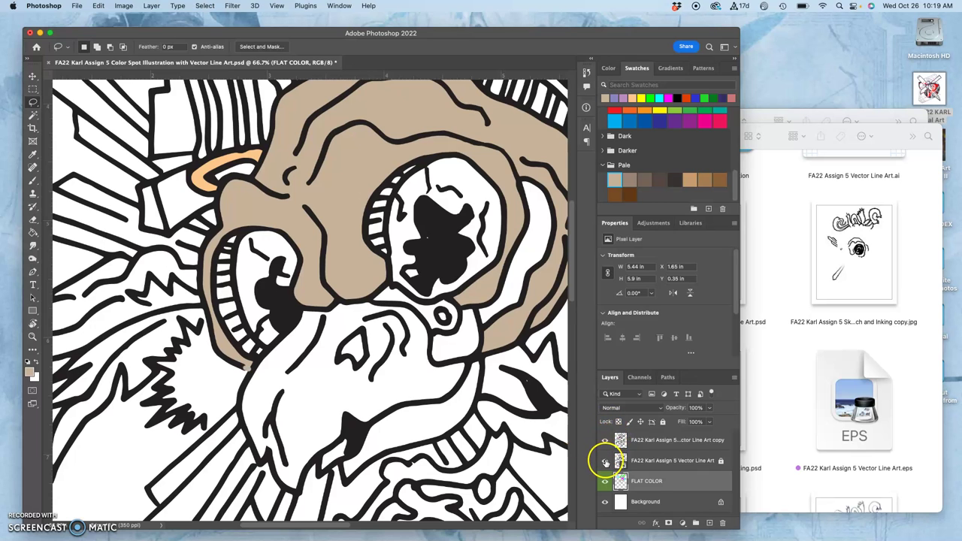
scroll(414, 393, right, 5)
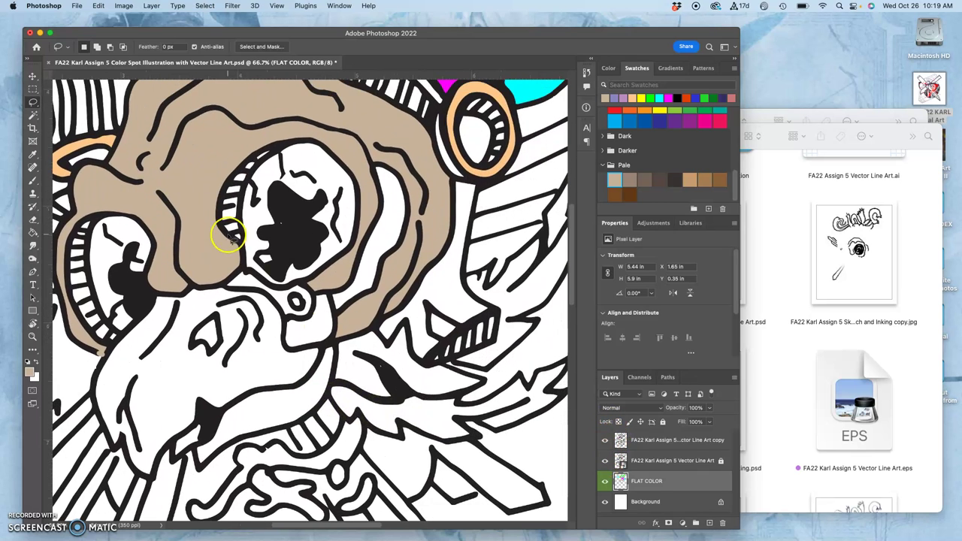
On the line-art copy, magic-wand select the white strip by the eye plus the neighbouring bone area
click(32, 115)
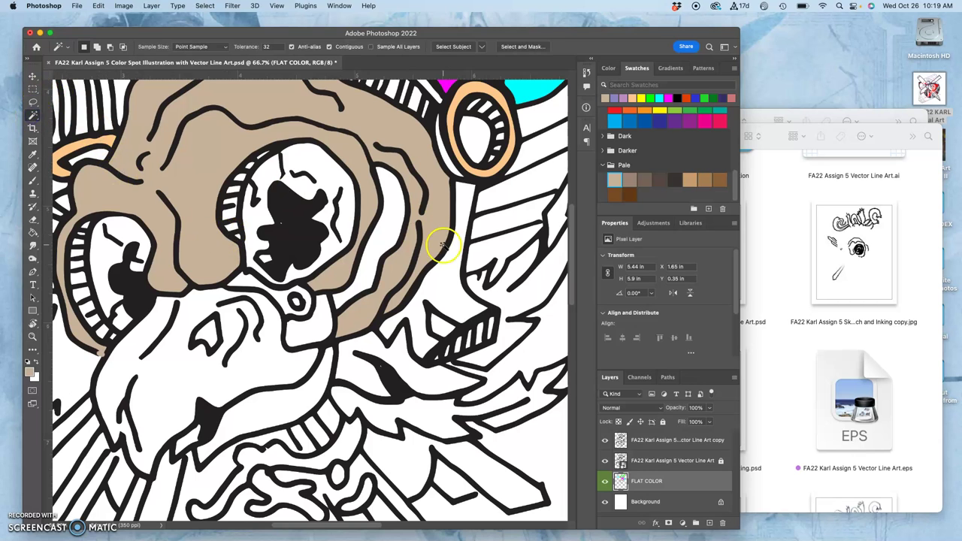
click(388, 233)
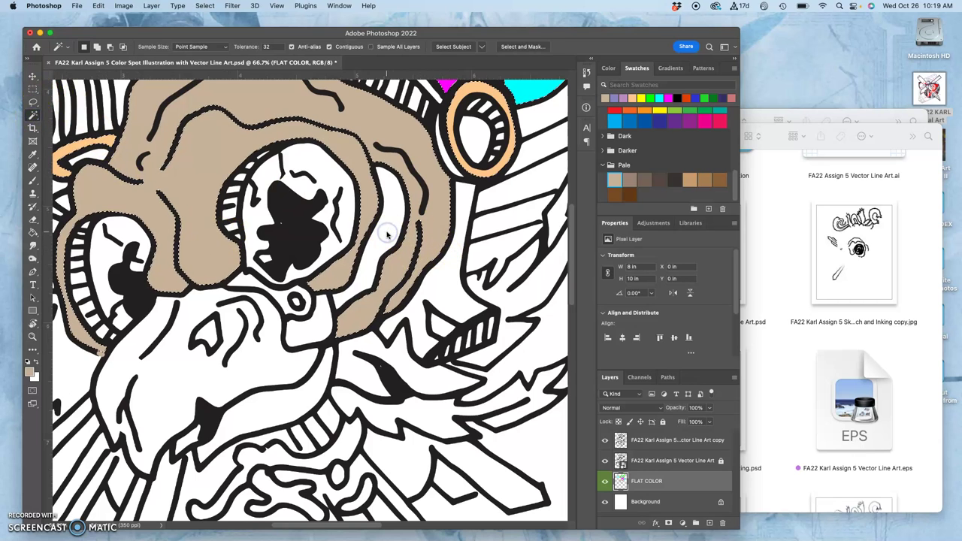
click(661, 439)
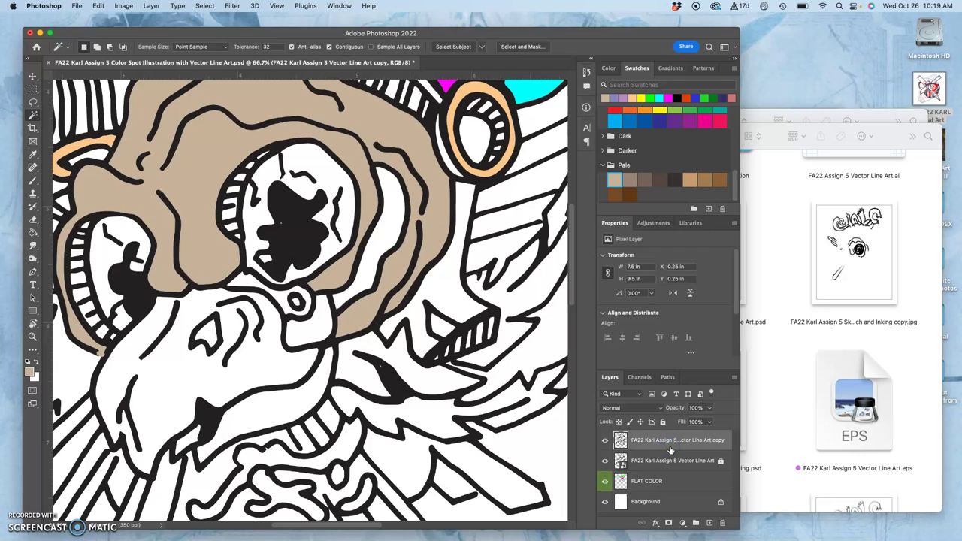
click(388, 223)
scroll(389, 225, left, 5)
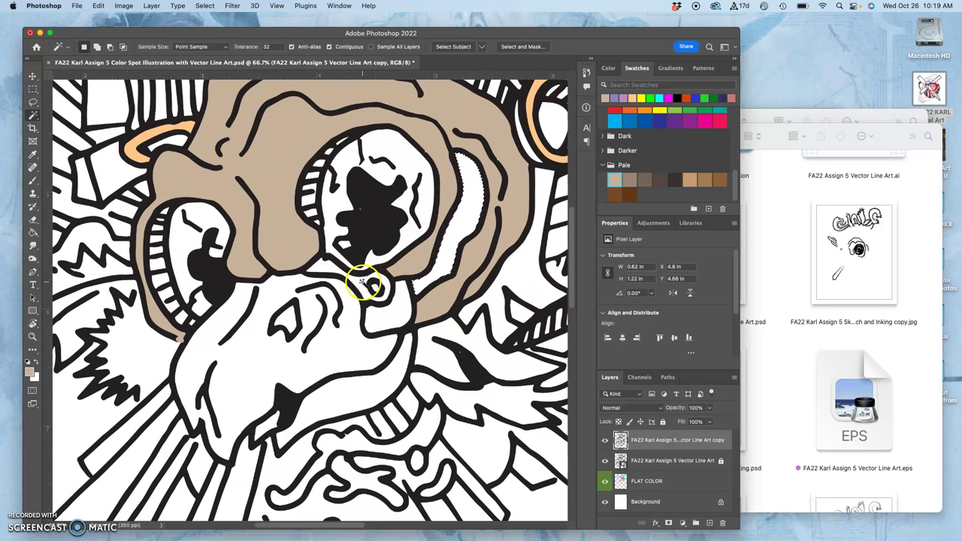
key(shift)
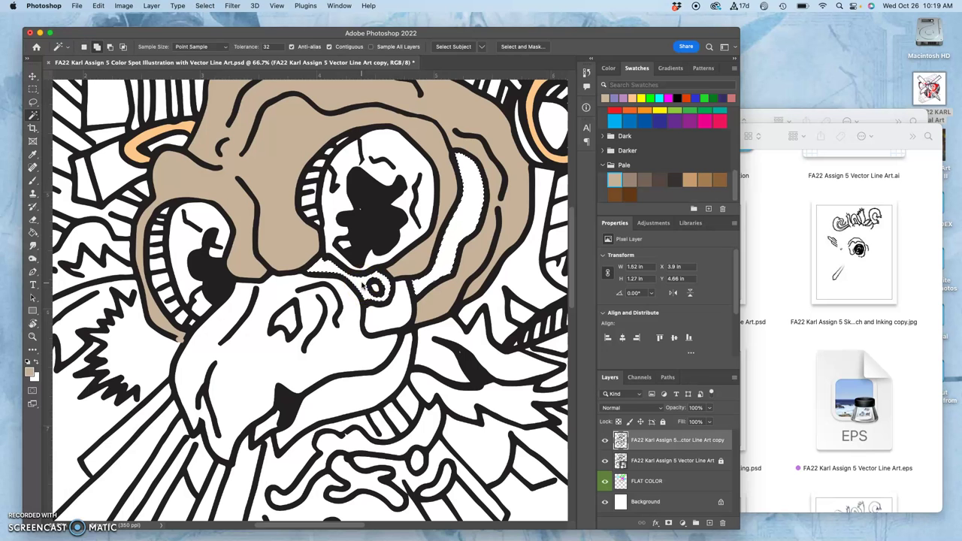
shift+click(357, 311)
Choose a light peach from the Pastel swatches as the Paint Bucket colour
scroll(361, 310, left, 4)
scroll(361, 310, up, 3)
scroll(361, 310, left, 2)
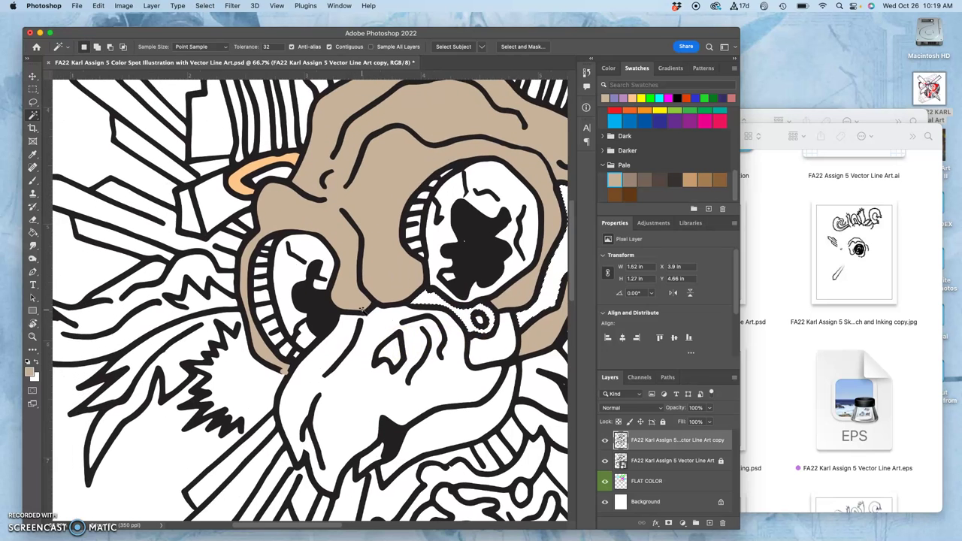
scroll(360, 310, up, 3)
scroll(360, 310, left, 2)
scroll(362, 309, right, 6)
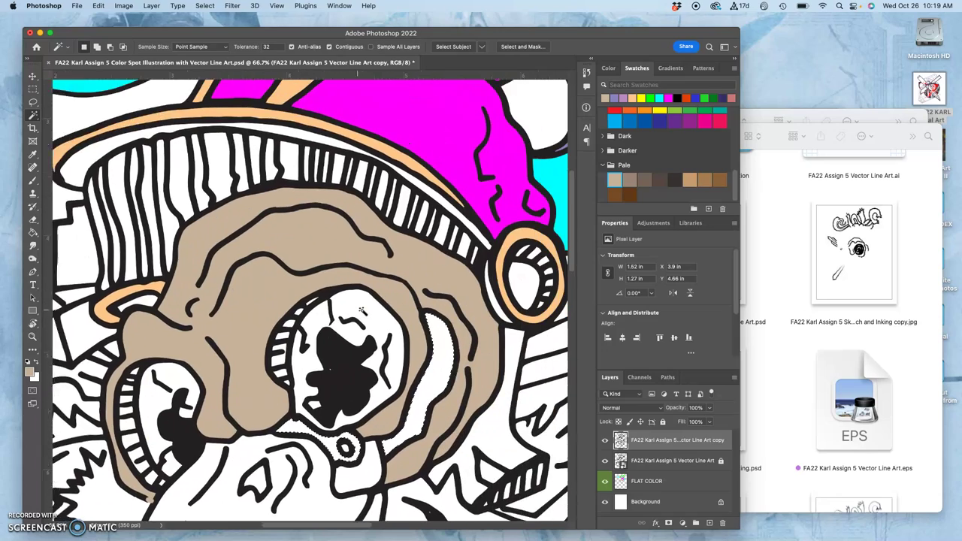
scroll(362, 309, down, 6)
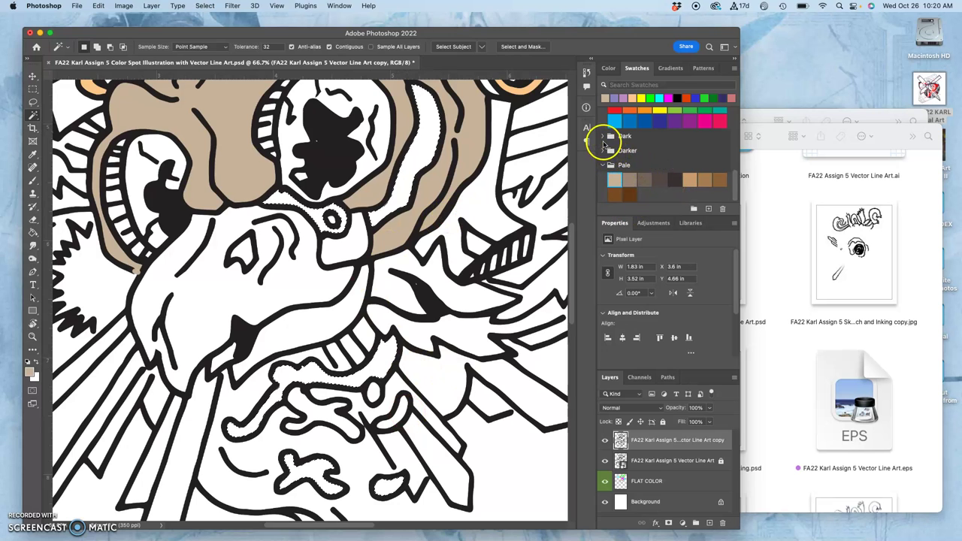
scroll(631, 167, up, 2)
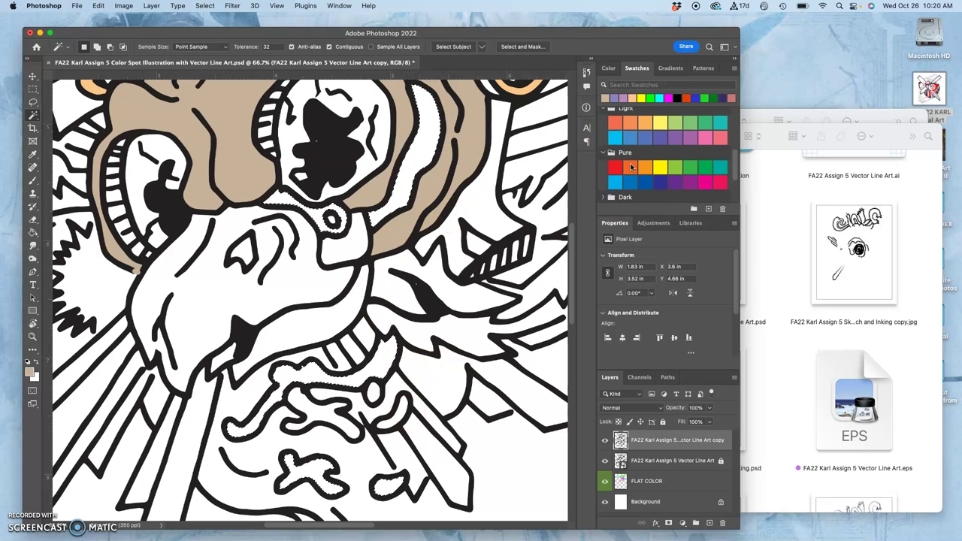
scroll(631, 167, up, 4)
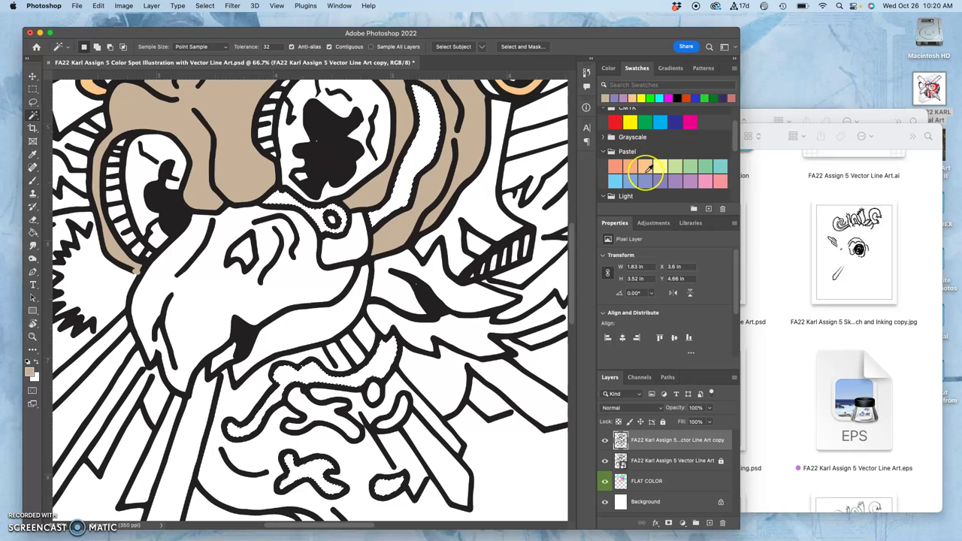
scroll(649, 167, down, 4)
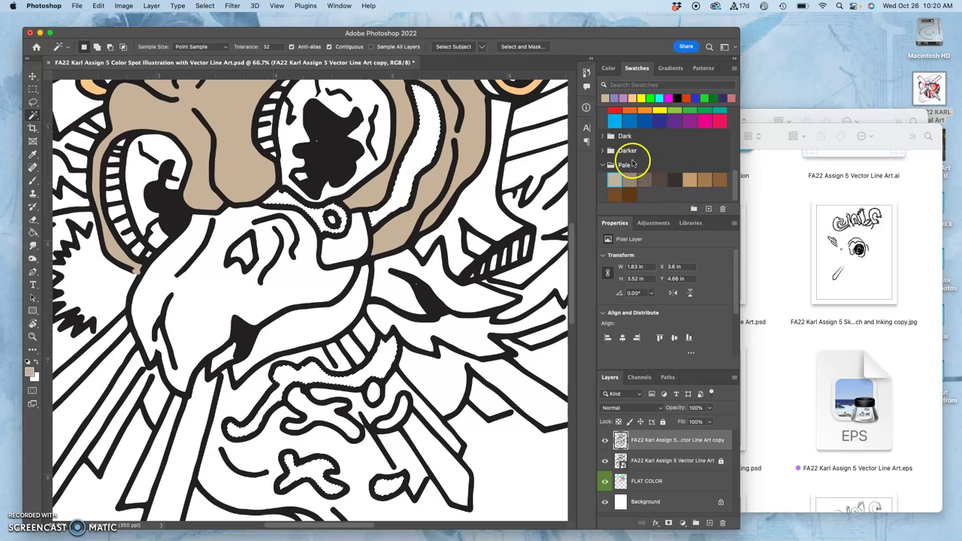
scroll(651, 124, up, 4)
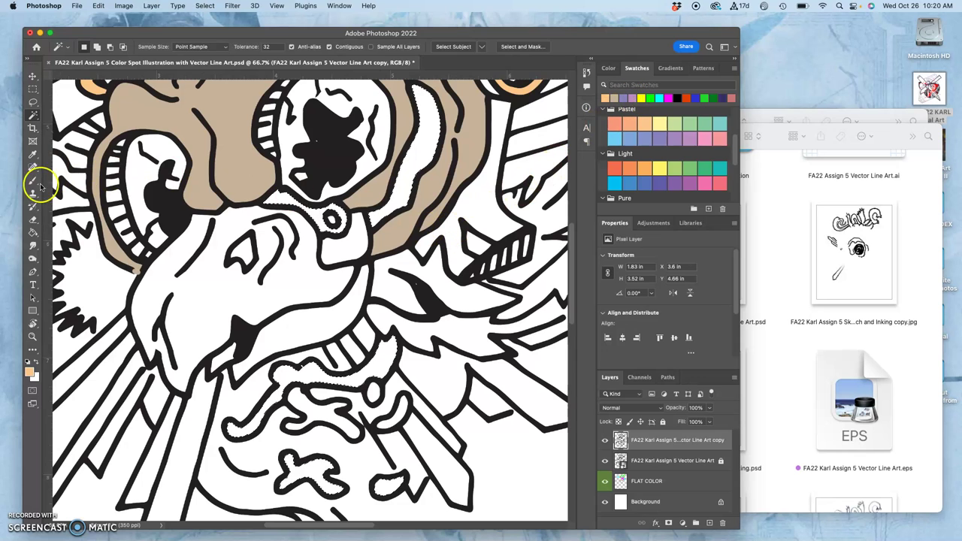
click(32, 233)
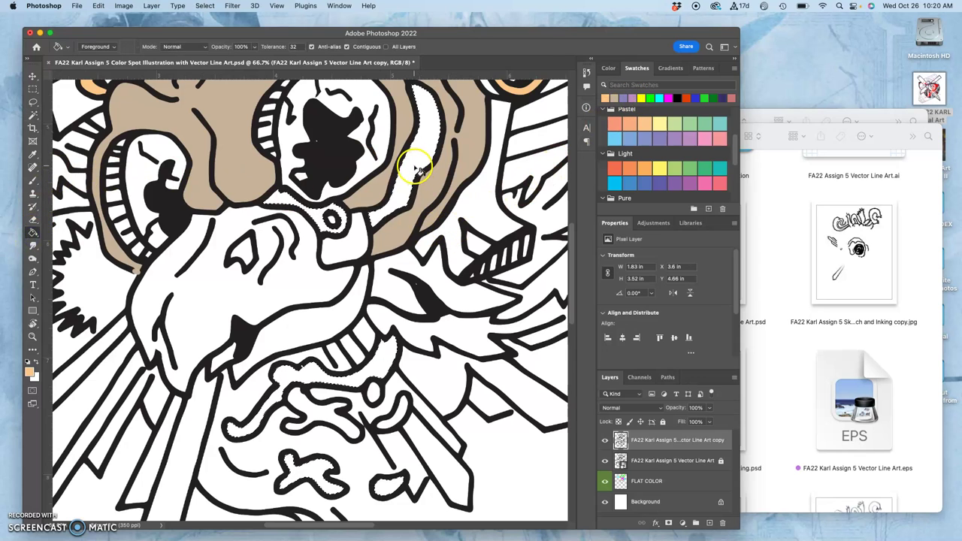